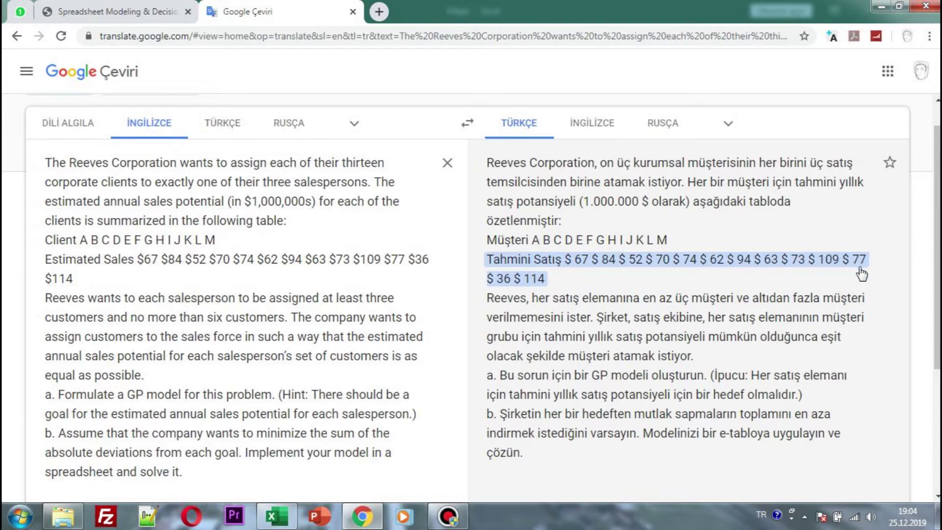
# Step: Read the Turkish translation of the Reeves Corporation problem and dismiss the Windows color scheme prompt
pyautogui.click(836, 269)
pyautogui.tripleClick(534, 284)
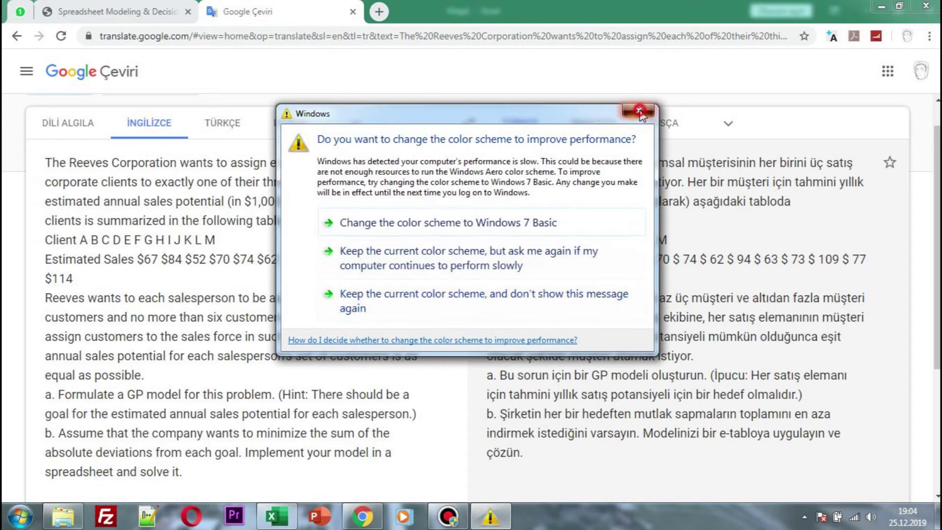
pyautogui.click(640, 114)
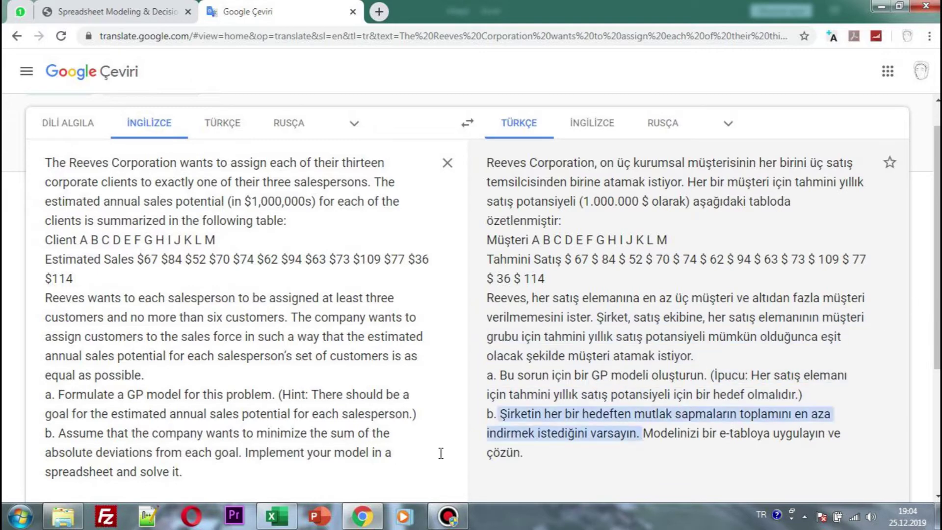
# Step: Switch to Excel and fill row 1 from cell A1 across the visible columns with black
pyautogui.click(288, 522)
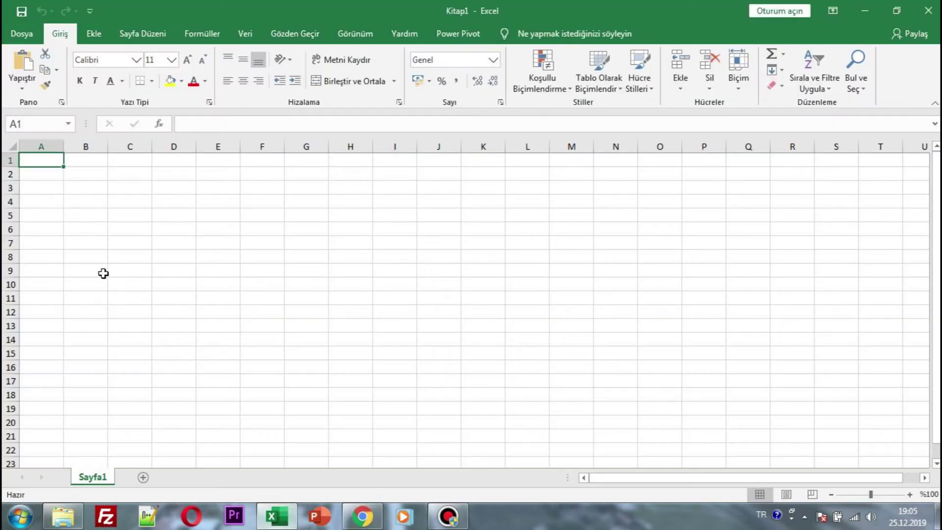
pyautogui.click(82, 158)
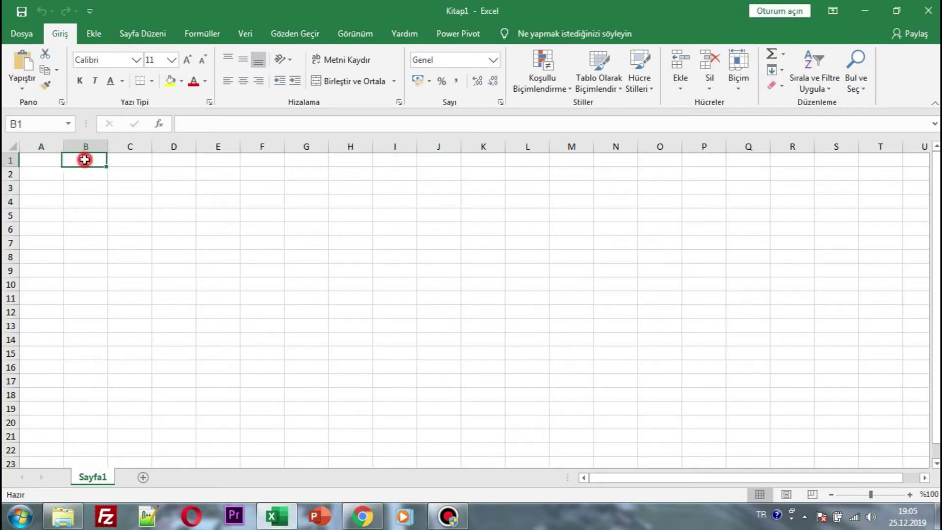
pyautogui.moveTo(46, 158); pyautogui.dragTo(907, 160)
pyautogui.click(181, 82)
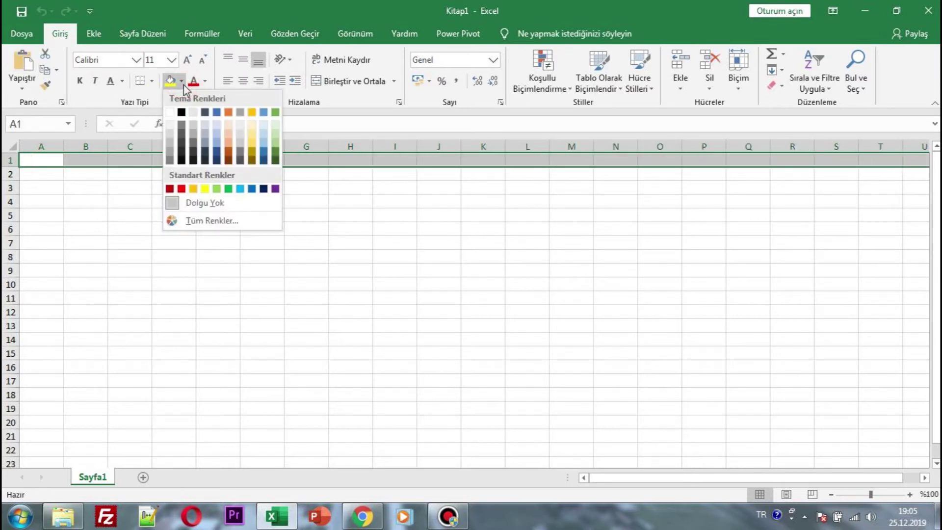
pyautogui.click(181, 112)
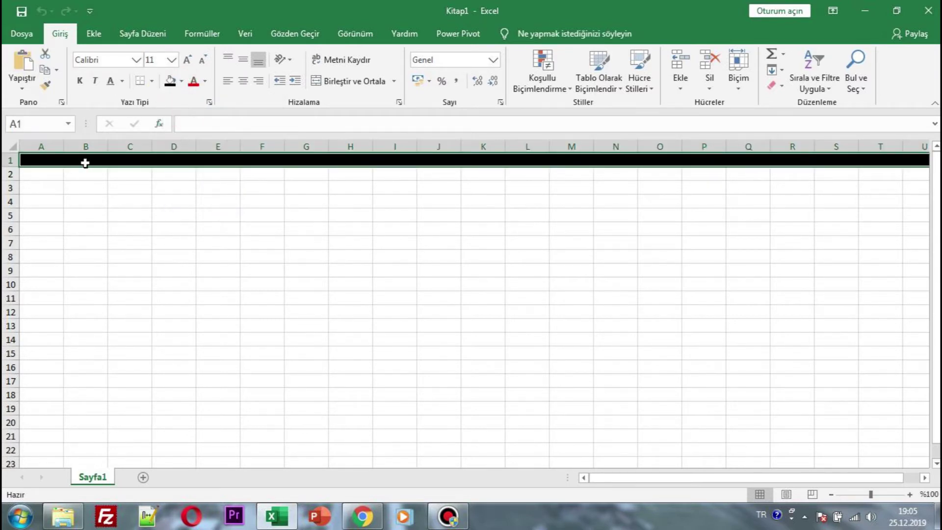
# Step: Set the font color of the black header row to white
pyautogui.click(87, 160)
pyautogui.moveTo(46, 160); pyautogui.dragTo(908, 157)
pyautogui.click(205, 80)
pyautogui.click(194, 129)
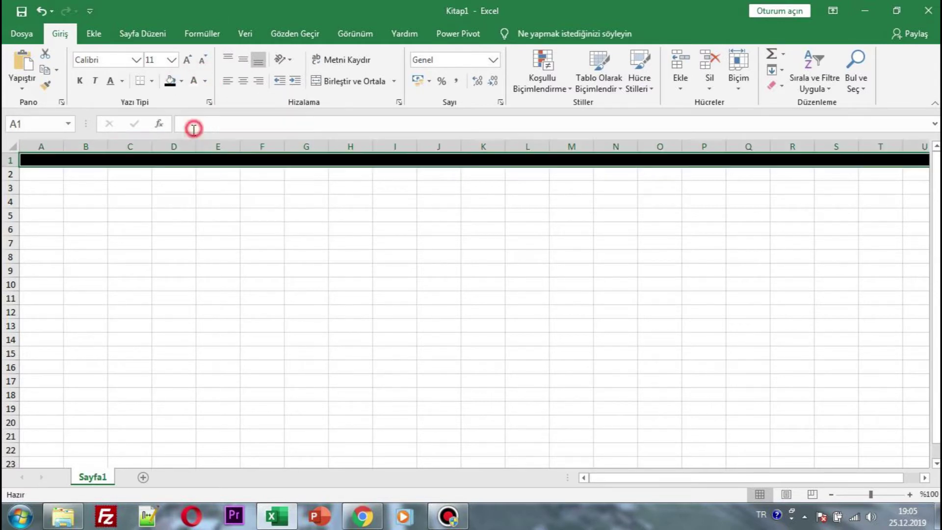
# Step: Enter the client label A in cell B1
pyautogui.click(86, 164)
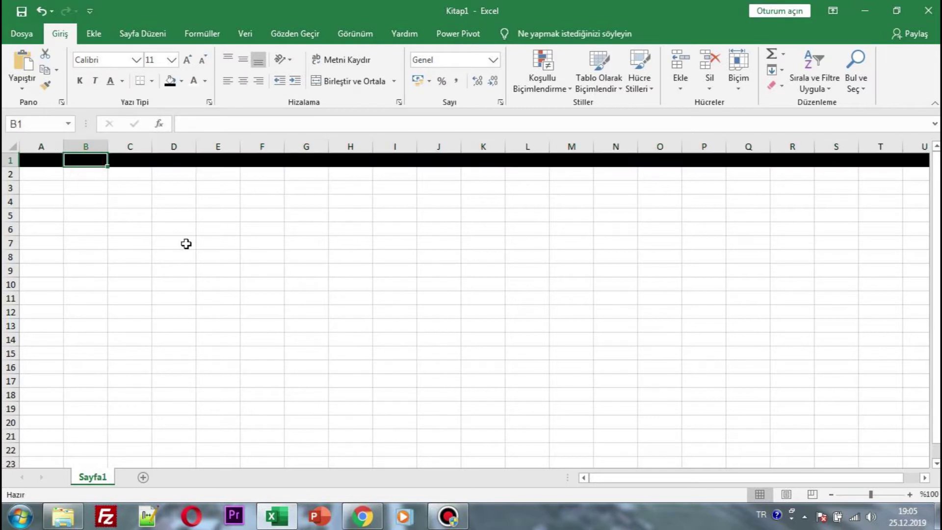
pyautogui.press('capslock')
pyautogui.write('A')
pyautogui.press('Tab')
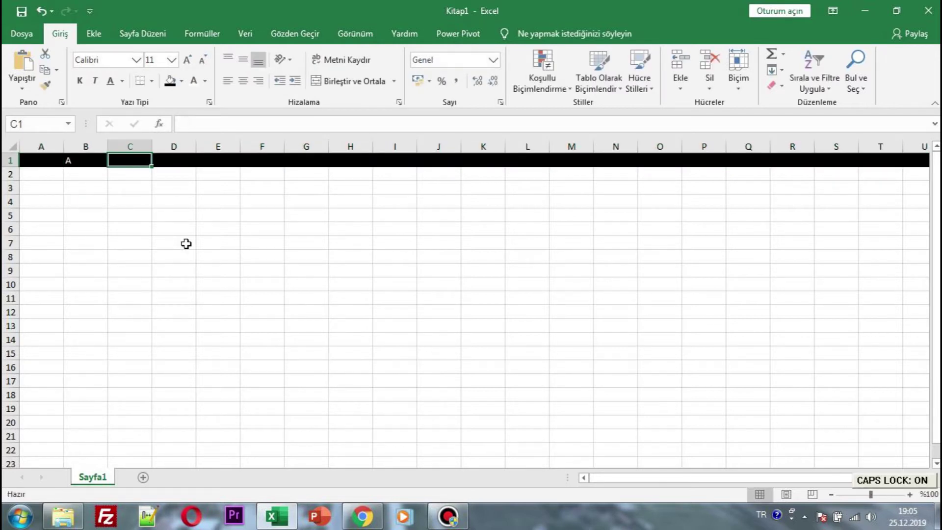
# Step: Center the contents of the header row horizontally
pyautogui.moveTo(49, 161); pyautogui.dragTo(922, 160)
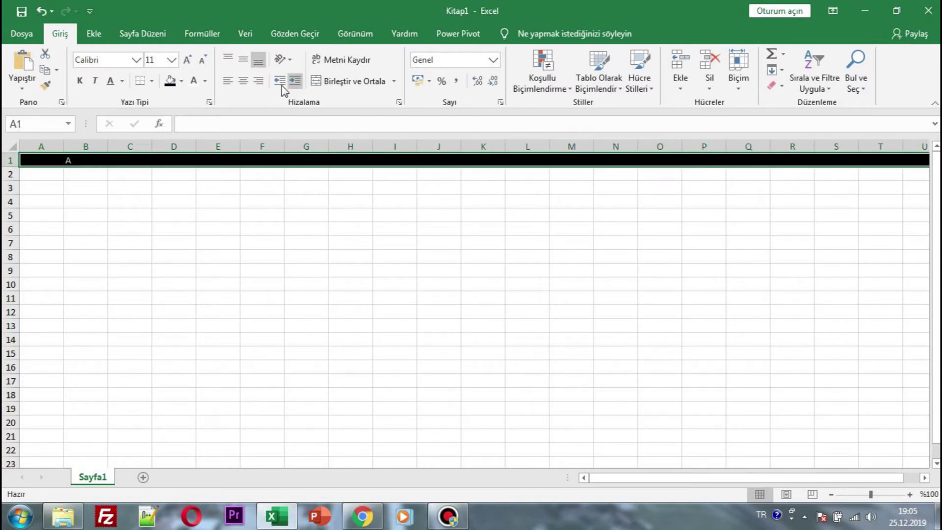
pyautogui.click(243, 80)
pyautogui.click(104, 162)
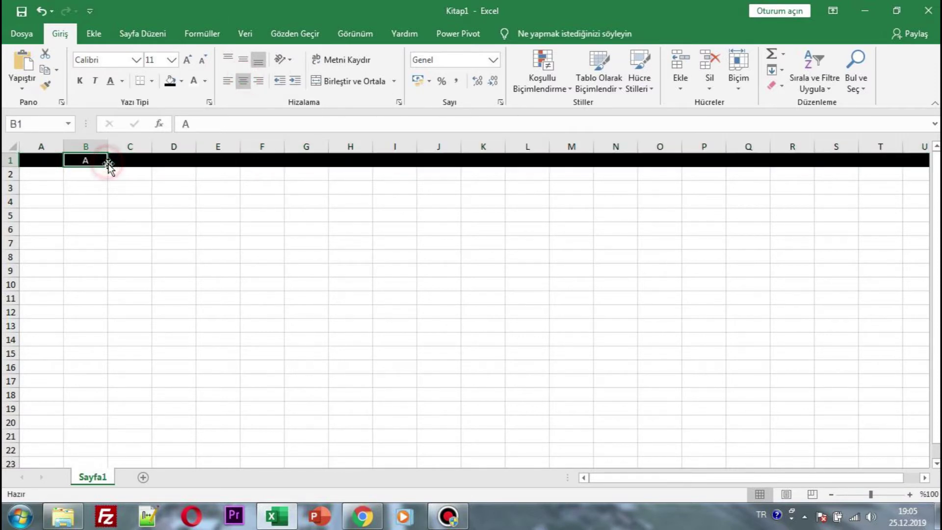
# Step: Enter the client labels B, C, D, E and F in cells C1 to G1
pyautogui.click(149, 163)
pyautogui.write('B')
pyautogui.press('Tab')
pyautogui.write('C')
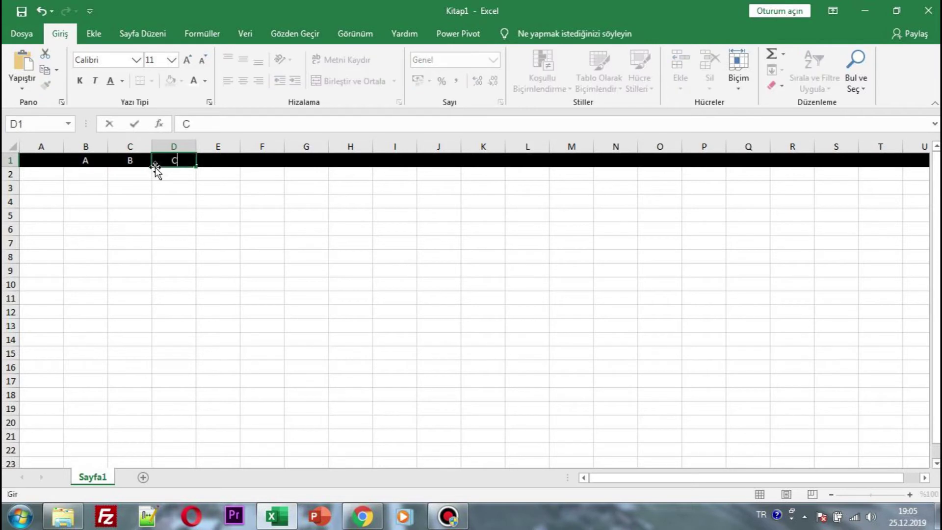
pyautogui.press('Tab')
pyautogui.write('D')
pyautogui.press('Tab')
pyautogui.write('E')
pyautogui.press('Tab')
pyautogui.write('F')
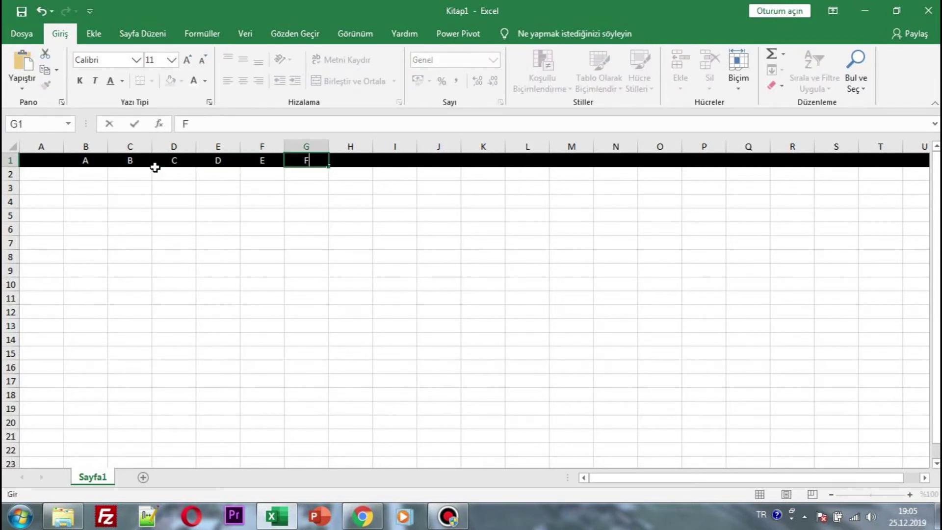
# Step: Enter the client labels G, H, I, J and K in cells H1 to L1
pyautogui.press('Tab')
pyautogui.write('G')
pyautogui.press('Tab')
pyautogui.write('H')
pyautogui.press('Tab')
pyautogui.write('I')
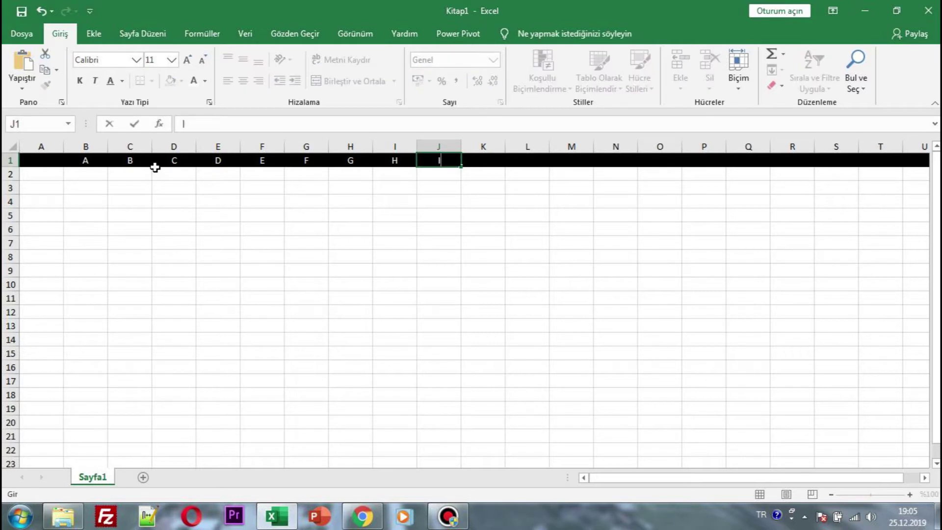
pyautogui.press('Tab')
pyautogui.write('J')
pyautogui.press('Tab')
pyautogui.write('K')
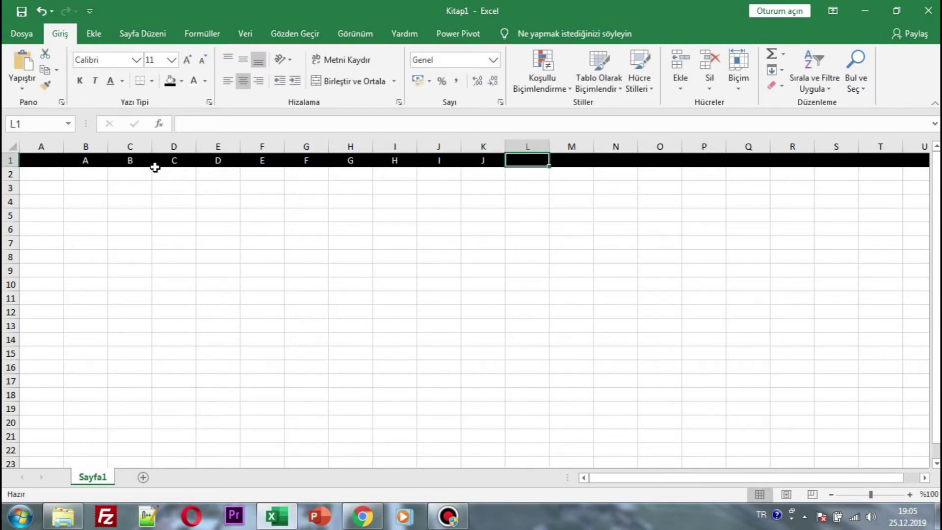
# Step: Enter the client labels L and M in cells M1 and N1, and check them against the client list in Google Translate
pyautogui.press('Tab')
pyautogui.write('L')
pyautogui.press('Tab')
pyautogui.write('M')
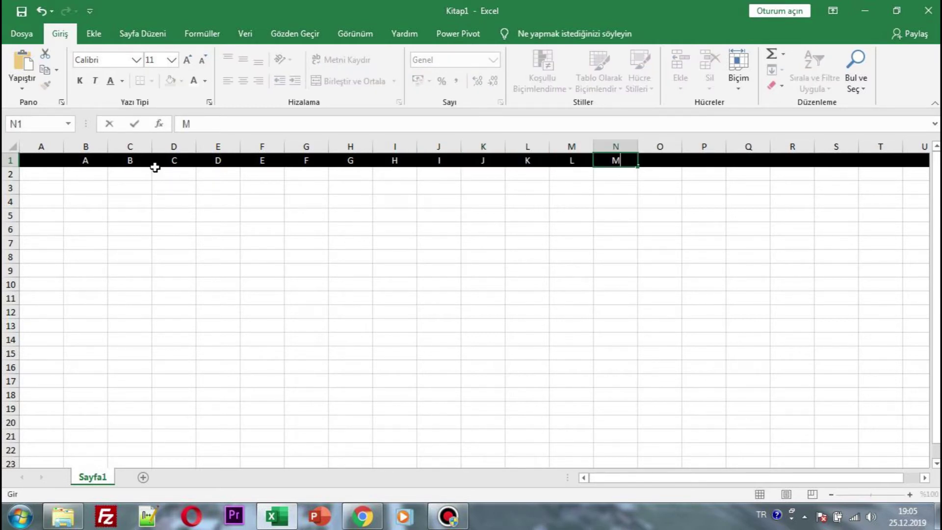
pyautogui.press('Tab')
pyautogui.write('N')
pyautogui.press('BackSpace')
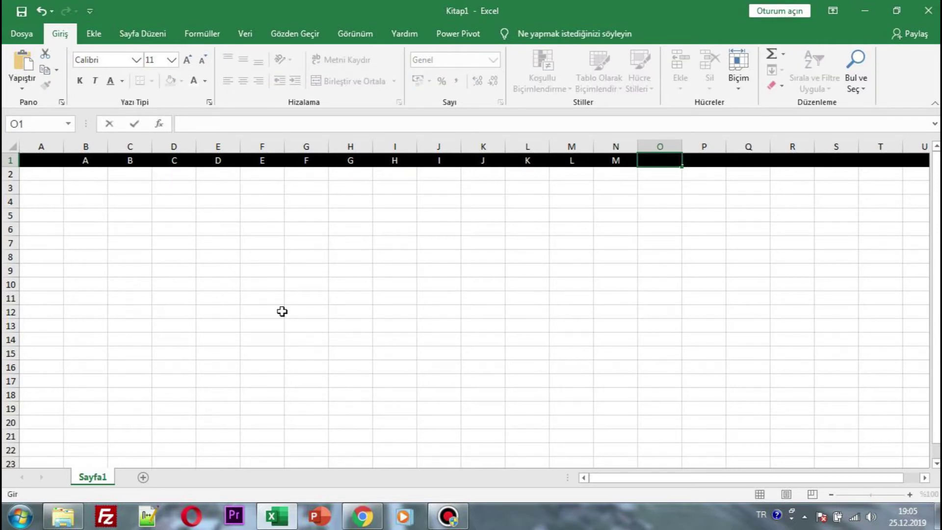
pyautogui.click(367, 517)
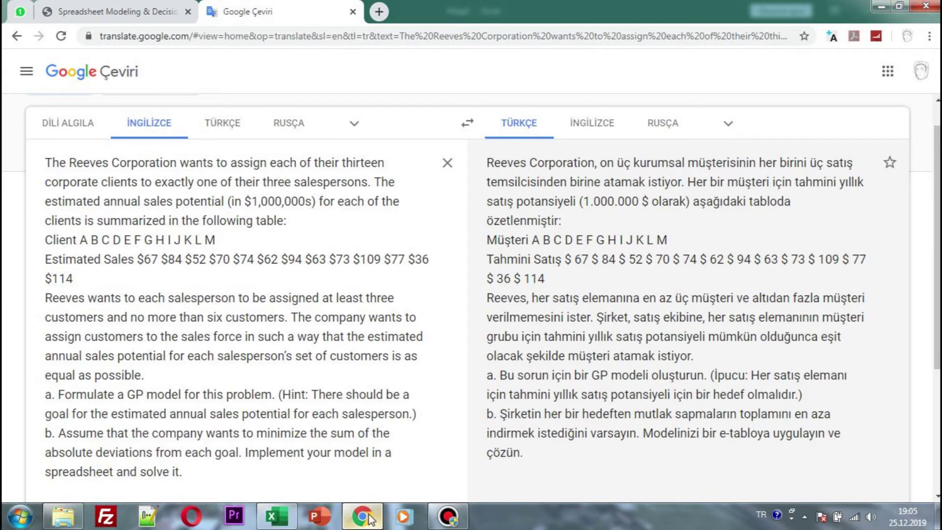
pyautogui.click(368, 518)
# Step: Label row 2 with Kazanç in cell A2
pyautogui.click(56, 177)
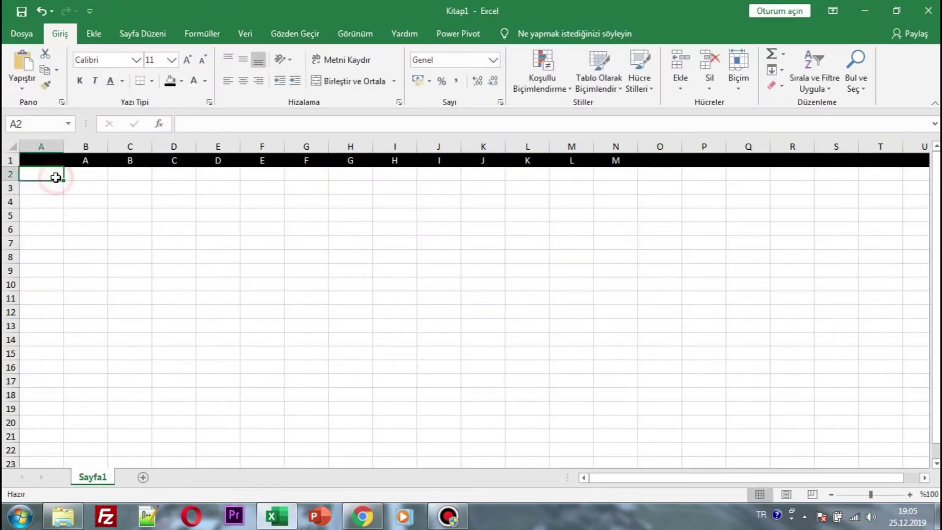
pyautogui.write('Kazanç')
pyautogui.press('Tab')
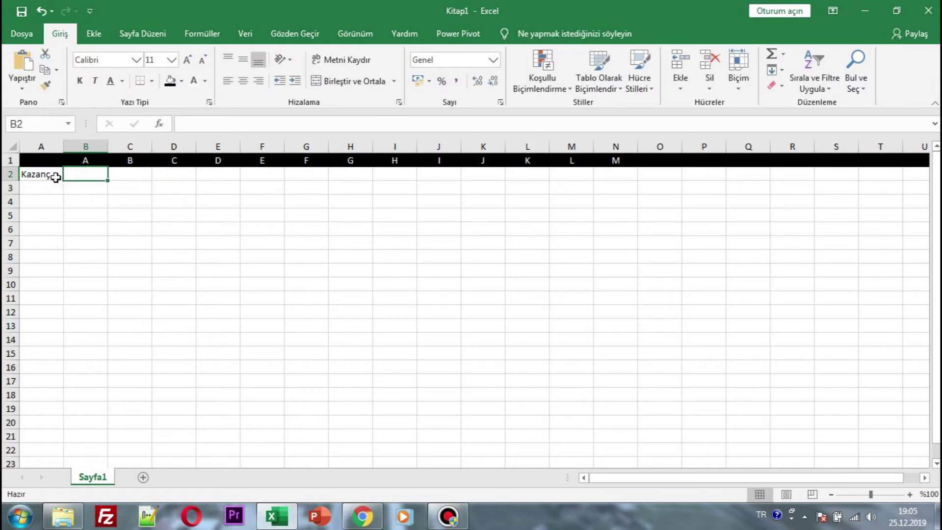
# Step: Look up the estimated sales in Google Translate and enter 67 and 84 for clients A and B in cells B2 and C2
pyautogui.click(362, 516)
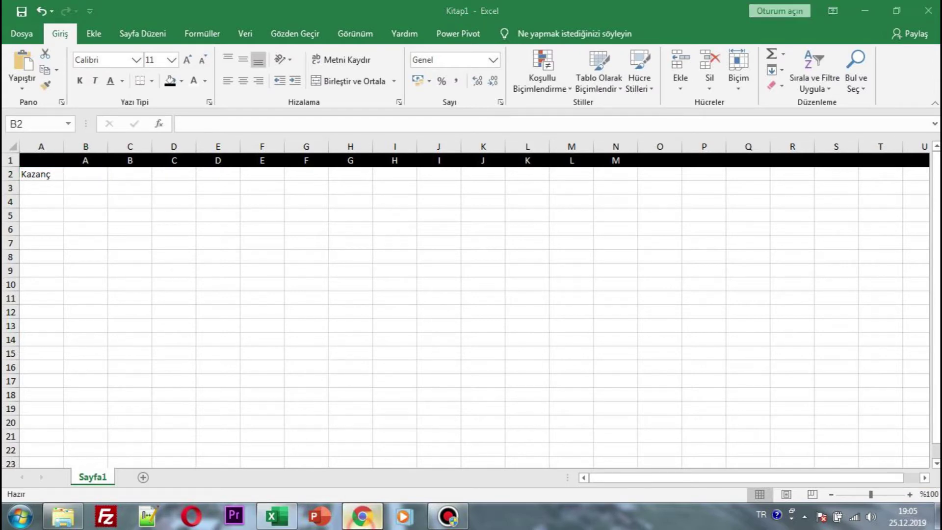
pyautogui.click(359, 526)
pyautogui.write('67')
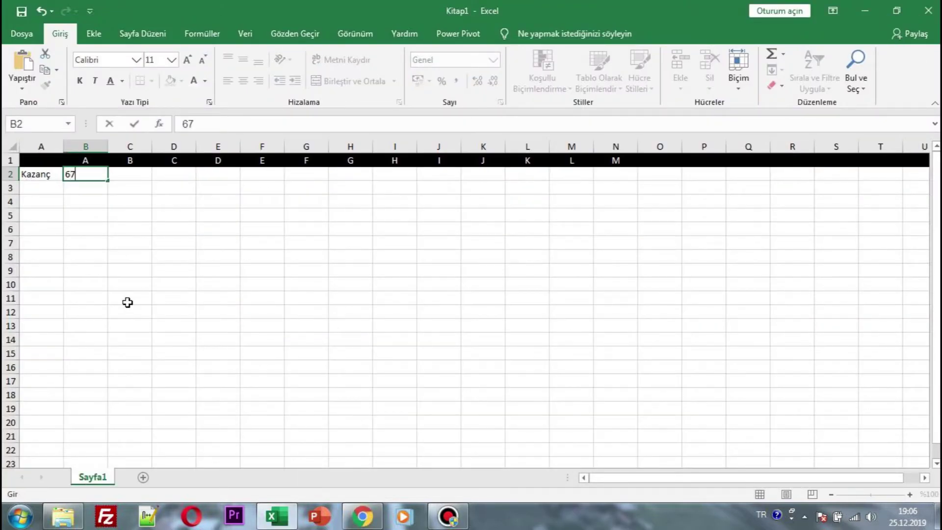
pyautogui.press('Tab')
pyautogui.write('84')
pyautogui.press('Tab')
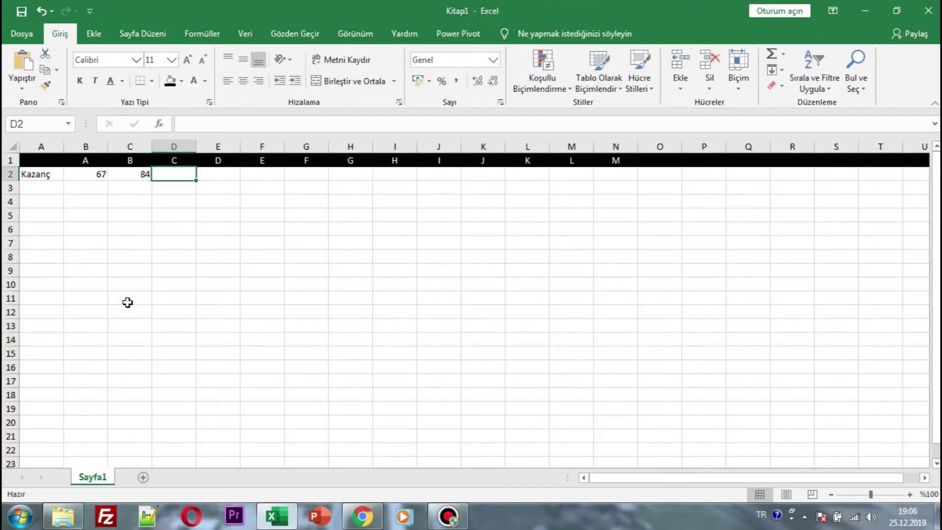
# Step: Consult the translated sales list and enter 52, 70 and 74 for clients C, D and E in cells D2 to F2
pyautogui.click(367, 518)
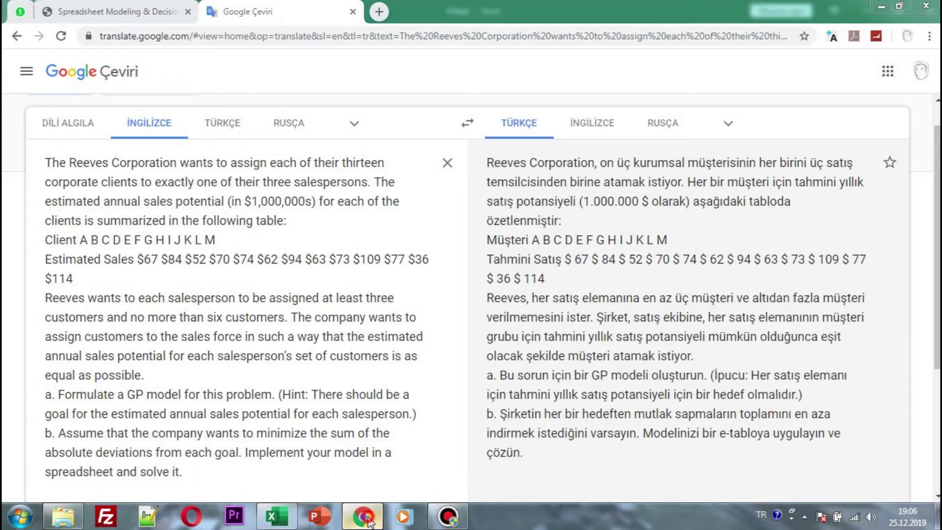
pyautogui.click(367, 519)
pyautogui.write('522')
pyautogui.press('BackSpace')
pyautogui.press('Tab')
pyautogui.write('70')
pyautogui.press('Tab')
pyautogui.write('74')
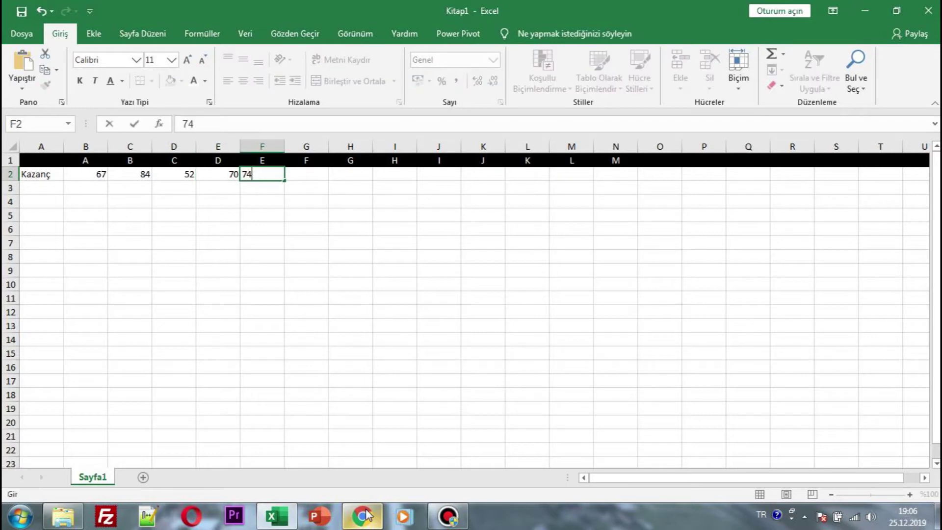
pyautogui.press('Tab')
# Step: Consult the translated sales list and enter 62, 94 and 63 for clients F, G and H in cells G2 to I2
pyautogui.click(367, 515)
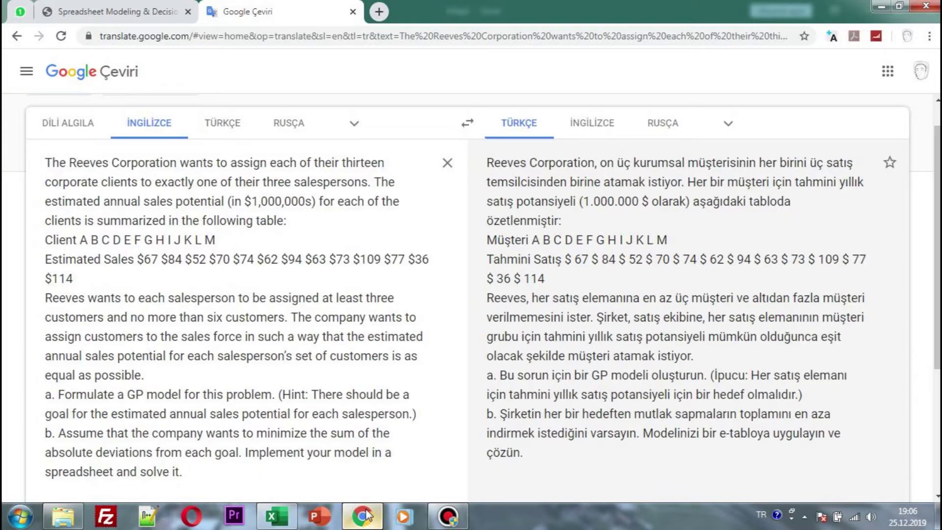
pyautogui.click(367, 514)
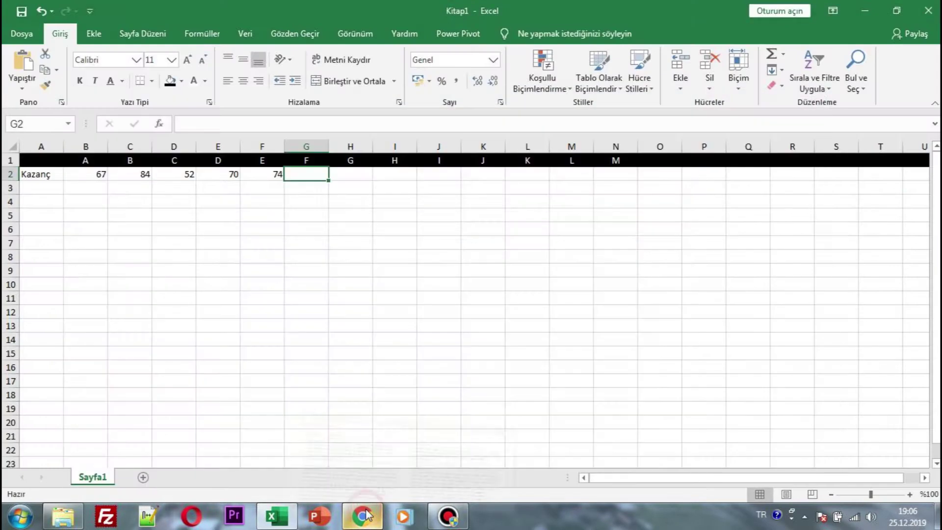
pyautogui.write('62')
pyautogui.press('Tab')
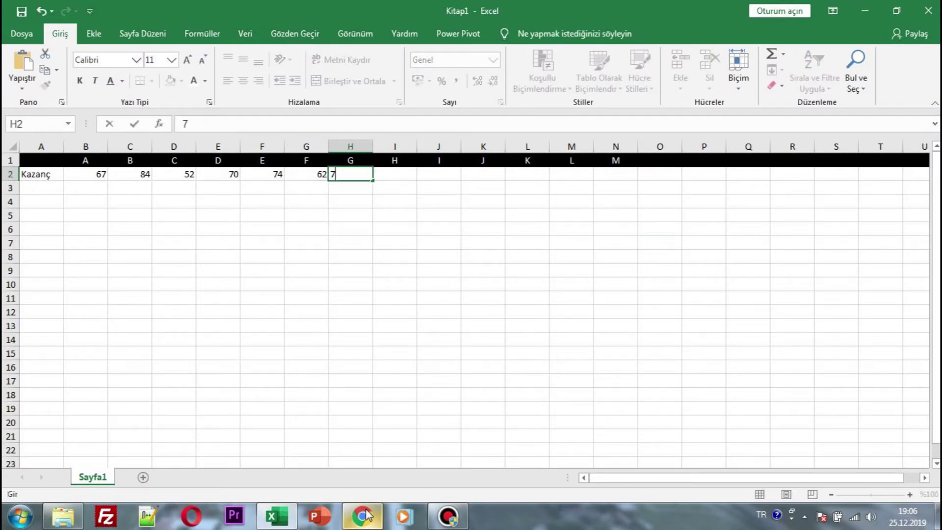
pyautogui.write('94')
pyautogui.press('Tab')
pyautogui.write('63')
pyautogui.press('Tab')
# Step: Consult the translated sales list and enter 73, 109 and 77 for clients I, J and K in cells J2 to L2
pyautogui.click(367, 515)
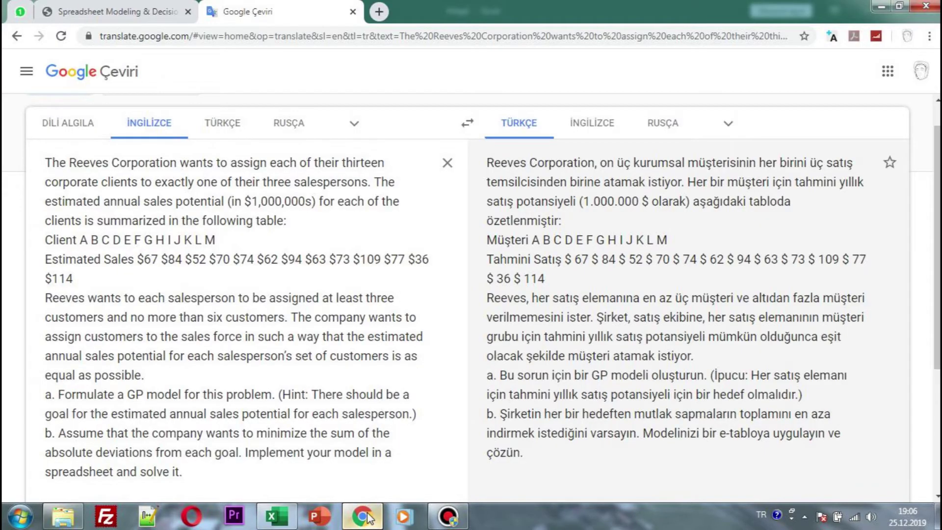
pyautogui.click(367, 516)
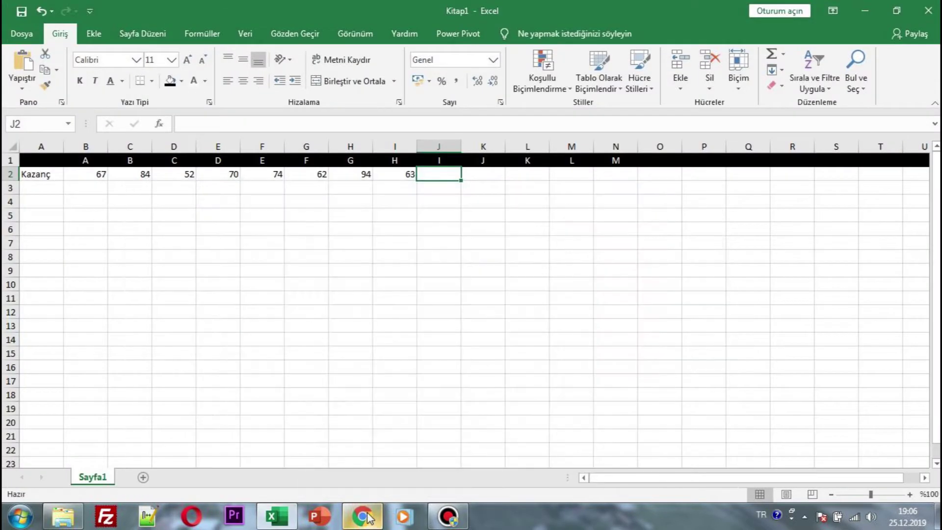
pyautogui.write('73')
pyautogui.press('Tab')
pyautogui.write('109')
pyautogui.press('Tab')
pyautogui.write('77')
pyautogui.press('Tab')
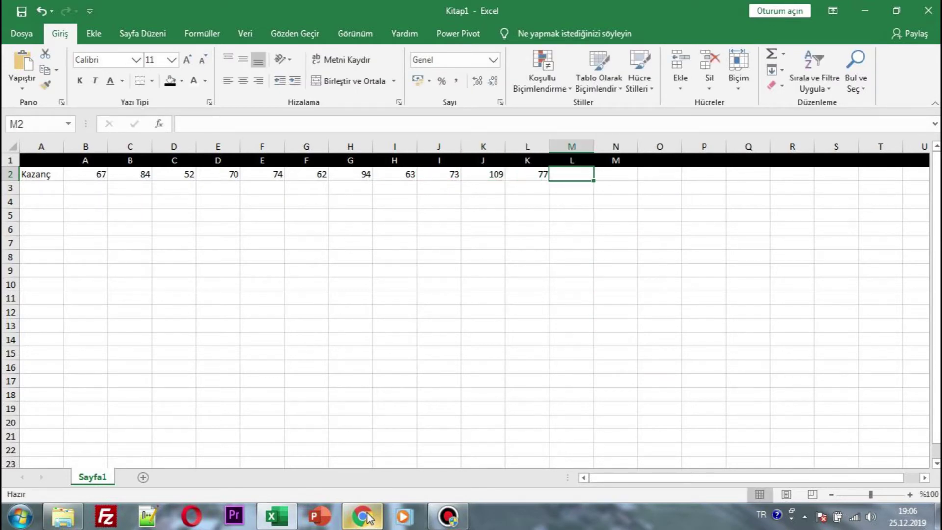
# Step: Consult the translated sales list and enter 36 and 114 for clients L and M in cells M2 and N2
pyautogui.click(364, 516)
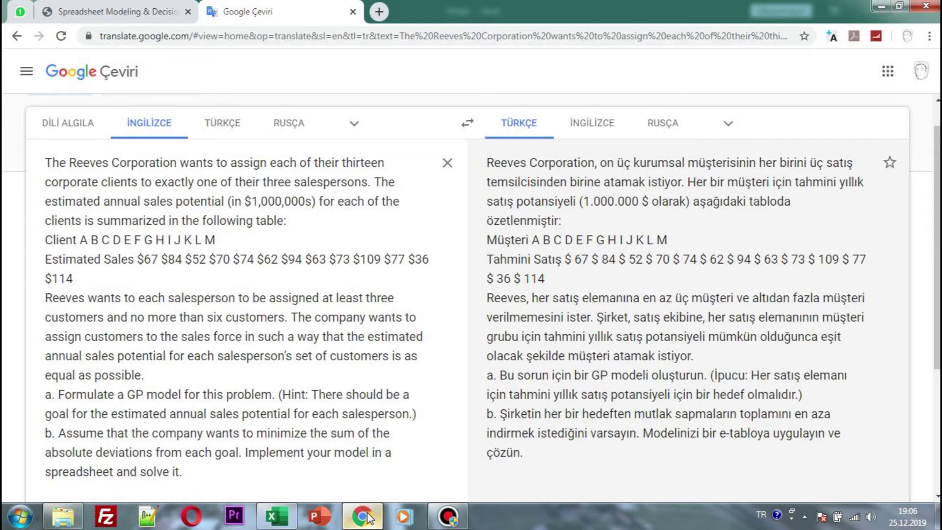
pyautogui.click(364, 516)
pyautogui.write('36')
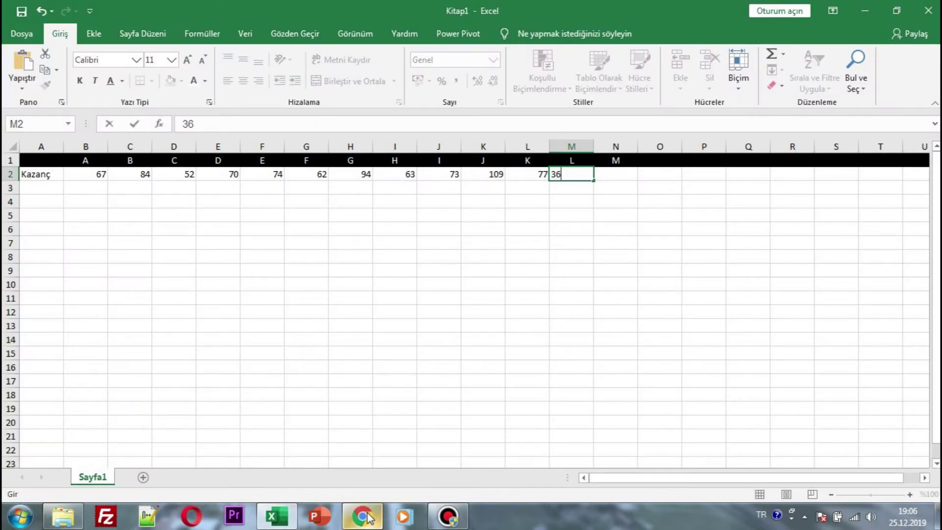
pyautogui.press('Tab')
pyautogui.write('114')
pyautogui.press('Tab')
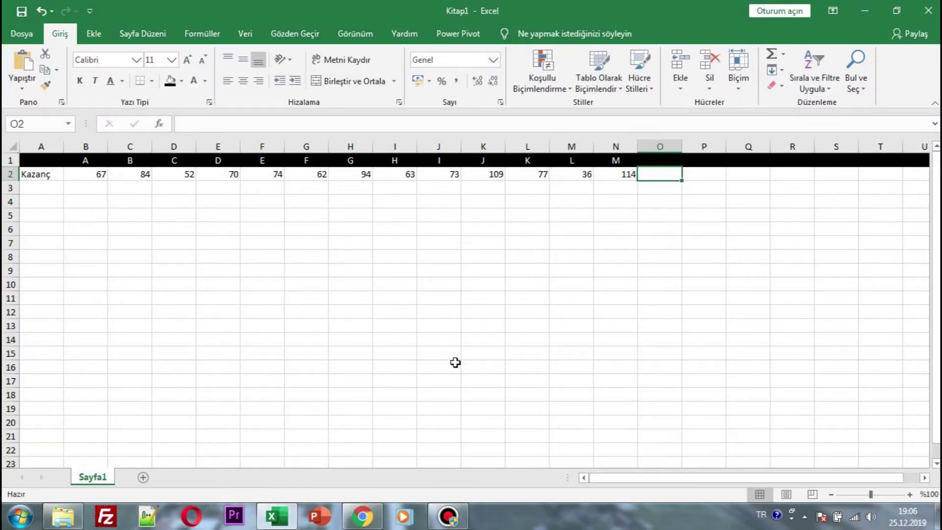
# Step: Add the deviation headers K+ in cell O1 and K- in cell P1, beside client M
pyautogui.click(660, 161)
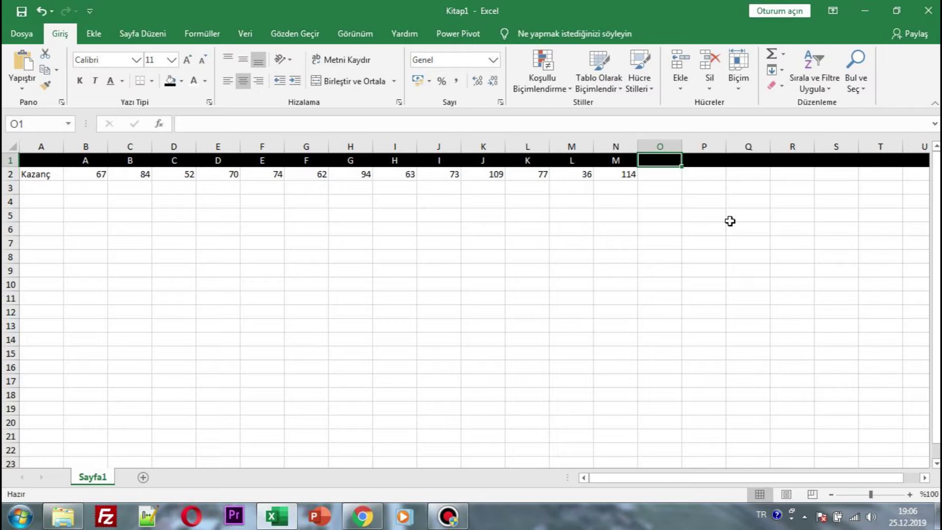
pyautogui.press('capslock')
pyautogui.write('K+')
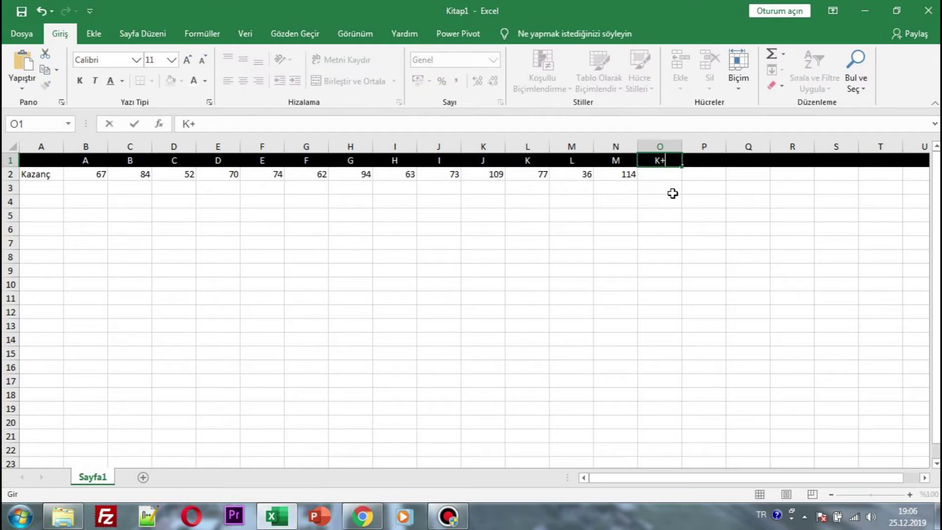
pyautogui.press('Tab')
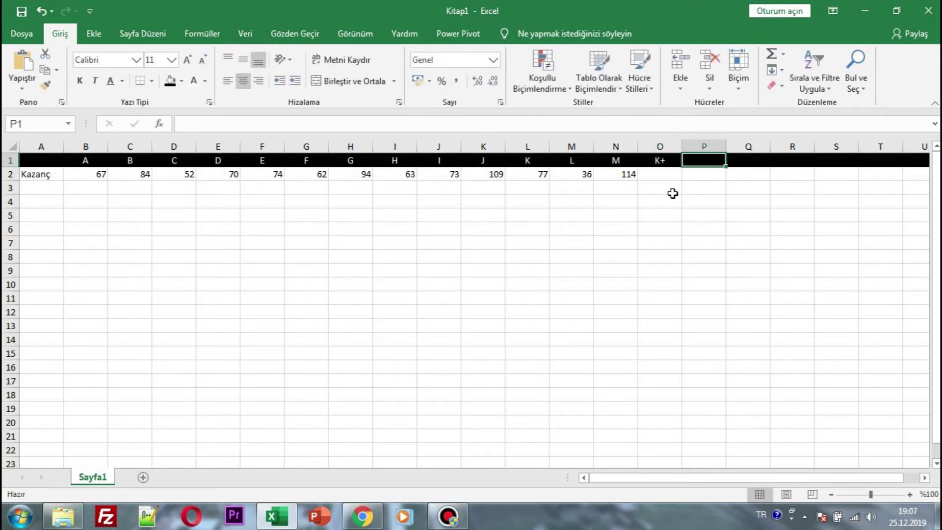
pyautogui.write('K-')
# Step: Enter -1 in cell O2 and 1 in cell P2 of the Kazanç row, and centre both values
pyautogui.click(664, 175)
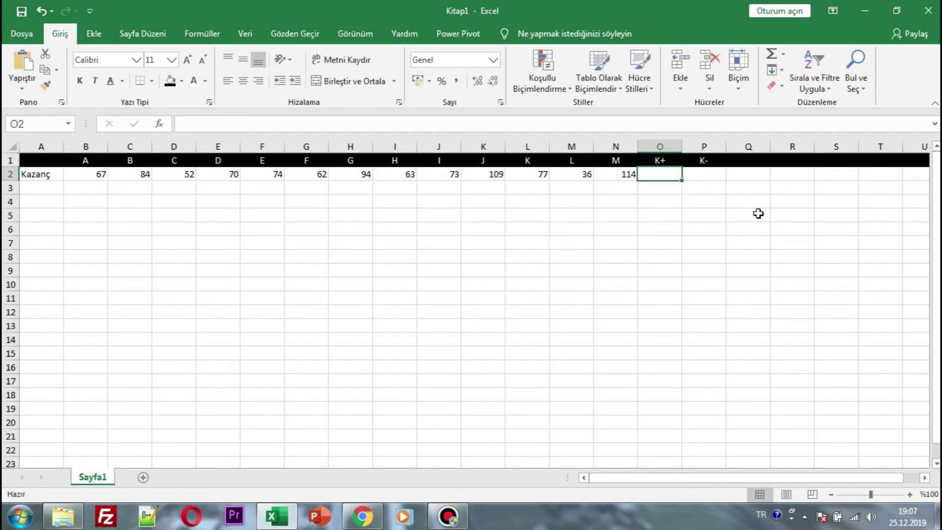
pyautogui.write('-1')
pyautogui.press('Tab')
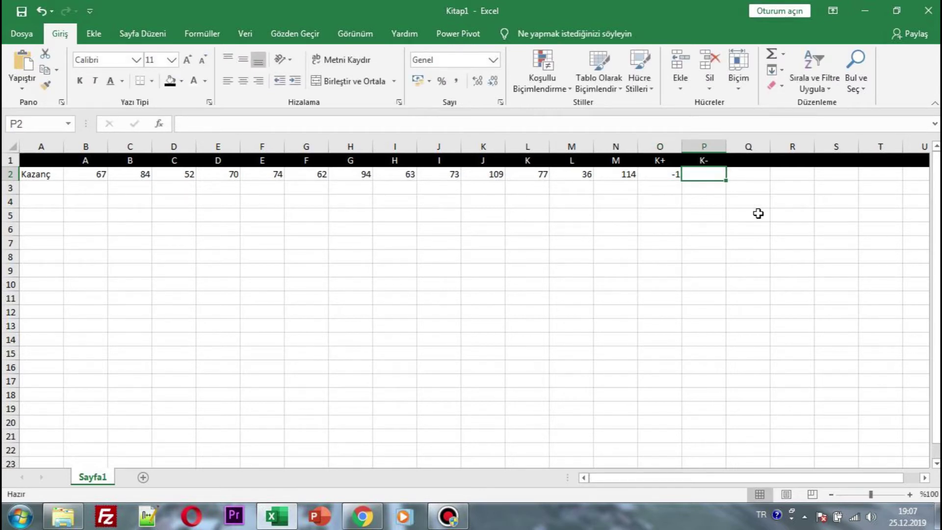
pyautogui.write('1')
pyautogui.click(758, 213)
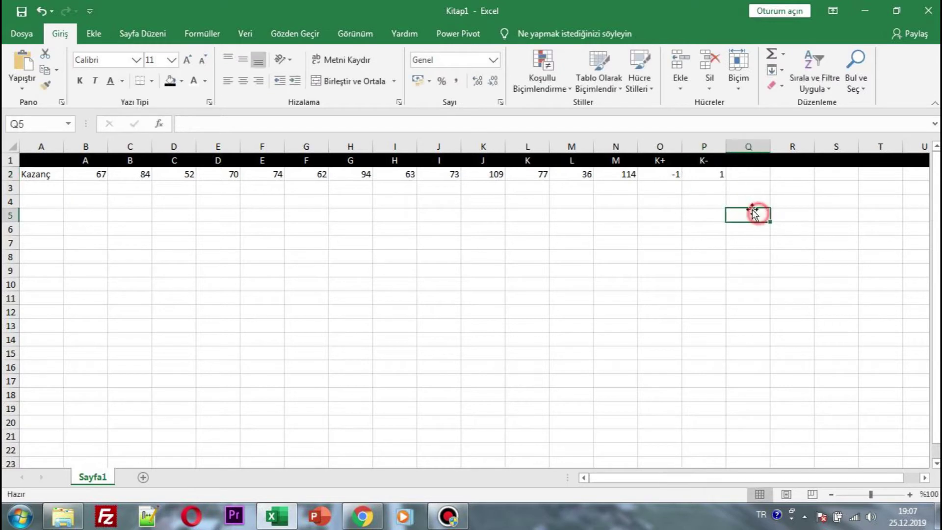
pyautogui.moveTo(656, 176); pyautogui.dragTo(707, 175)
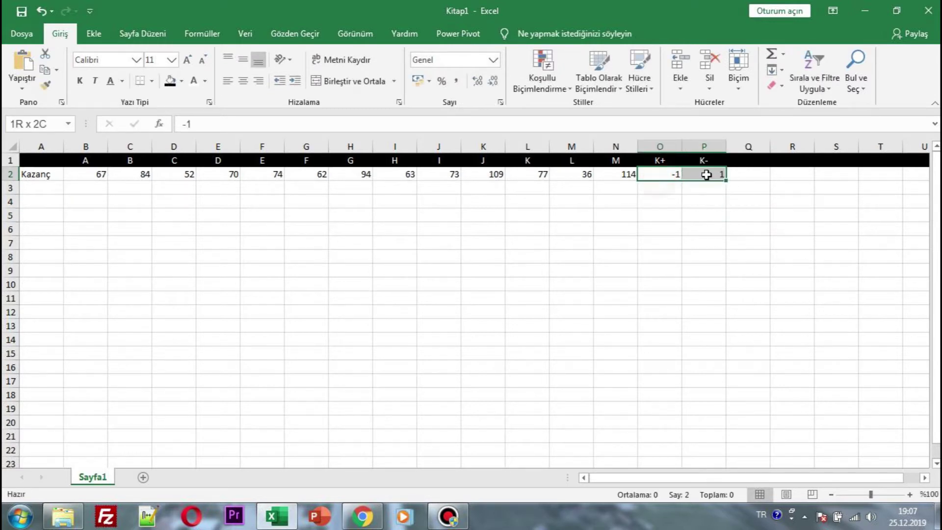
pyautogui.click(244, 80)
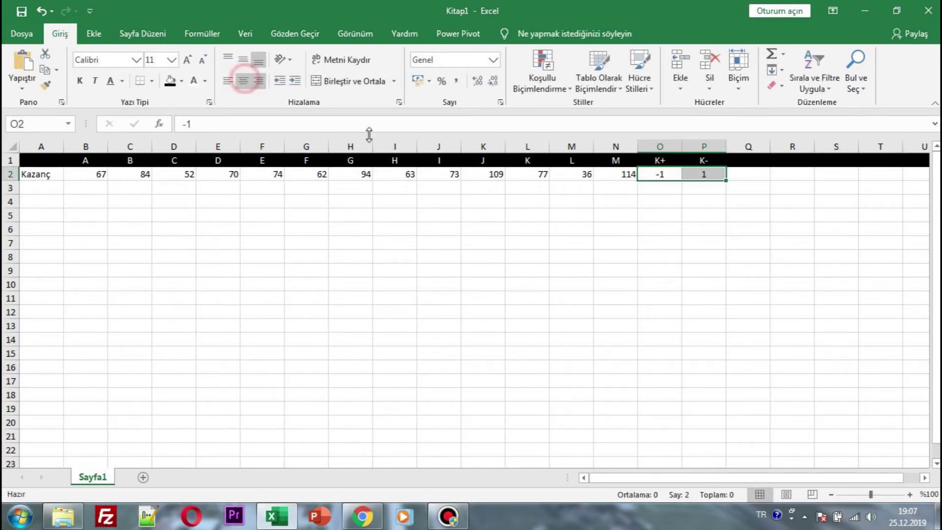
pyautogui.click(696, 201)
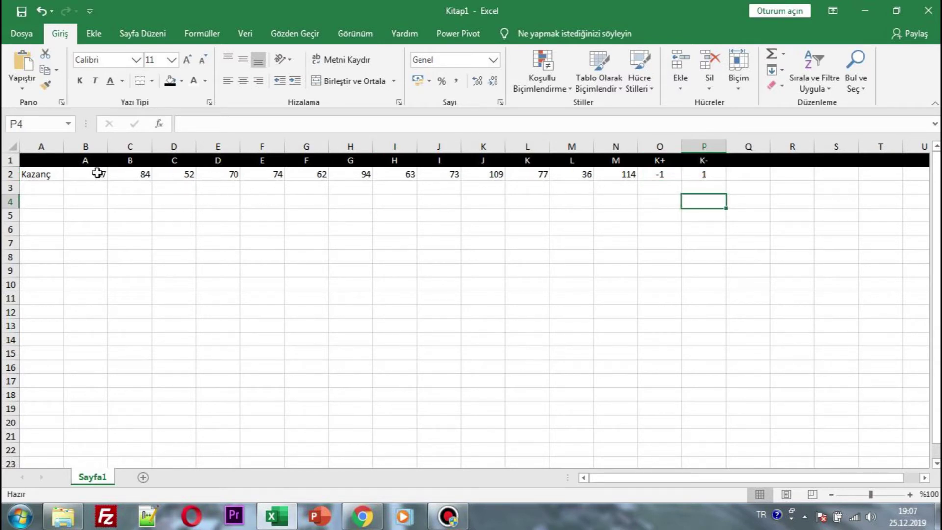
# Step: Label cell A3 "Yüzdelik Değer" and widen column A to fit the text
pyautogui.click(41, 191)
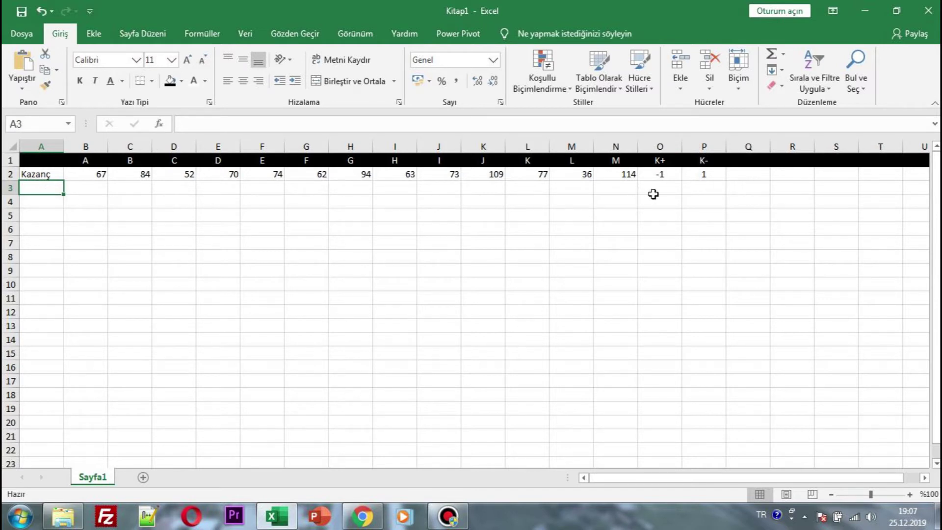
pyautogui.write('YÜ')
pyautogui.press('BackSpace')
pyautogui.press('BackSpace')
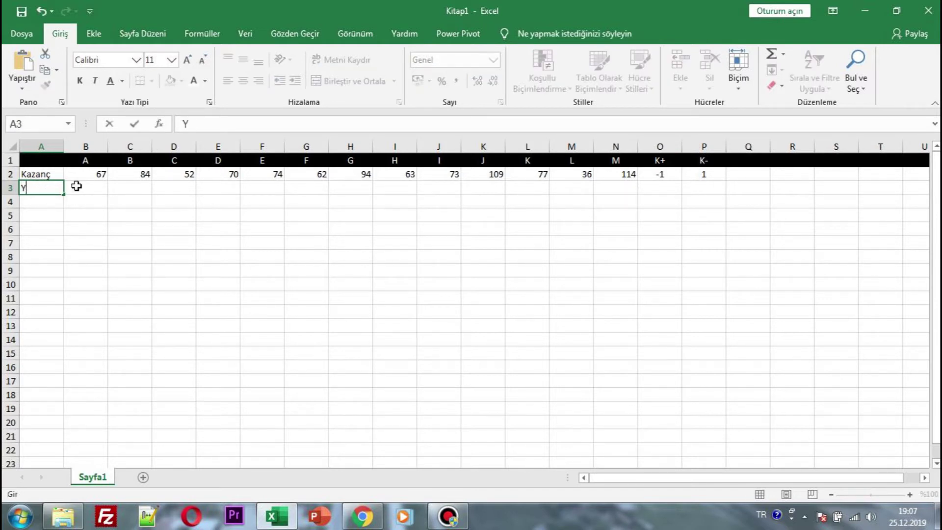
pyautogui.press('capslock')
pyautogui.write('Yüzdeç')
pyautogui.press('BackSpace')
pyautogui.write('k D')
pyautogui.press('capslock')
pyautogui.write('eğe')
pyautogui.click(103, 203)
pyautogui.moveTo(63, 146); pyautogui.dragTo(94, 146)
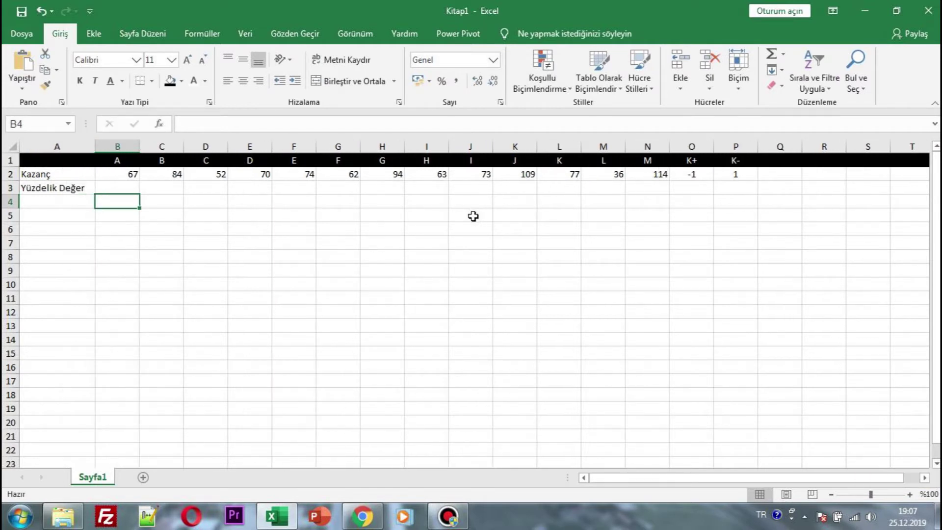
# Step: Add the header Hedef in cell S1 and enter the target value 300 in cell S2
pyautogui.click(674, 190)
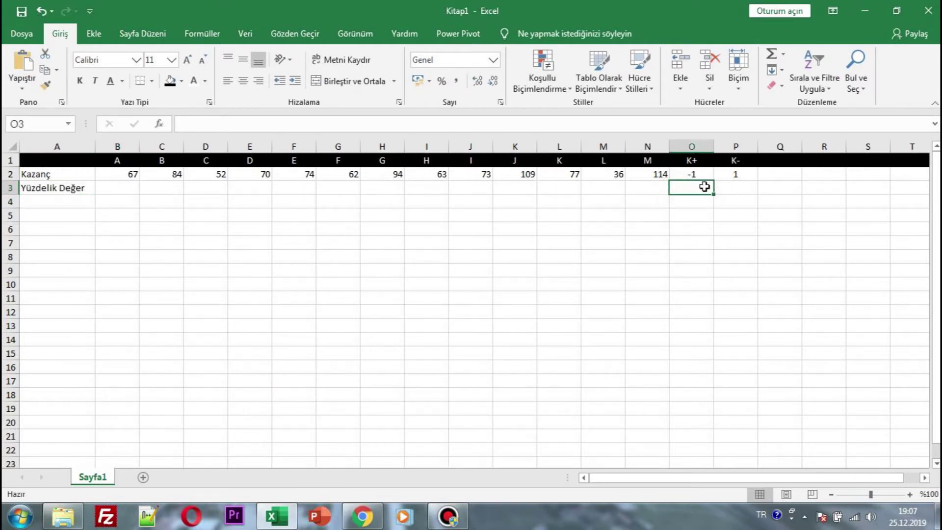
pyautogui.click(861, 160)
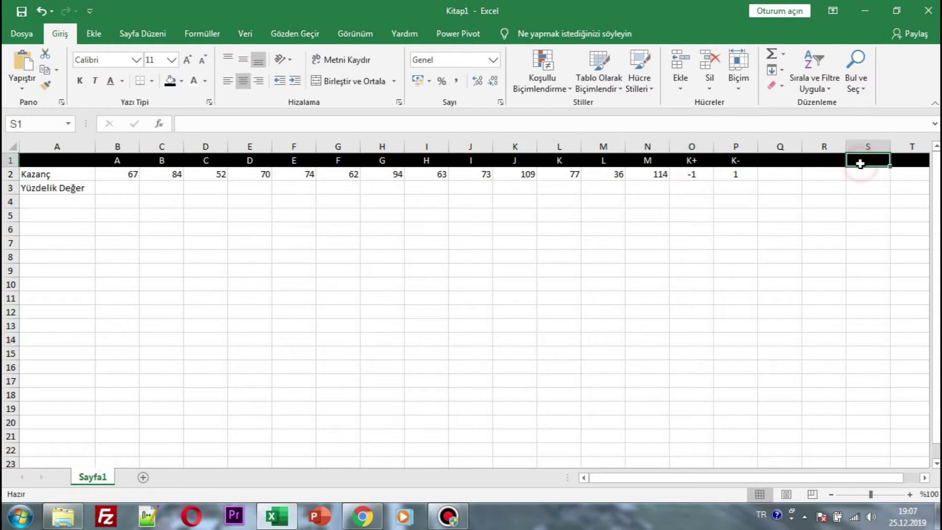
pyautogui.press('capslock')
pyautogui.write('H')
pyautogui.press('capslock')
pyautogui.write('ew')
pyautogui.press('BackSpace')
pyautogui.write('def')
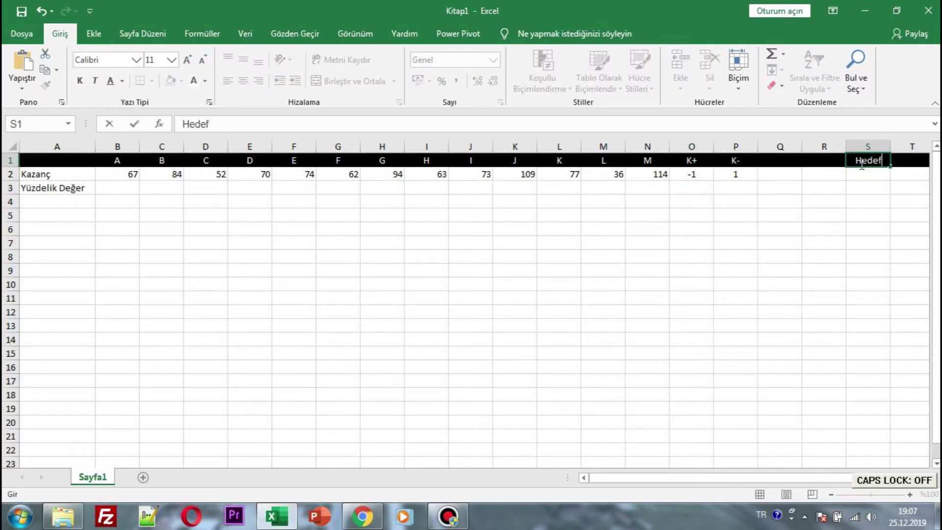
pyautogui.click(867, 171)
pyautogui.write('300')
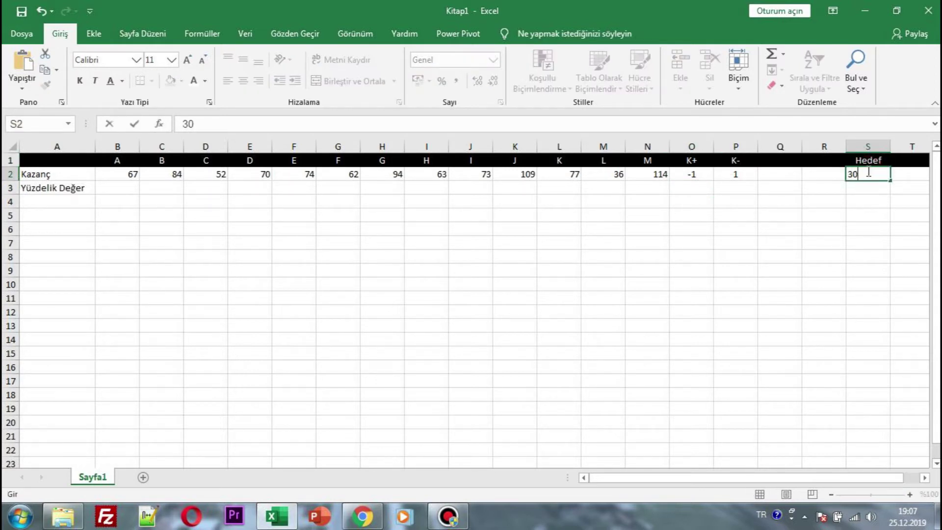
pyautogui.press('Return')
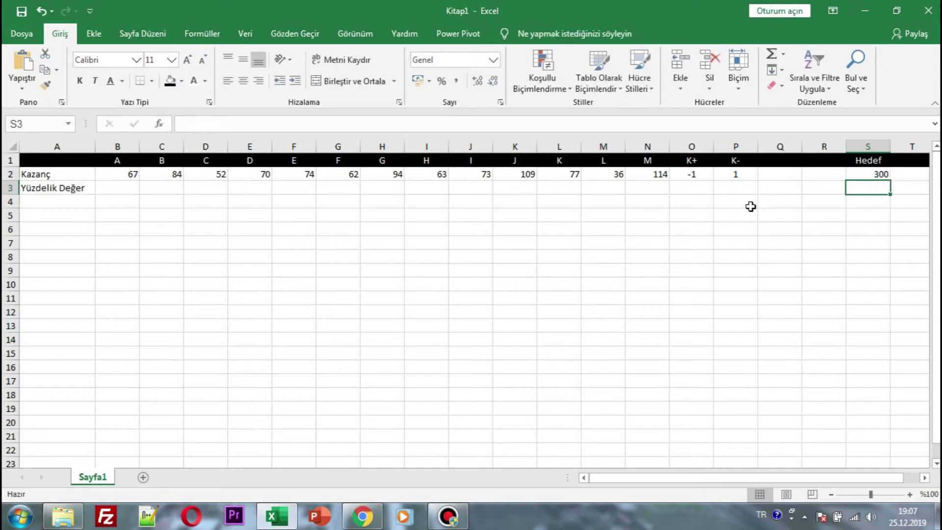
# Step: Enter the formula =S2/100 in cells O3 and P3 of the Yüzdelik Değer row
pyautogui.click(740, 189)
pyautogui.click(701, 186)
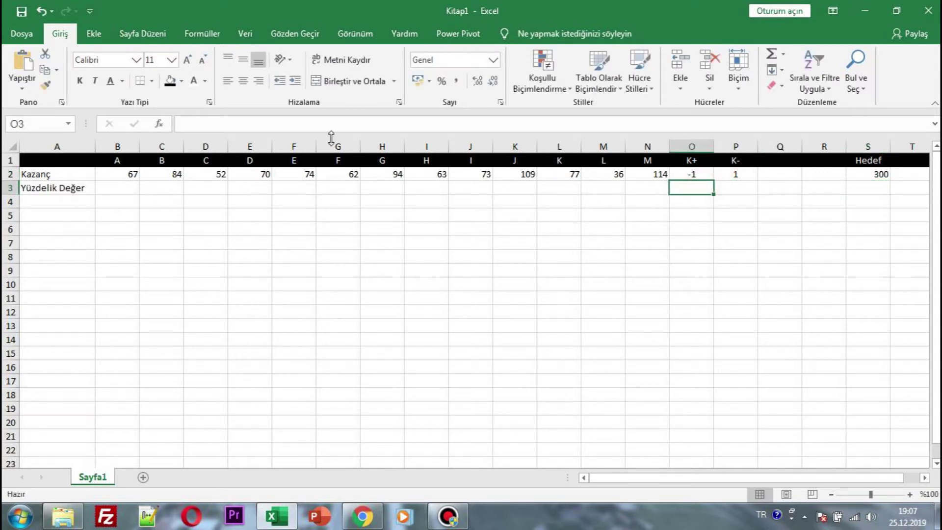
pyautogui.click(310, 123)
pyautogui.write('=')
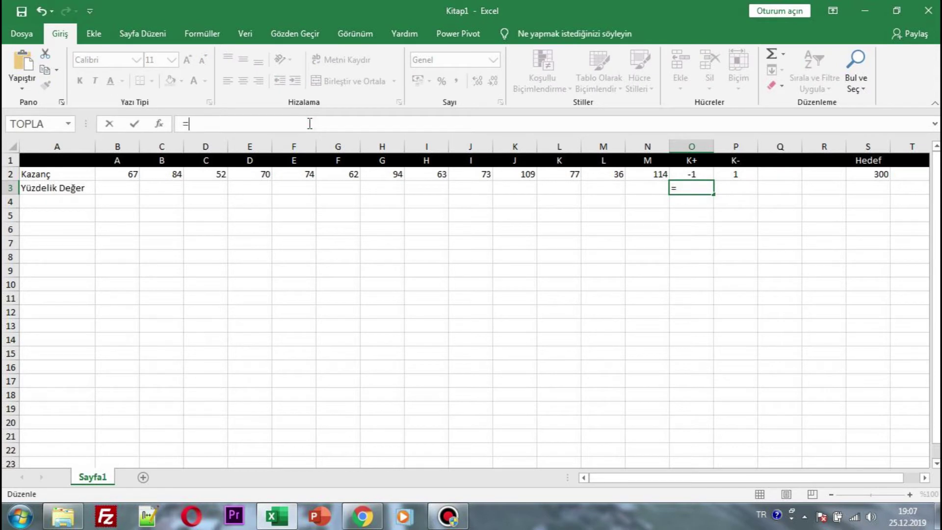
pyautogui.press('capslock')
pyautogui.write('S')
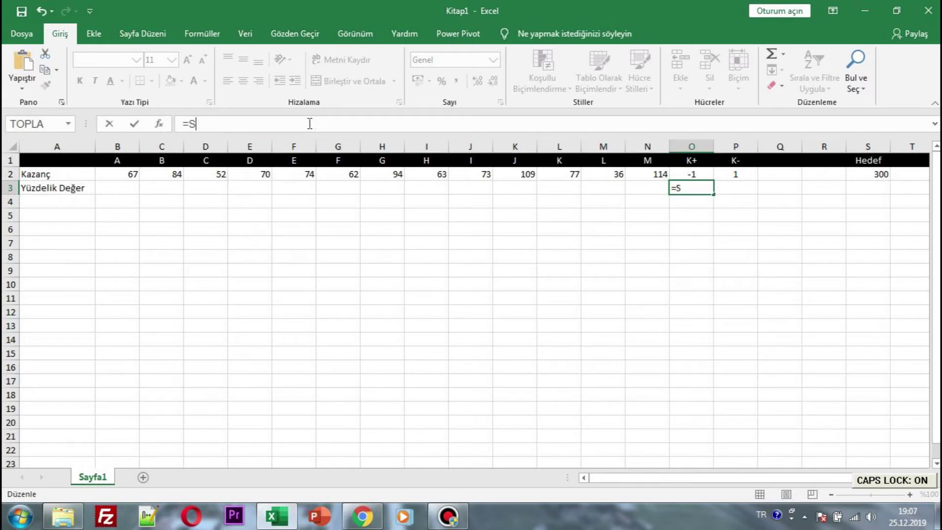
pyautogui.write('2/100')
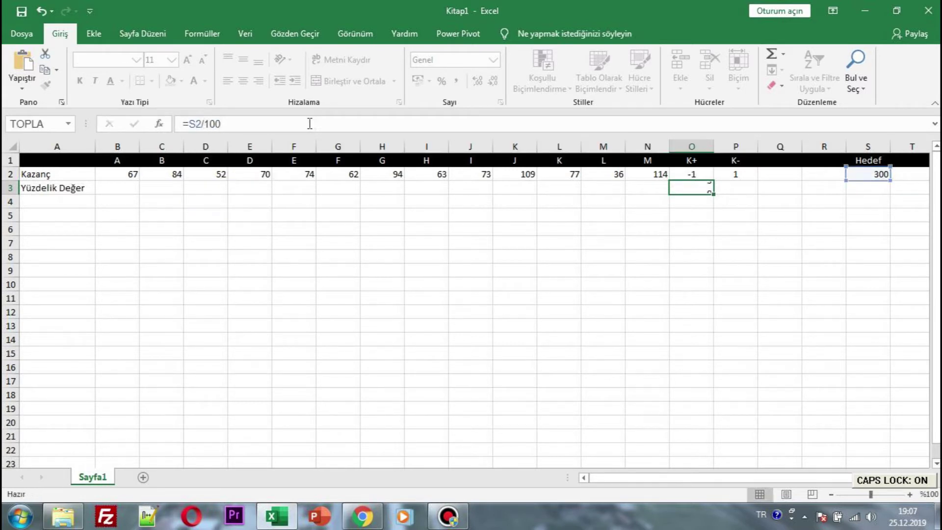
pyautogui.press('Tab')
pyautogui.write('=')
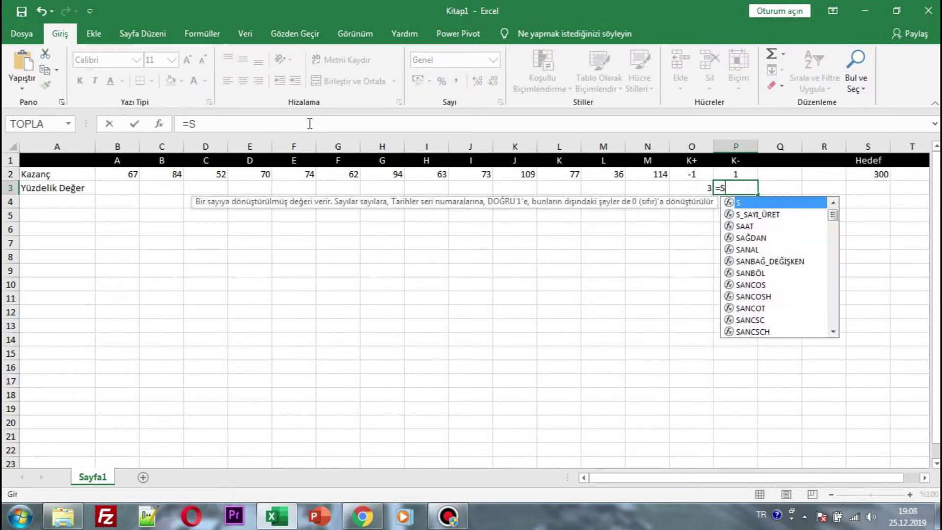
pyautogui.write('S2/100')
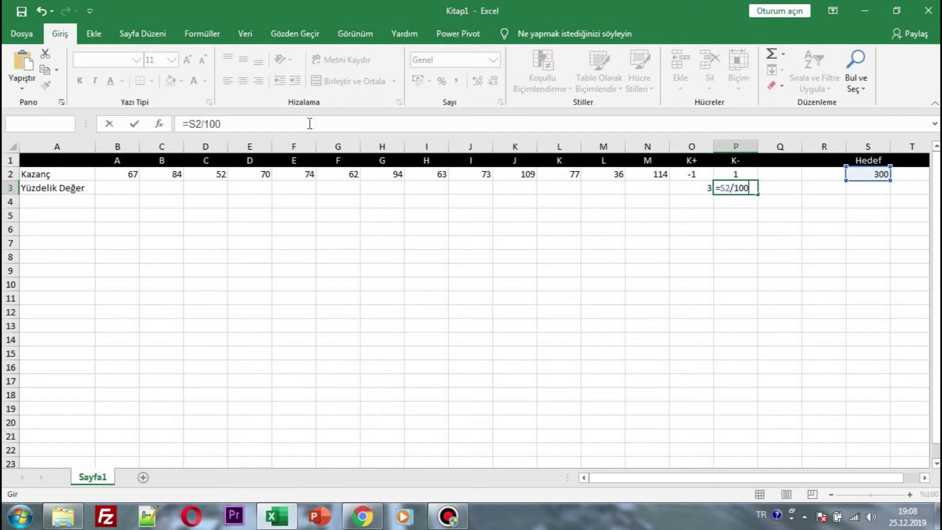
pyautogui.press('Tab')
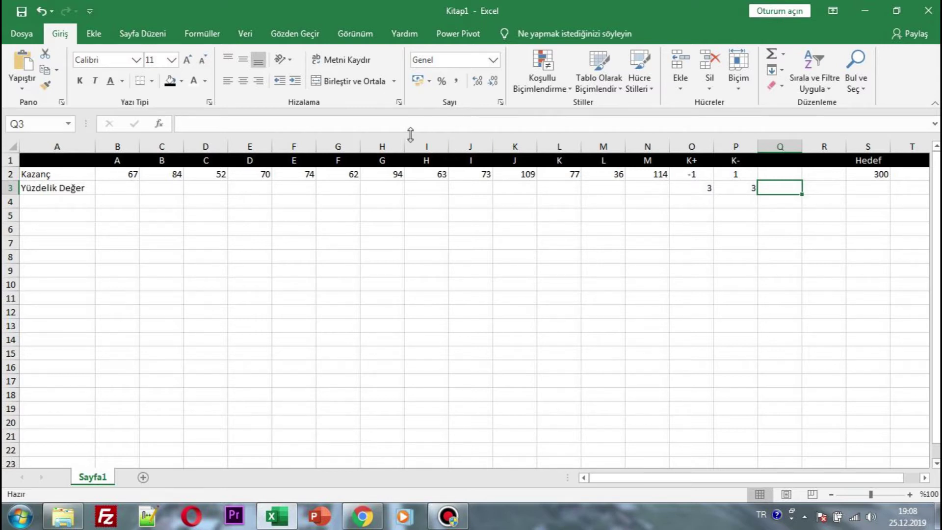
pyautogui.click(705, 188)
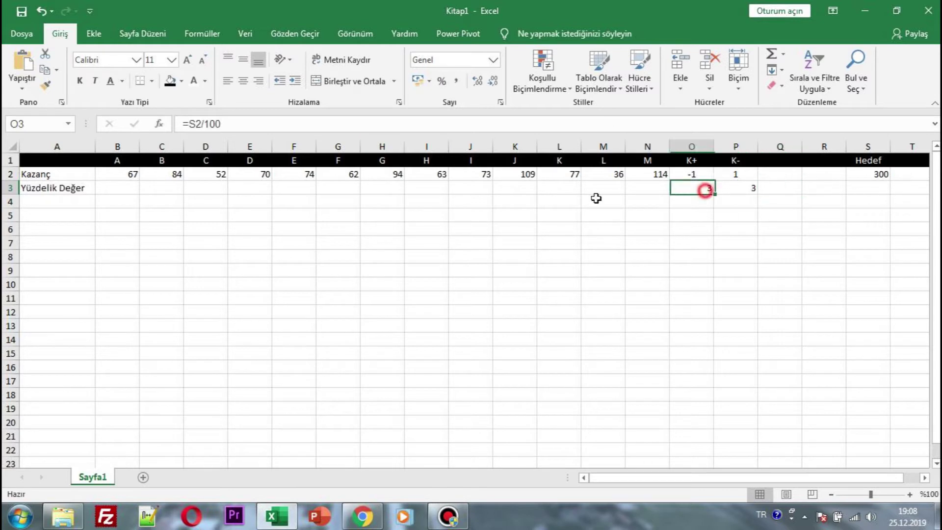
# Step: Label cell A5 "1.Temsilci" for the first sales representative, leaving row 4 blank
pyautogui.click(79, 208)
pyautogui.click(77, 215)
pyautogui.write('1.T')
pyautogui.press('capslock')
pyautogui.write('emsilci')
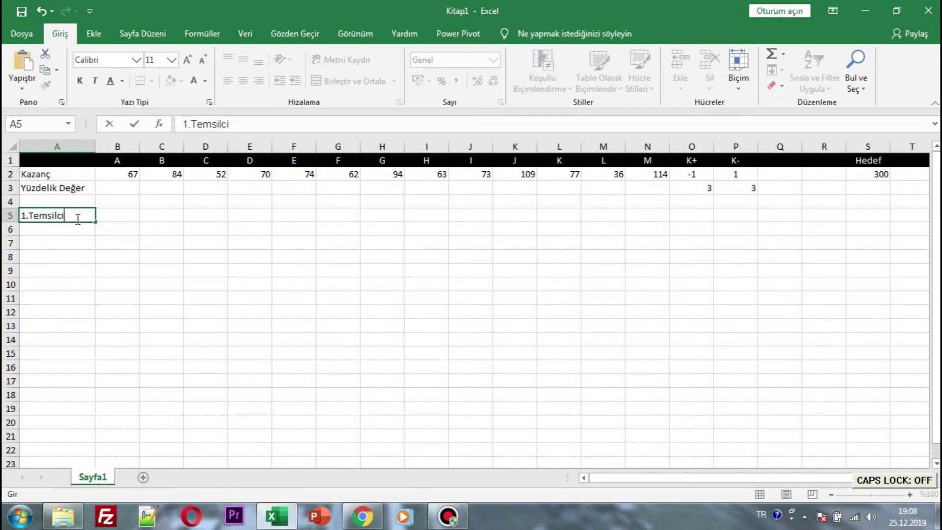
pyautogui.press('Return')
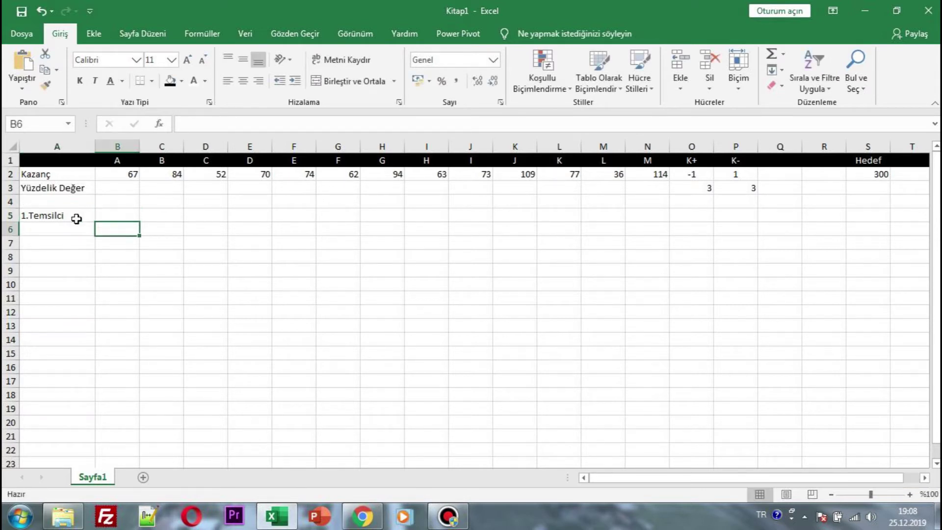
# Step: Label cell A6 "2.Temsilci" and cell A7 "3.Temsilci" for the other two representatives
pyautogui.write('2')
pyautogui.press('capslock')
pyautogui.write('.T')
pyautogui.press('capslock')
pyautogui.write('e')
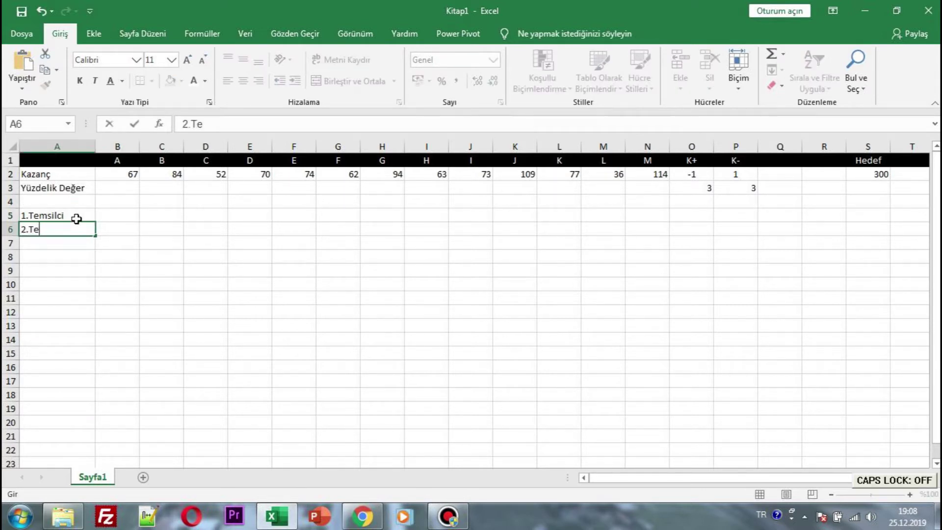
pyautogui.write('msilci')
pyautogui.press('Return')
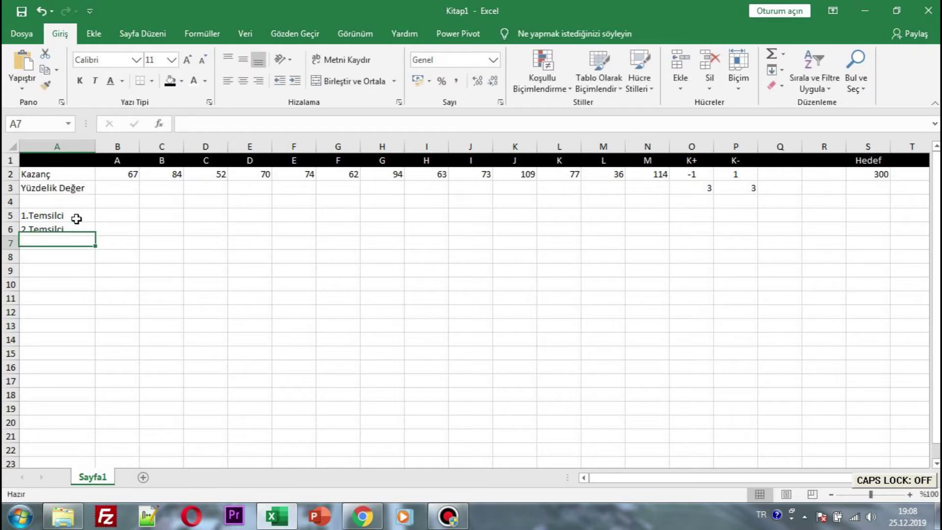
pyautogui.write('3')
pyautogui.press('capslock')
pyautogui.write('.T')
pyautogui.press('capslock')
pyautogui.write('emsilci')
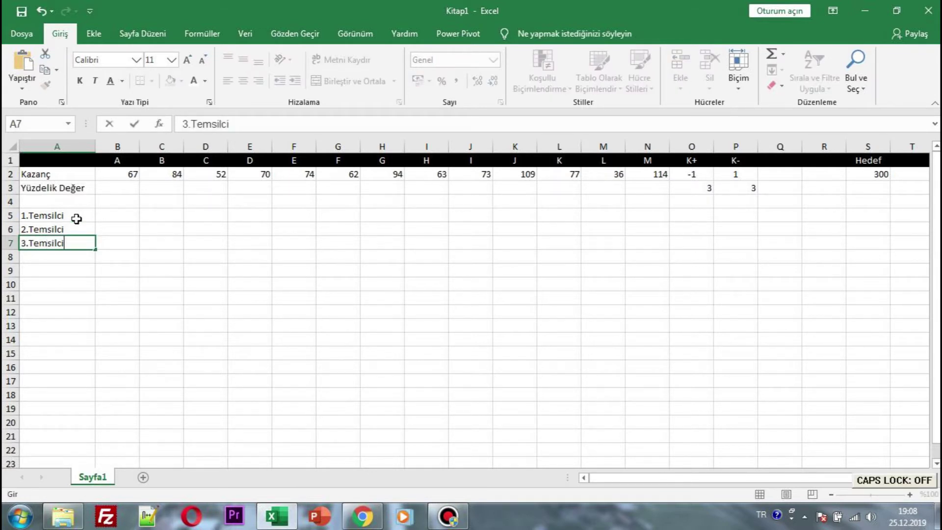
# Step: Fill the first representative's client cells B5 to N5 with the blue theme colour
pyautogui.moveTo(114, 214); pyautogui.dragTo(735, 249)
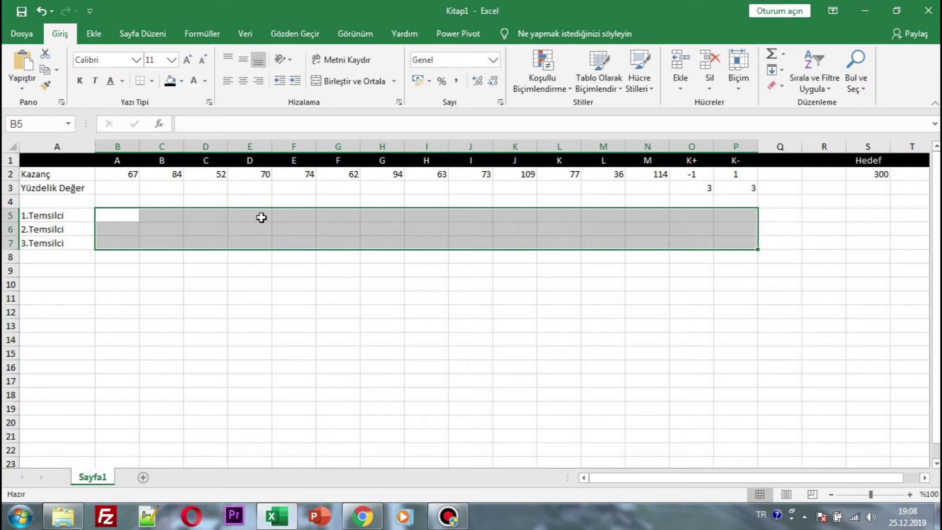
pyautogui.moveTo(112, 217); pyautogui.dragTo(640, 213)
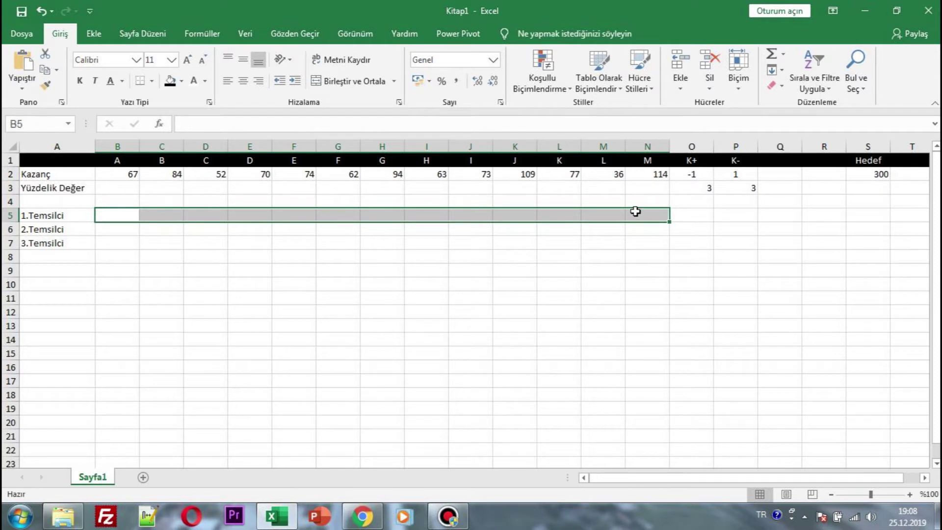
pyautogui.click(182, 81)
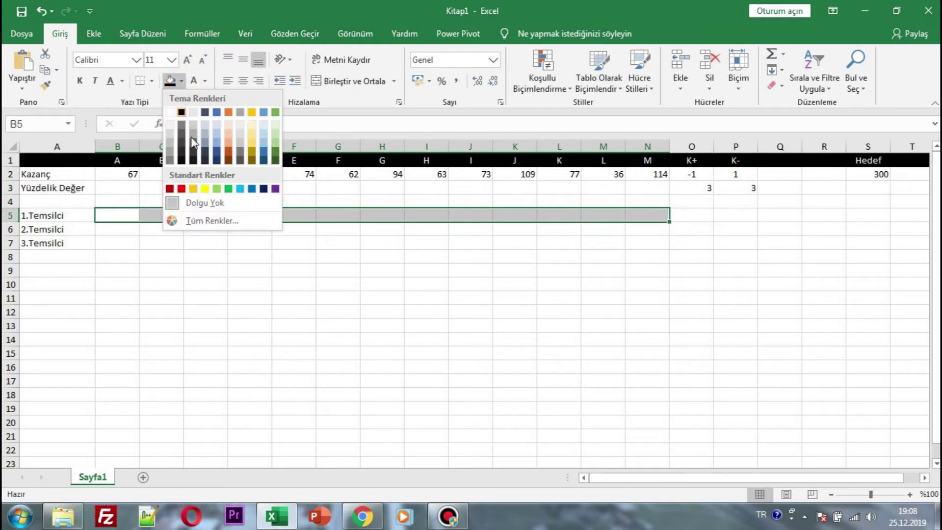
pyautogui.click(219, 113)
# Step: Fill the second representative's client cells B6 to N6 with the theme colour Turuncu, Vurgu 2, Daha Açık 40%
pyautogui.moveTo(123, 228); pyautogui.dragTo(652, 227)
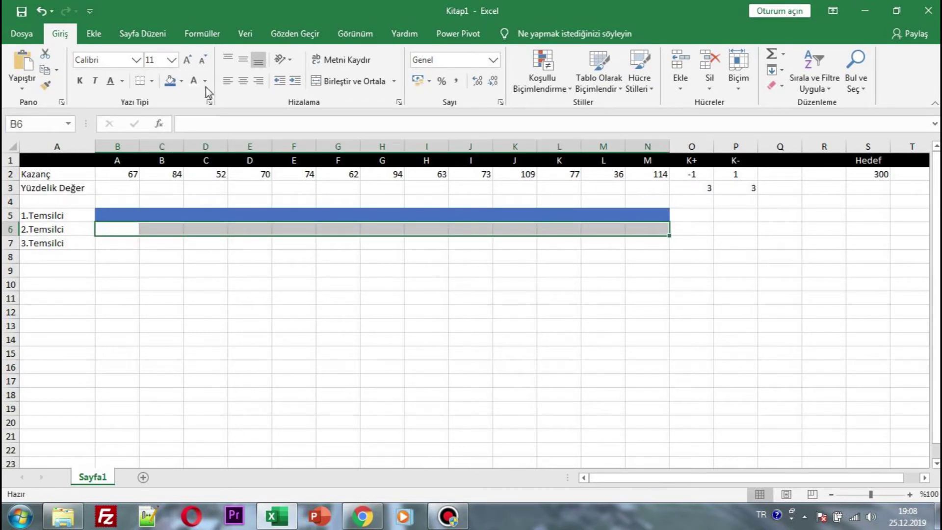
pyautogui.click(182, 81)
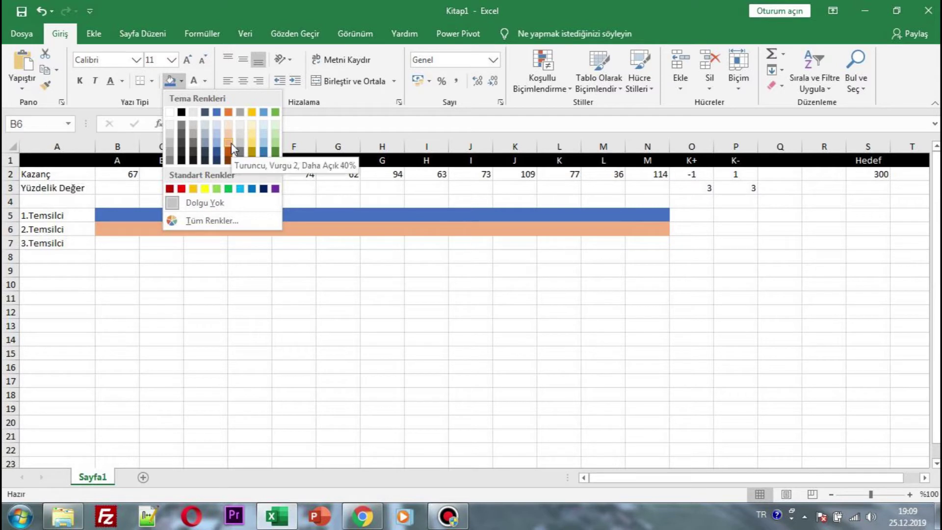
pyautogui.click(231, 142)
# Step: Fill the third representative's client cells B7 to N7 with a light blue theme colour
pyautogui.moveTo(126, 242); pyautogui.dragTo(657, 242)
pyautogui.click(181, 81)
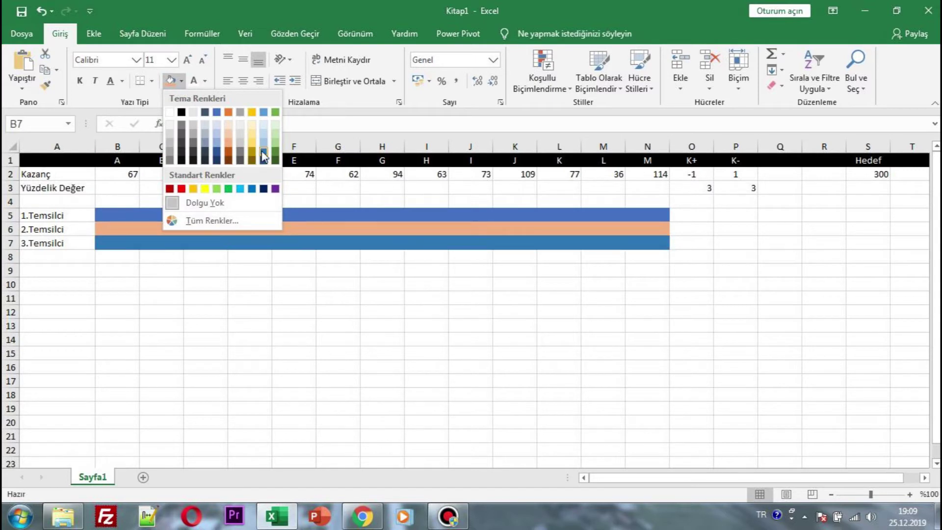
pyautogui.click(265, 147)
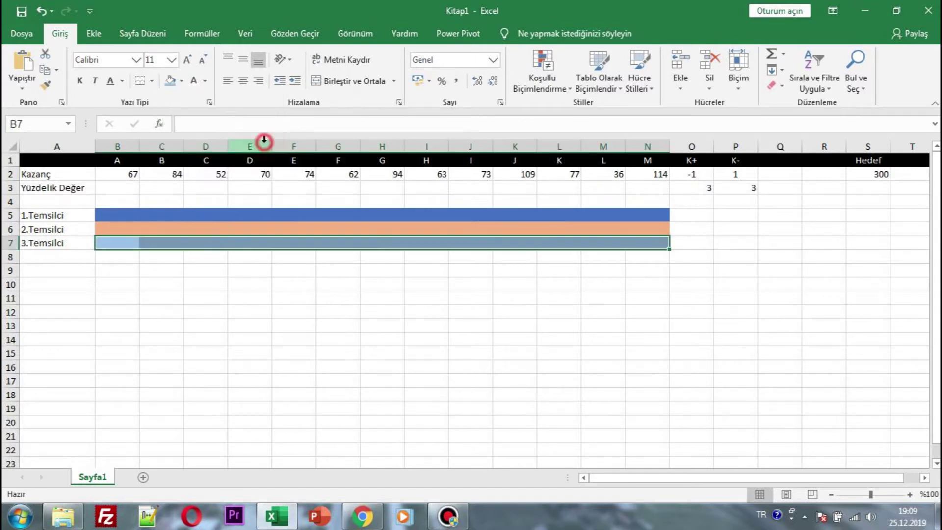
pyautogui.click(397, 268)
pyautogui.click(700, 215)
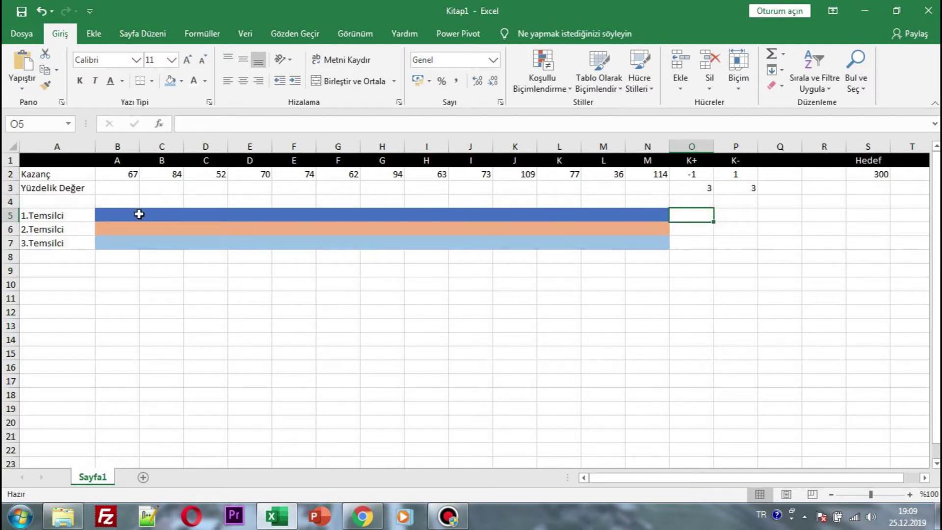
# Step: Label cell A4 "Alt Sınırlar" for the lower bounds row
pyautogui.click(62, 201)
pyautogui.press('capslock')
pyautogui.write('Alt ')
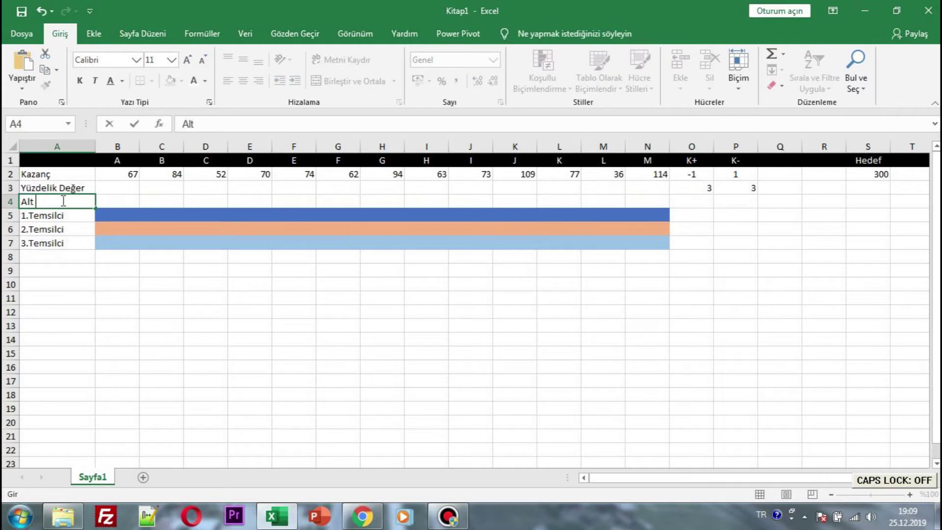
pyautogui.write('Sınırlar')
pyautogui.press('Tab')
# Step: Enter 0 in every cell from B4 to P4 of the Alt Sınırlar row
pyautogui.write('0')
pyautogui.press('Tab')
pyautogui.write('0')
pyautogui.press('Tab')
pyautogui.write('0')
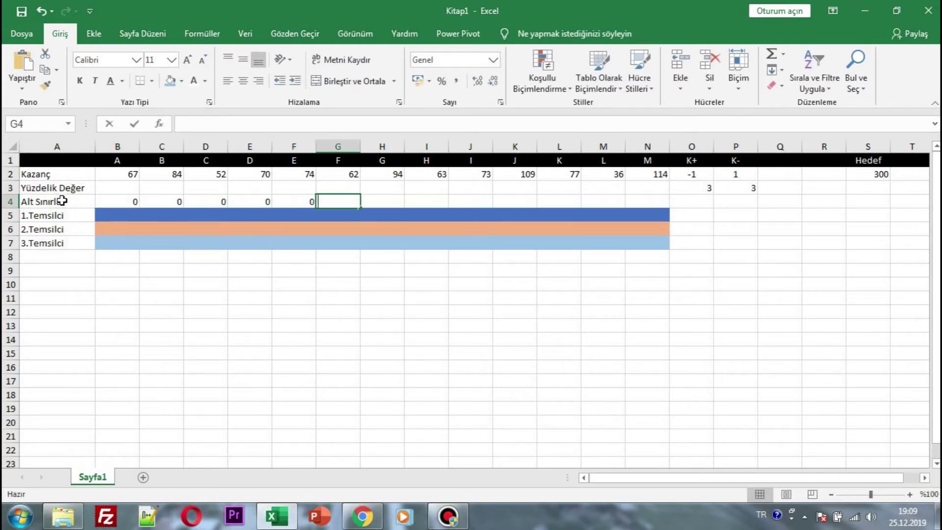
pyautogui.write('\t0\t0\t0\t0\t0\t0')
pyautogui.press('Tab')
pyautogui.write('0')
pyautogui.press('Tab')
pyautogui.write('0')
pyautogui.press('Tab')
pyautogui.write('0')
pyautogui.press('Tab')
pyautogui.write('0')
pyautogui.press('Tab')
pyautogui.write('0')
pyautogui.press('Tab')
pyautogui.write('0')
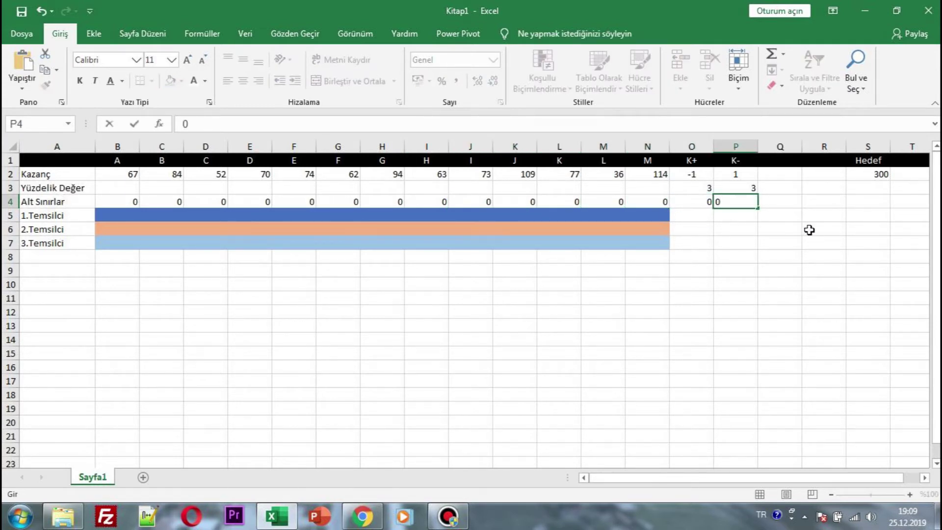
pyautogui.click(761, 232)
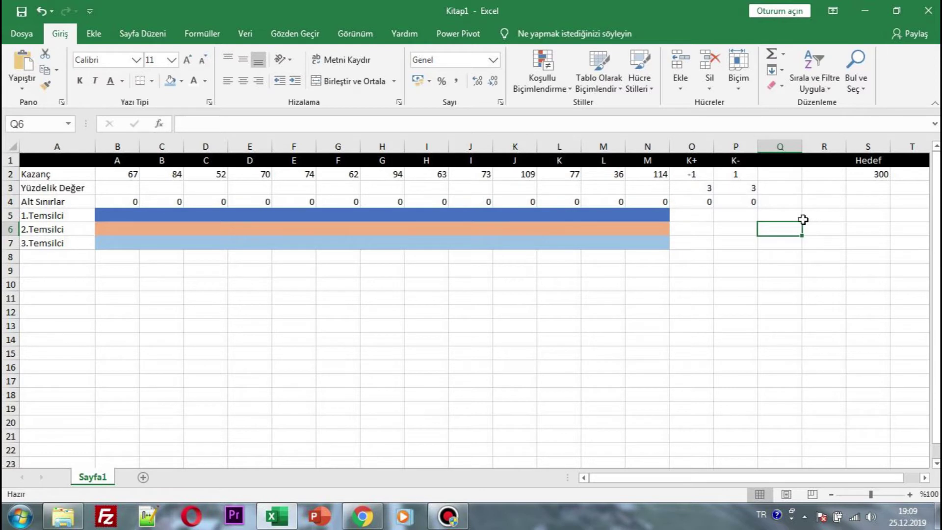
# Step: Enter the heading "Toplam" in cell Q4 and "Eldekiler" in cell R4
pyautogui.click(790, 204)
pyautogui.press('capslock')
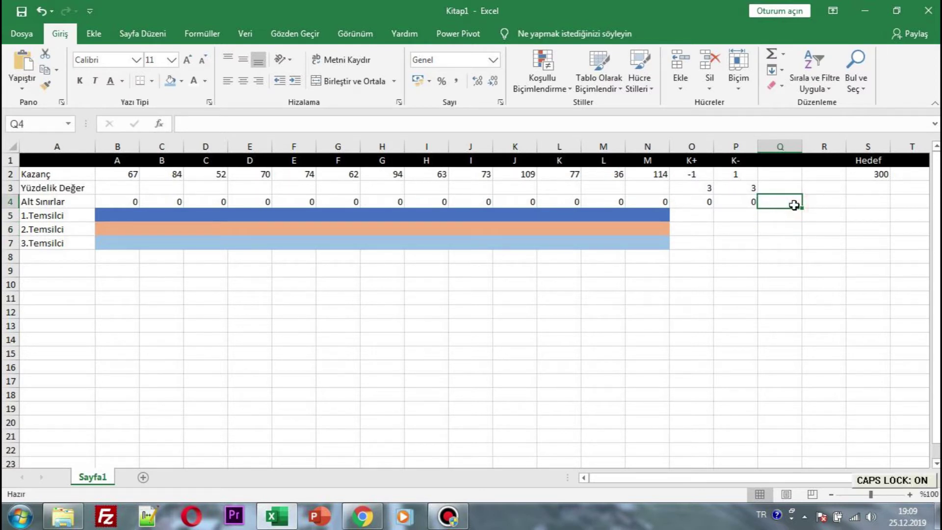
pyautogui.write('T')
pyautogui.press('capslock')
pyautogui.write('oplam')
pyautogui.press('Tab')
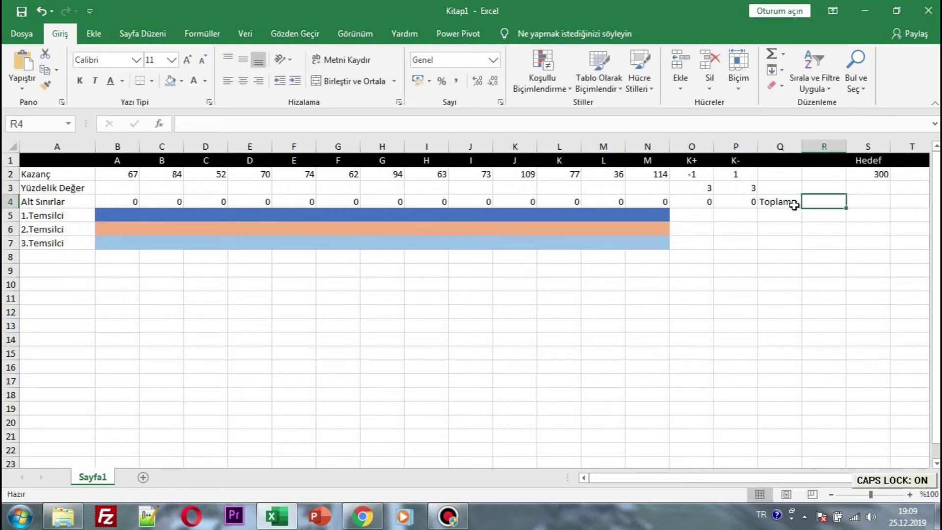
pyautogui.write('Eldekiler')
pyautogui.press('Tab')
# Step: Enter the heading "Hedefler" in cell S4, beside the Eldekiler heading
pyautogui.press('capslock')
pyautogui.write('H')
pyautogui.press('capslock')
pyautogui.write('edefl')
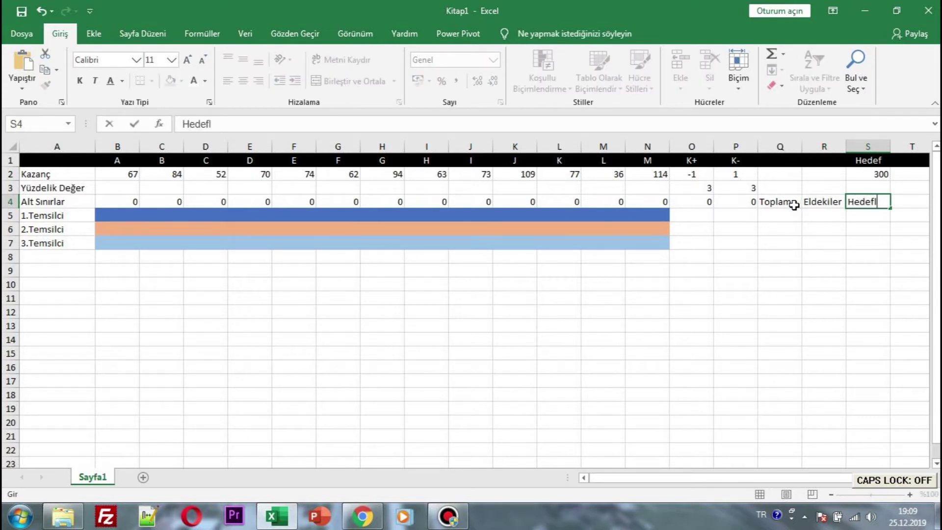
pyautogui.write('er')
pyautogui.press('Return')
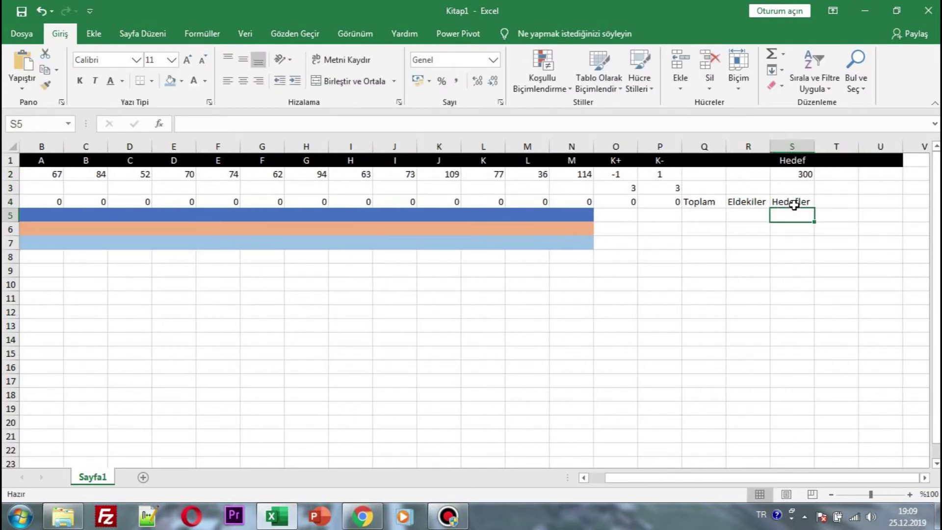
# Step: Enter the formula =S2 in cells S5, S6 and S7 as the three representatives' targets
pyautogui.moveTo(778, 476); pyautogui.dragTo(765, 477)
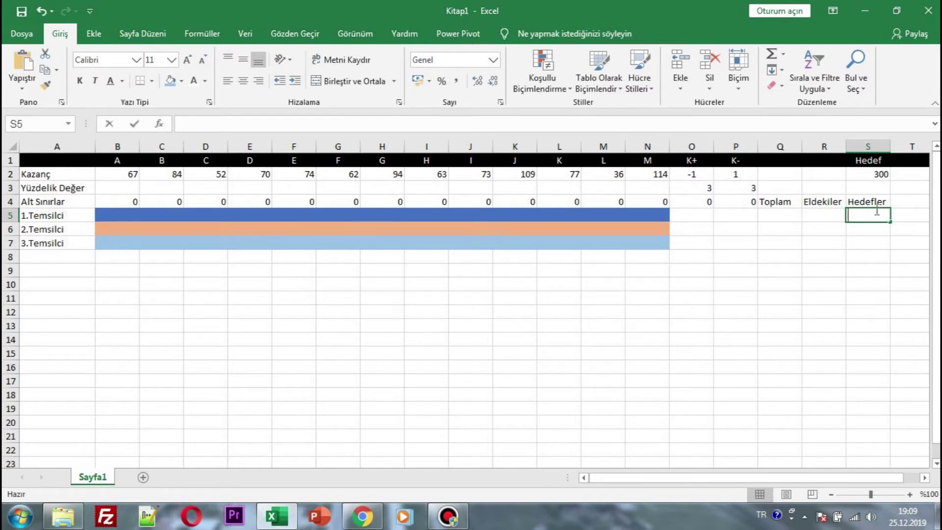
pyautogui.press('capslock')
pyautogui.write('=S2')
pyautogui.press('Tab')
pyautogui.press('Return')
pyautogui.write('=')
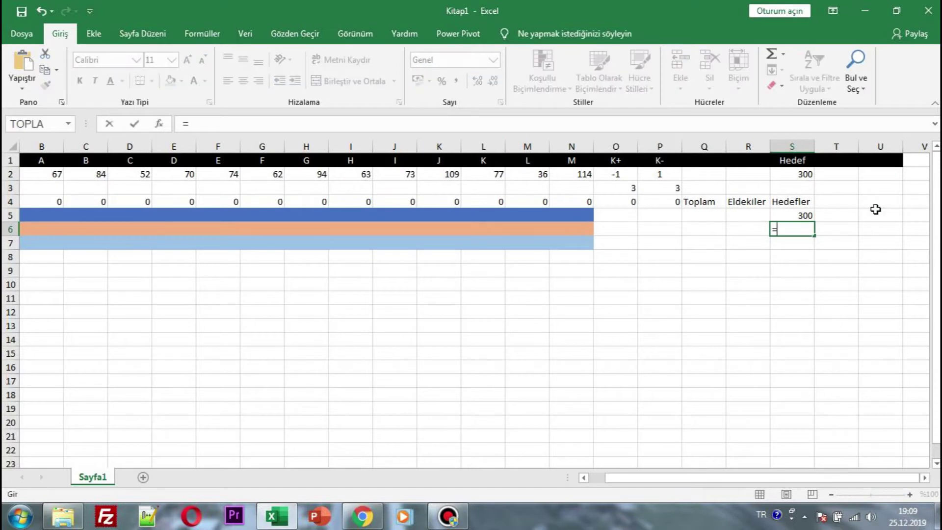
pyautogui.write('S2')
pyautogui.press('Return')
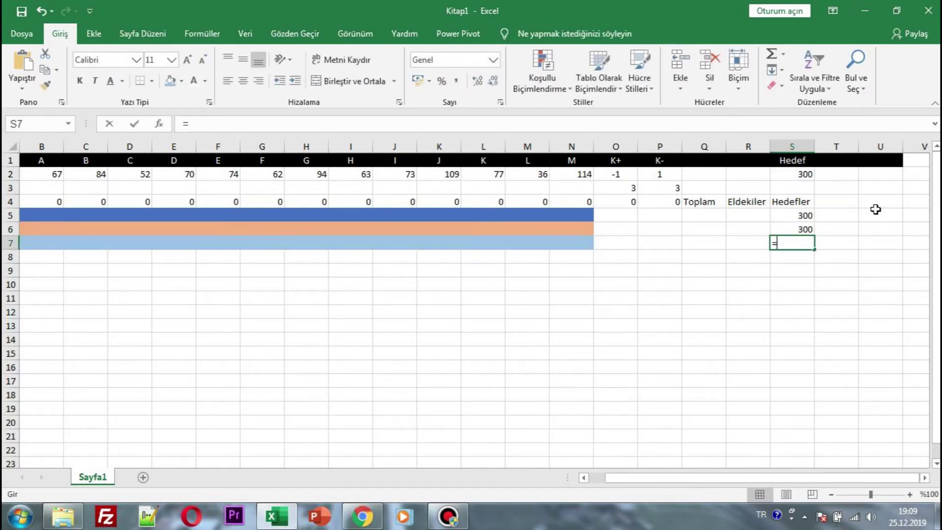
pyautogui.write('=S2')
pyautogui.press('Tab')
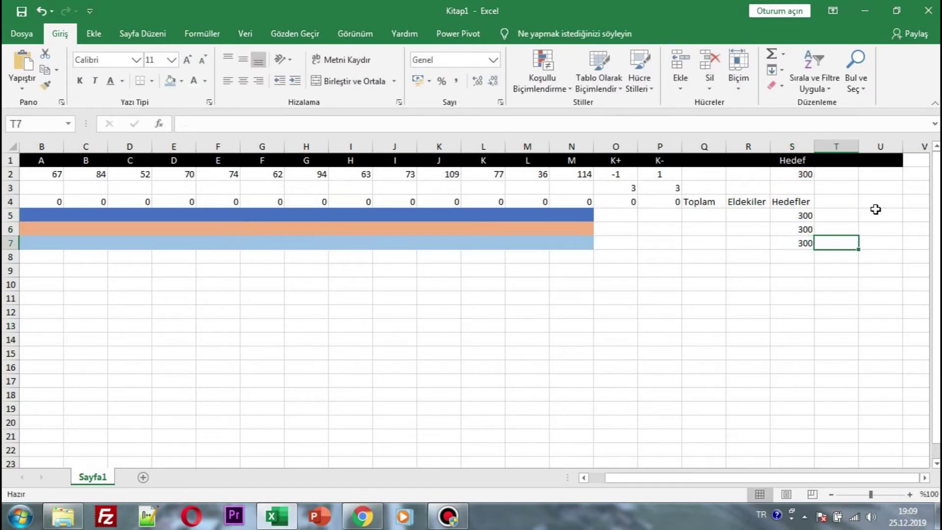
# Step: Enter the formula =TOPLA.ÇARPIM(B2:P2;B5:P5) in cell R5 for the first representative's Eldekiler value
pyautogui.moveTo(665, 478); pyautogui.dragTo(645, 488)
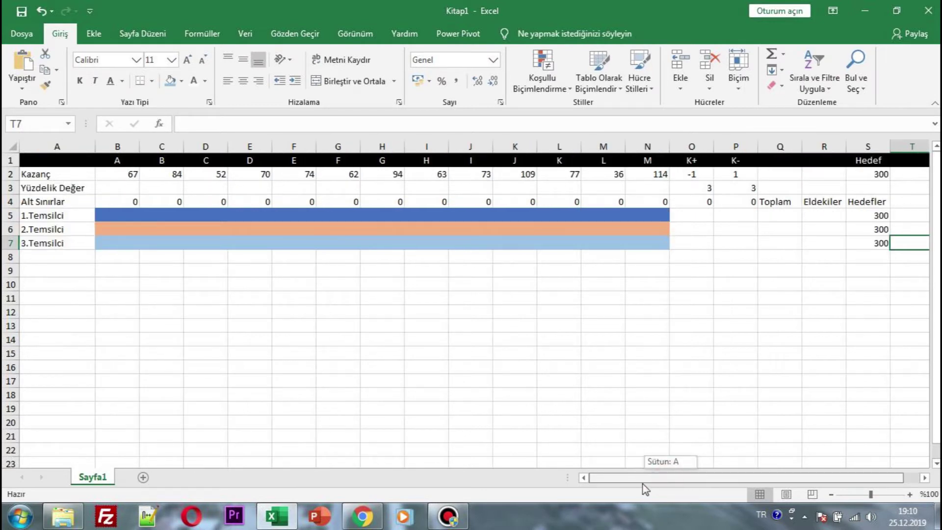
pyautogui.click(833, 217)
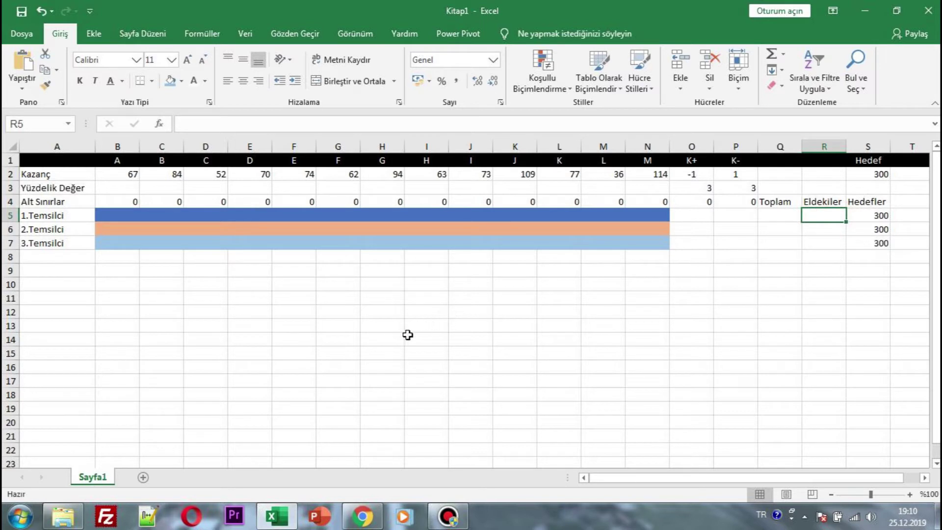
pyautogui.write('=')
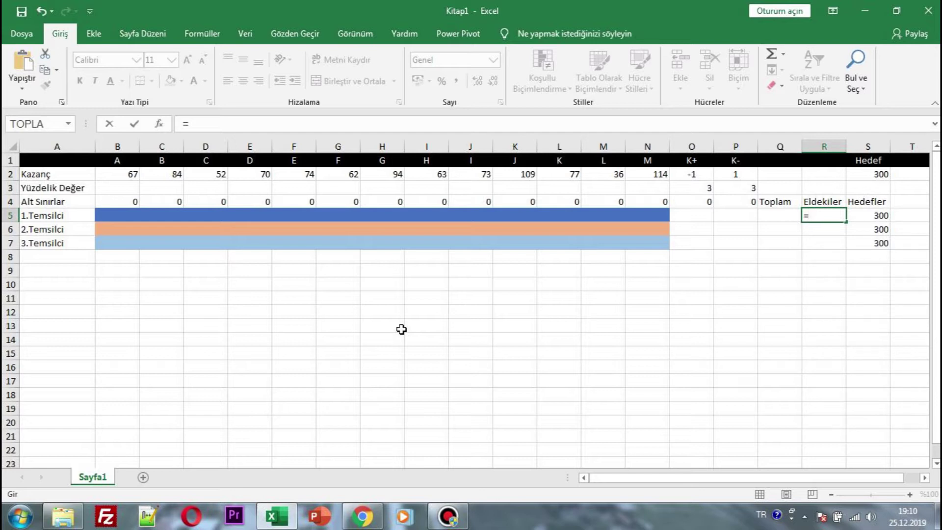
pyautogui.write('TOPLA.')
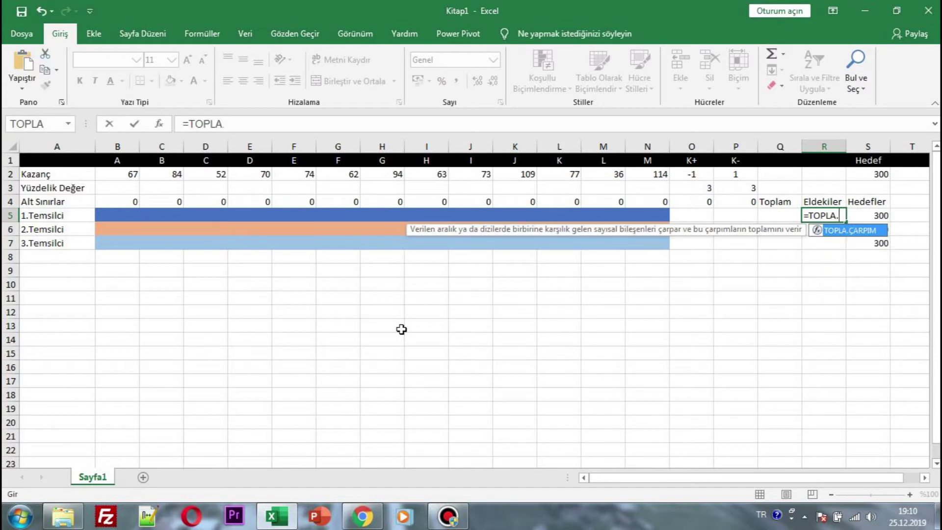
pyautogui.write('ÇARPIM(')
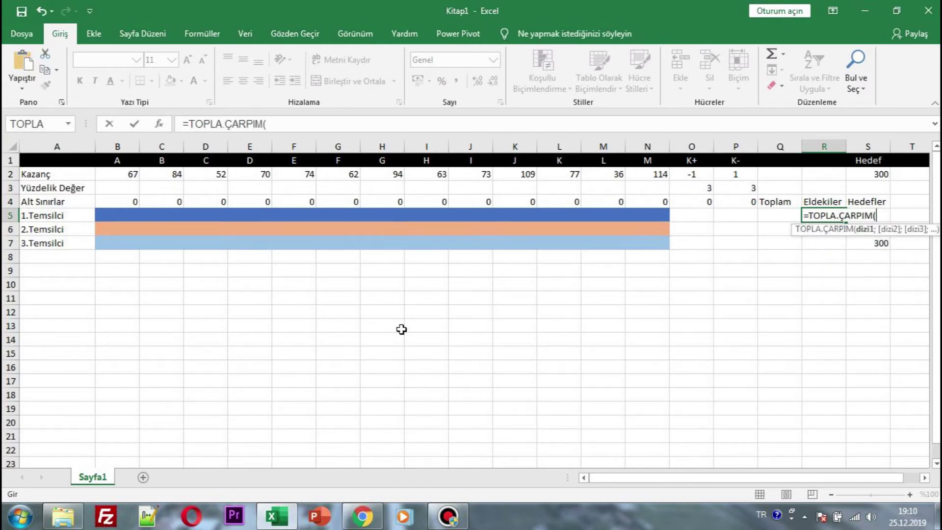
pyautogui.write('B2')
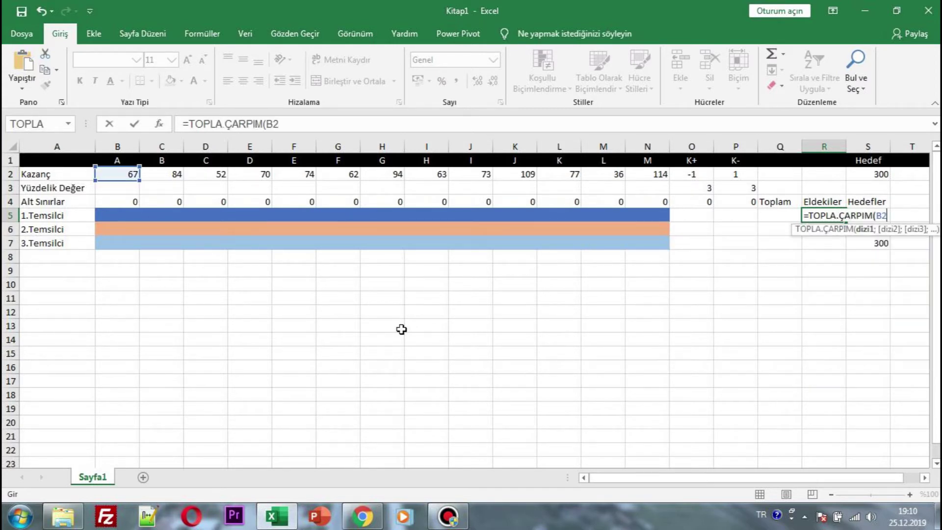
pyautogui.write(':N2')
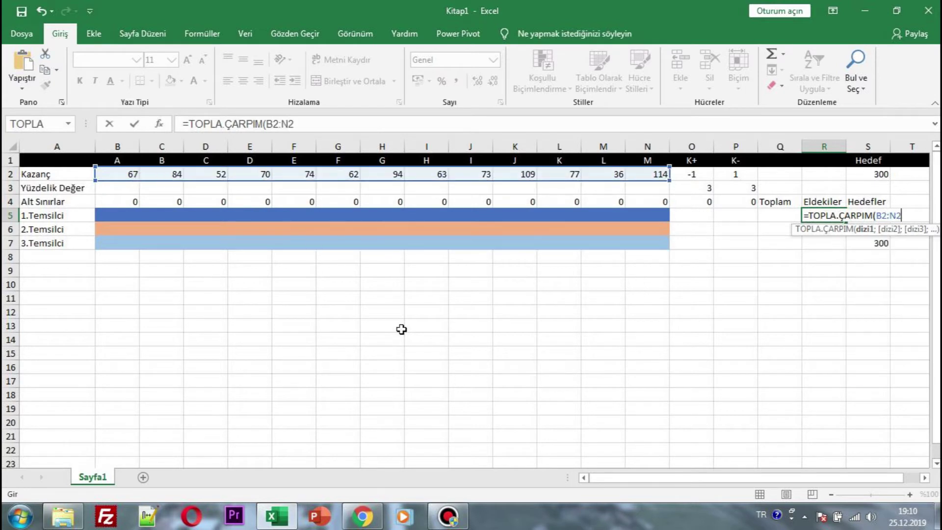
pyautogui.write(';')
pyautogui.press('BackSpace')
pyautogui.press('BackSpace')
pyautogui.press('BackSpace')
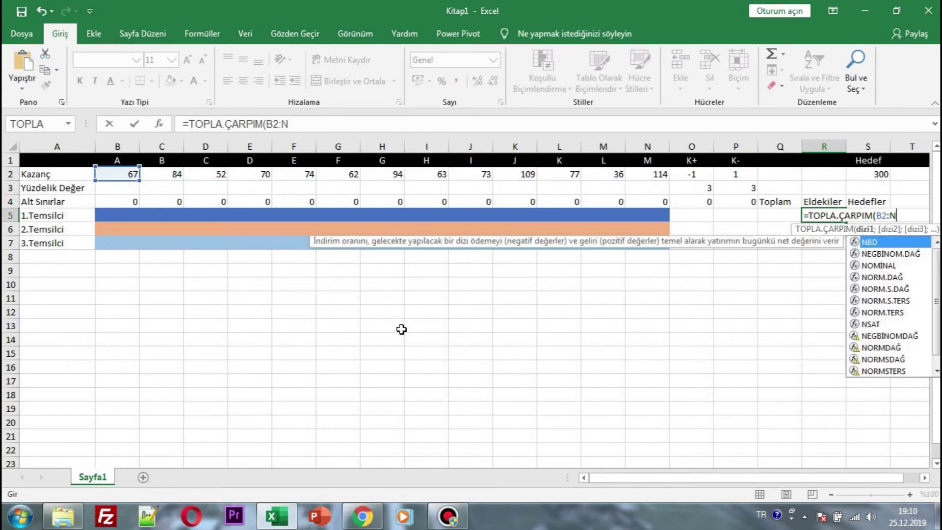
pyautogui.write('p')
pyautogui.press('BackSpace')
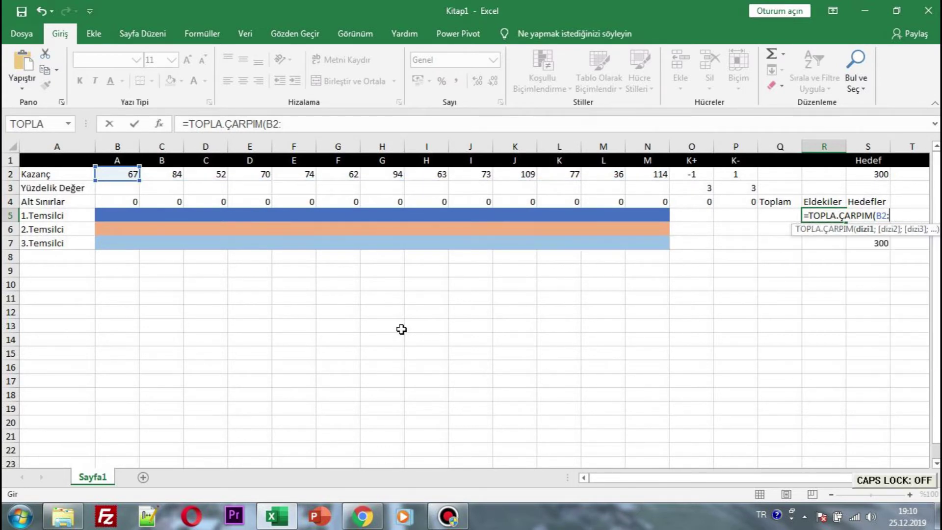
pyautogui.write('P2')
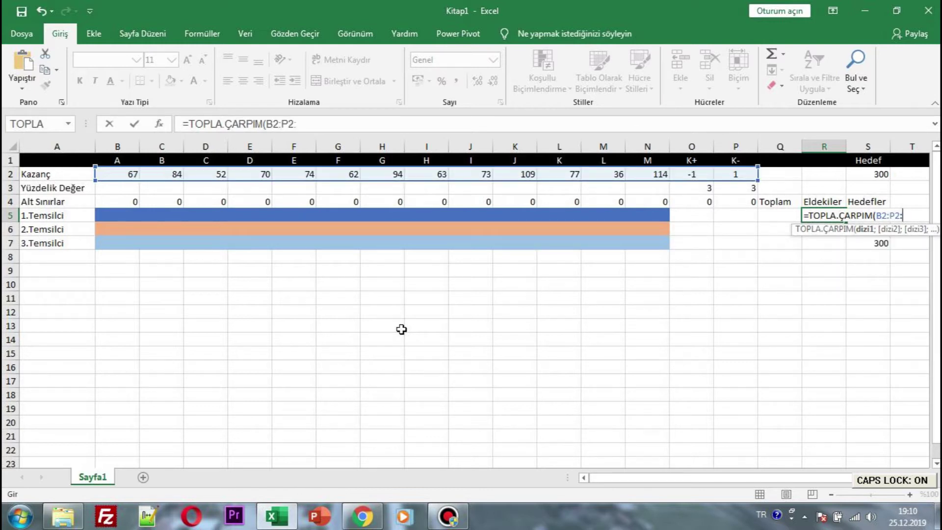
pyautogui.write(';')
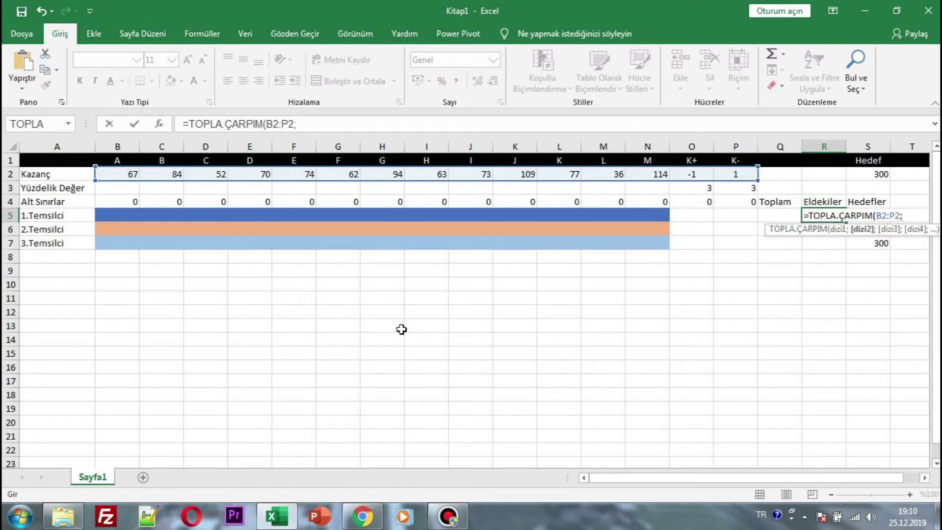
pyautogui.write('B5')
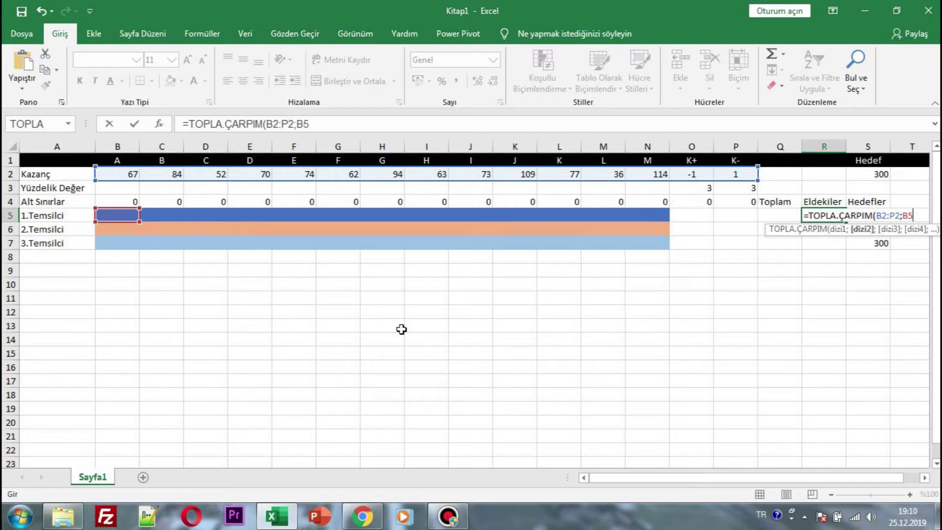
pyautogui.write(':P5')
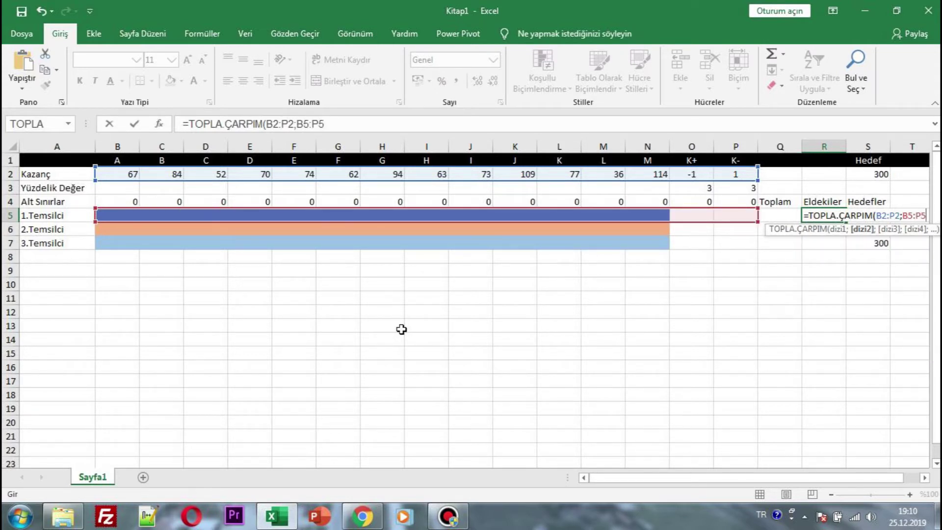
pyautogui.write(')')
pyautogui.press('Return')
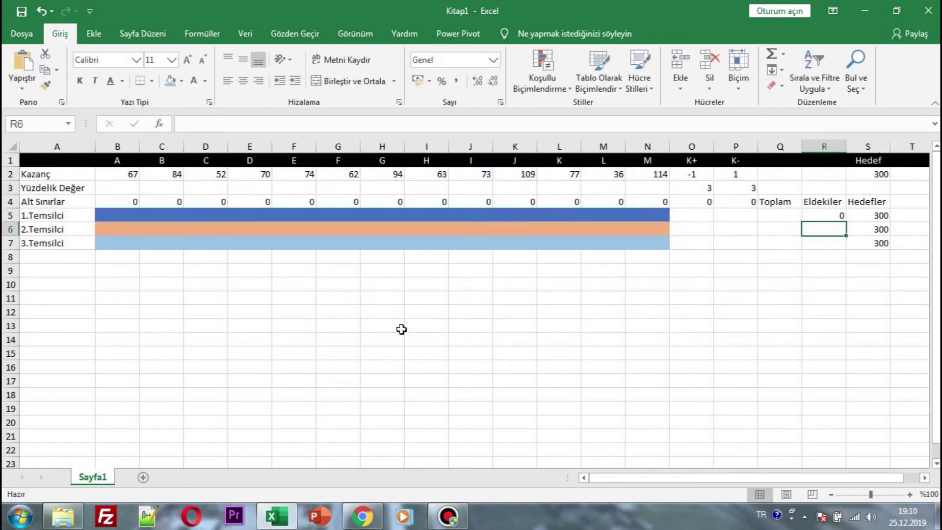
# Step: Enter the formula =TOPLA.ÇARPIM(B2:P2;B6:P6) in cell R6 for the second representative's Eldekiler value
pyautogui.write('=TOPLA.')
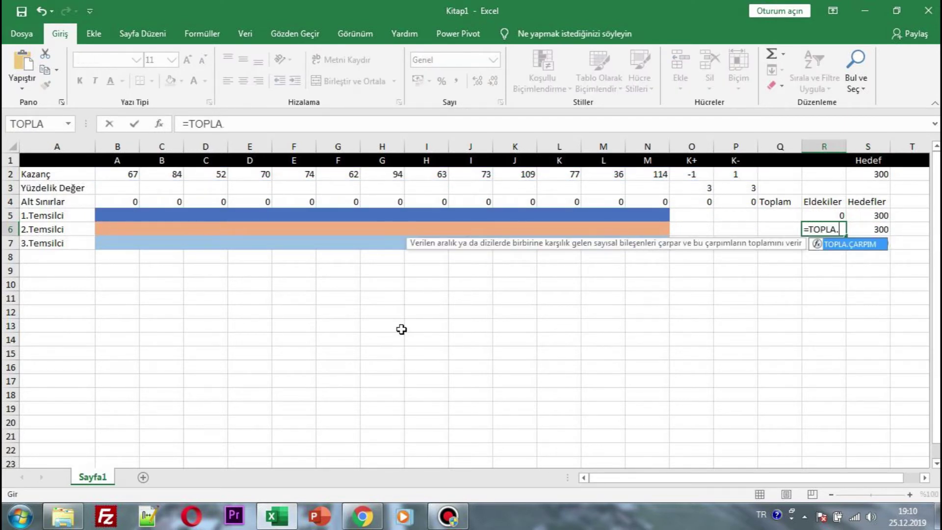
pyautogui.write('ÇATRPIM(')
pyautogui.press('Left')
pyautogui.press('Left')
pyautogui.press('Left')
pyautogui.press('BackSpace')
pyautogui.press('BackSpace')
pyautogui.press('BackSpace')
pyautogui.press('BackSpace')
pyautogui.press('BackSpace')
pyautogui.press('BackSpace')
pyautogui.press('BackSpace')
pyautogui.press('BackSpace')
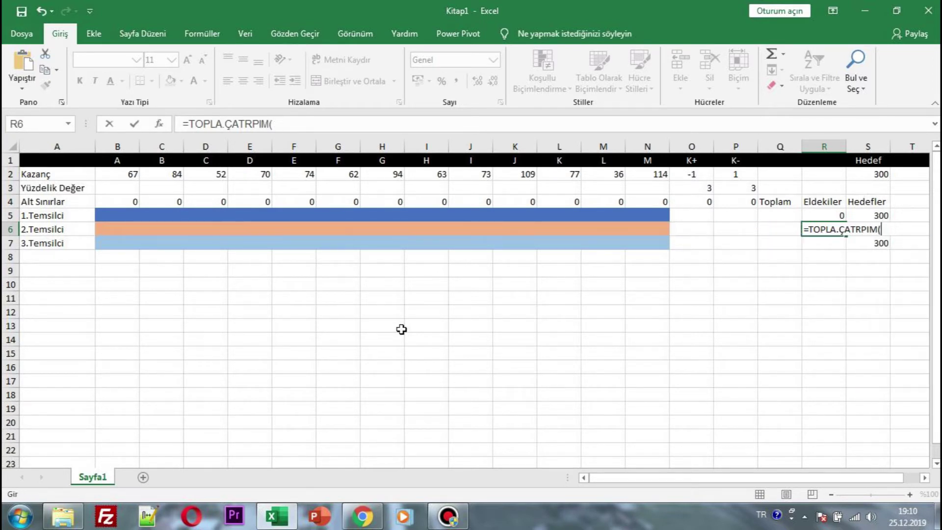
pyautogui.write('RPIM(')
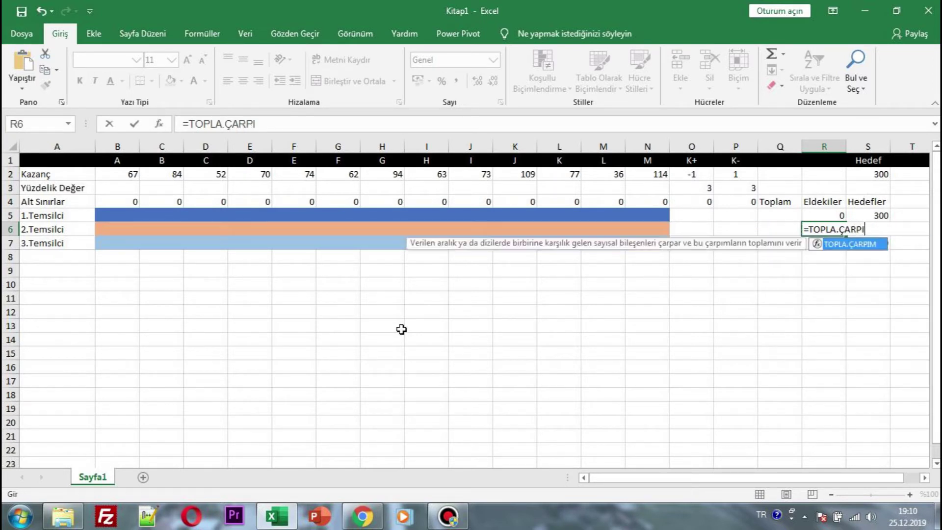
pyautogui.write('B2')
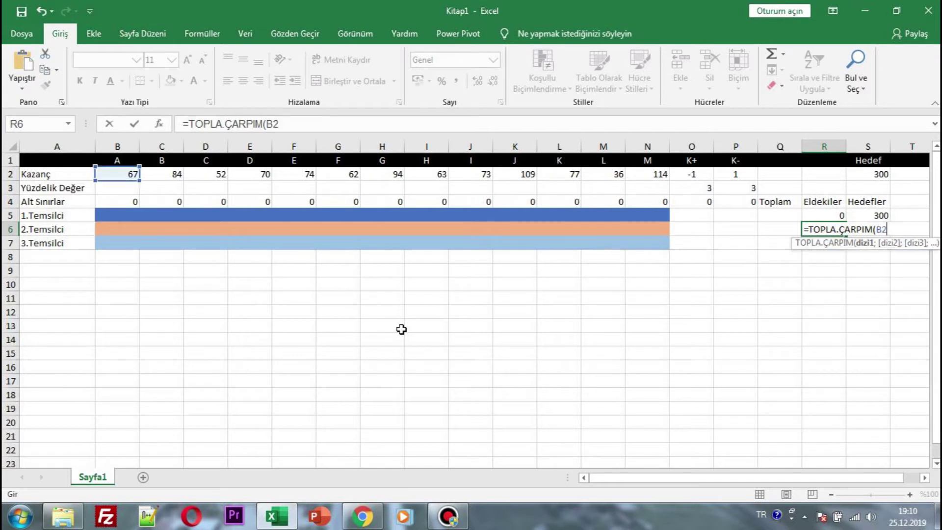
pyautogui.write(':P2')
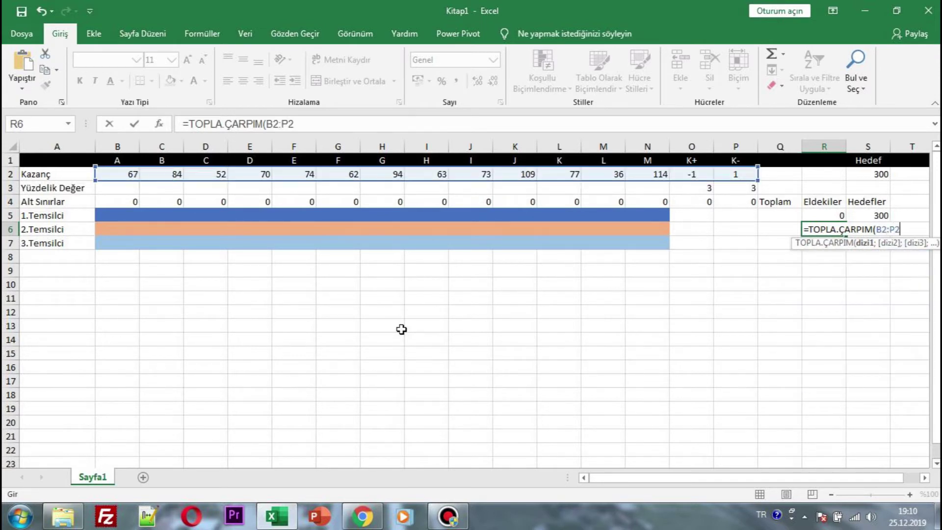
pyautogui.write(';B6:P6')
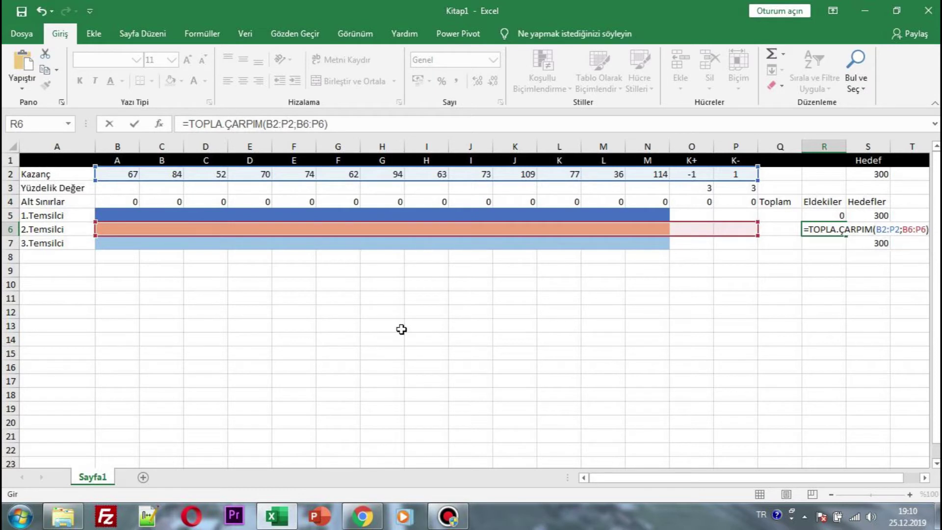
pyautogui.press('Return')
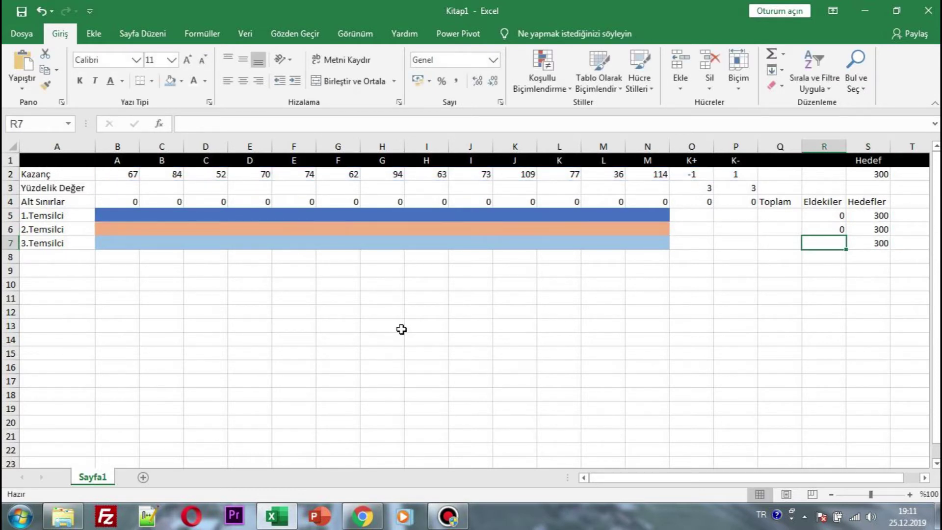
# Step: Enter the formula =TOPLA.ÇARPIM(B2:P2;B7:P7) in cell R7 for the third representative's Eldekiler value
pyautogui.write('=TOPLA.')
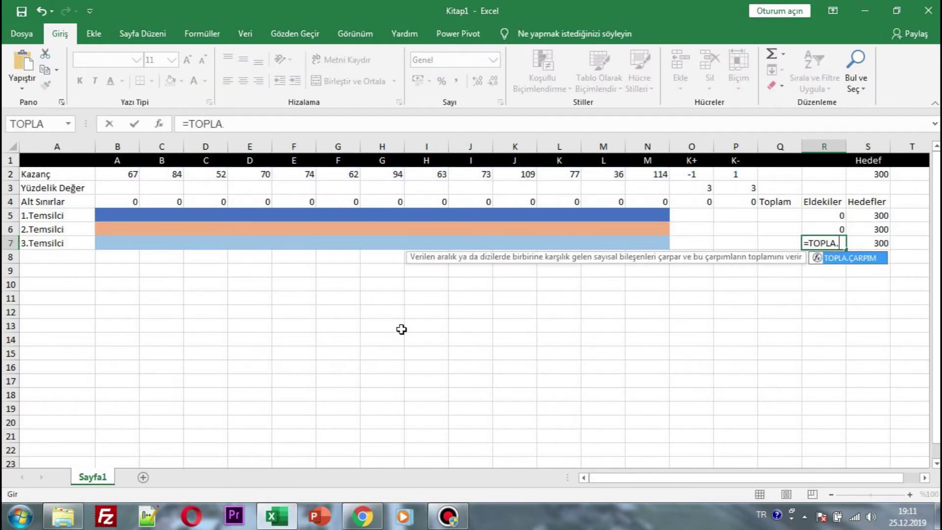
pyautogui.write('ÇARPIM(')
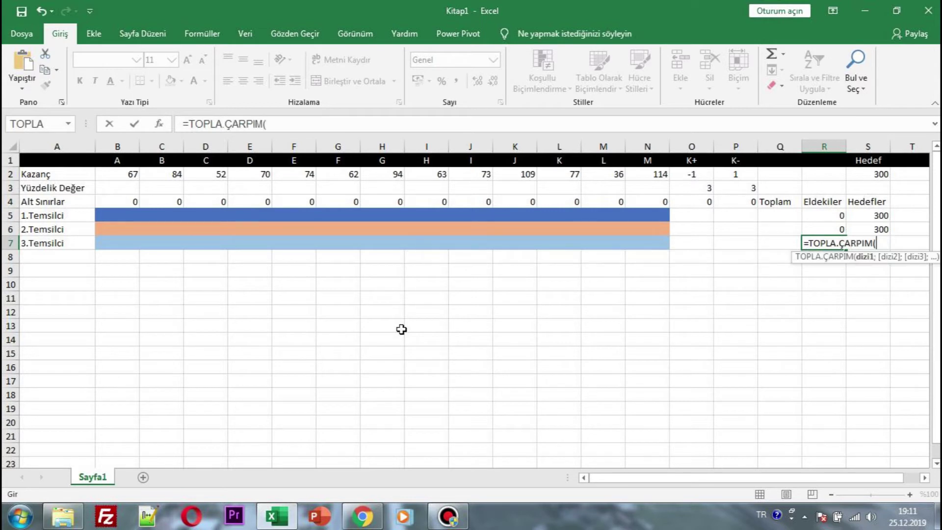
pyautogui.write('B2:P2;')
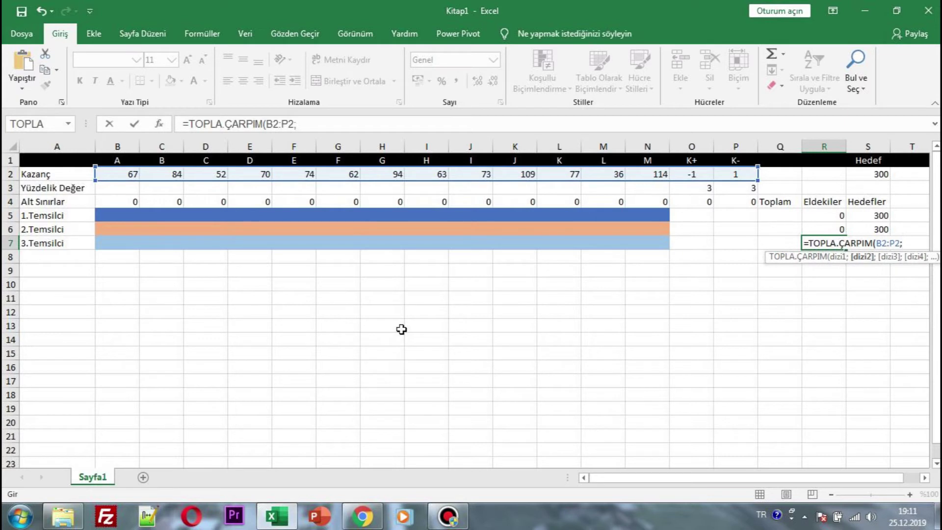
pyautogui.write('B')
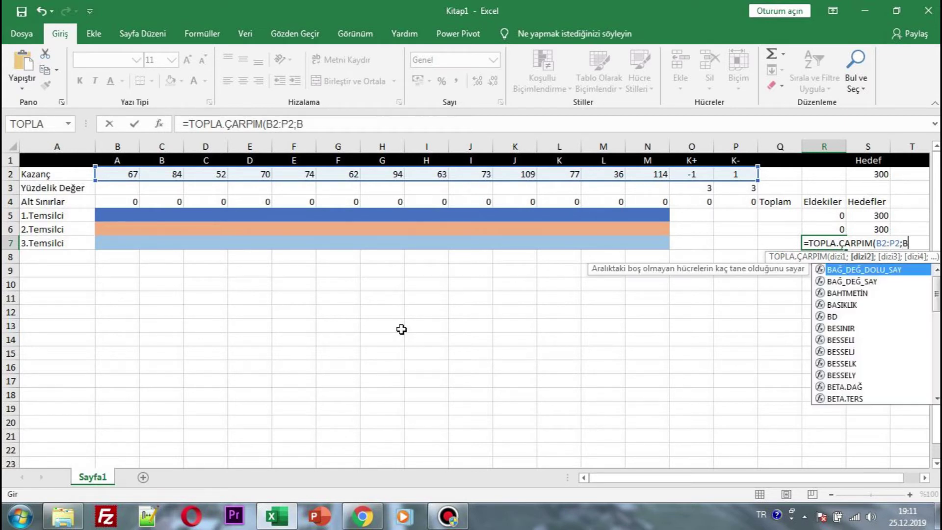
pyautogui.write('7:P7)')
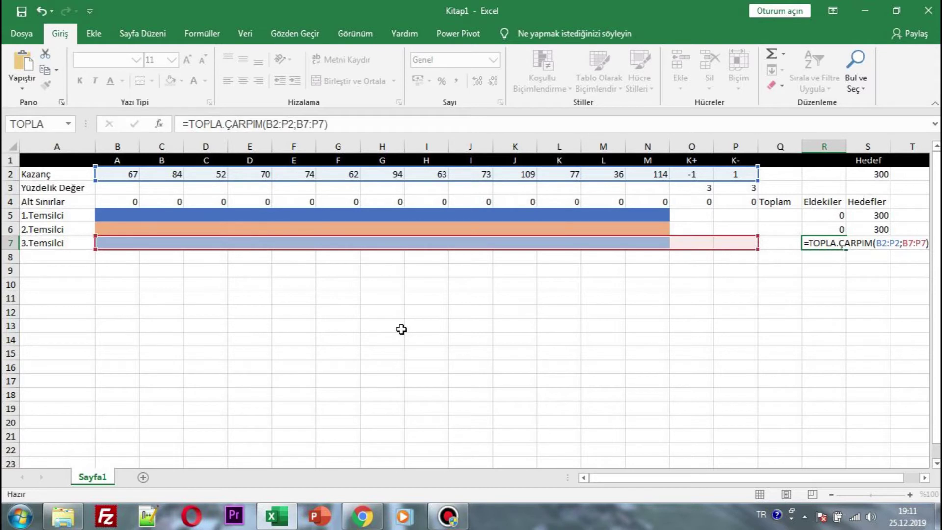
pyautogui.press('Tab')
# Step: Enter the formula =TOPLA.ÇARPIM(B2:N2) in cell Q5 under the Toplam heading
pyautogui.press('Left')
pyautogui.press('Left')
pyautogui.press('Up')
pyautogui.press('Up')
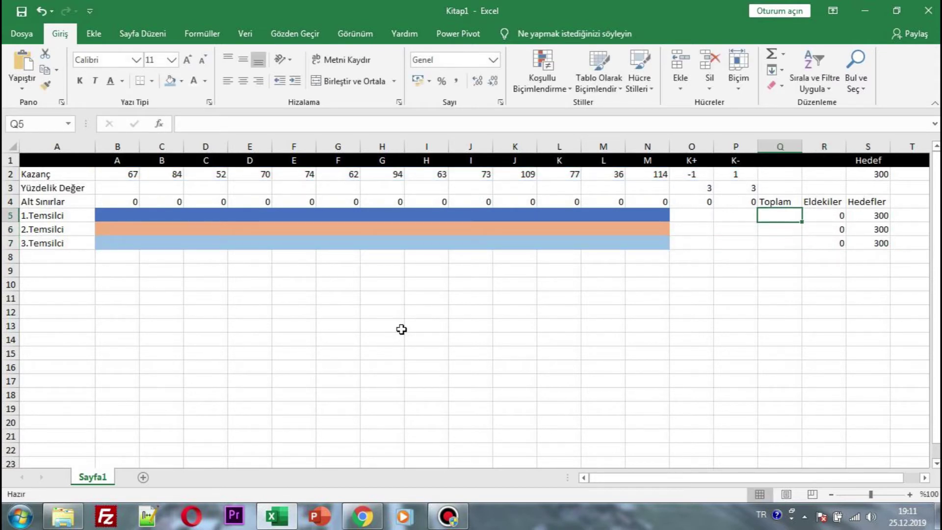
pyautogui.write('=')
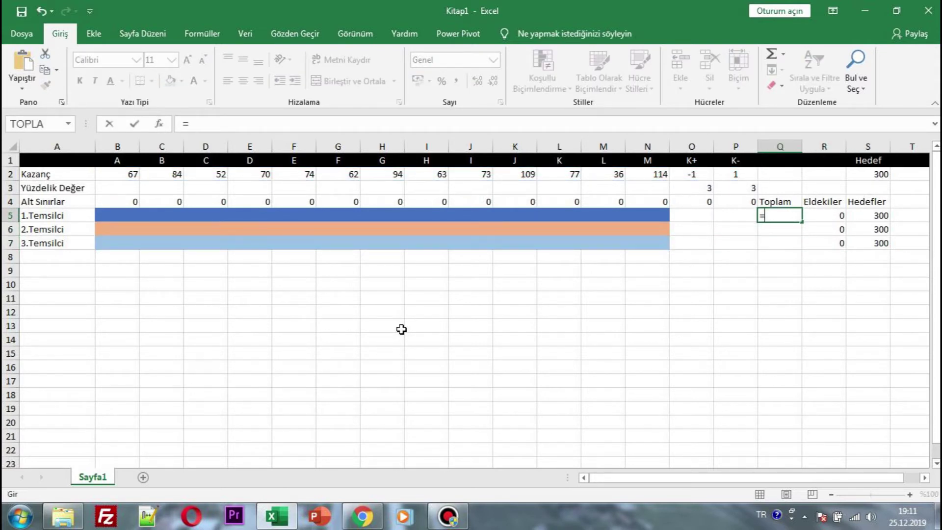
pyautogui.write('TOPLA.ÇARPIM')
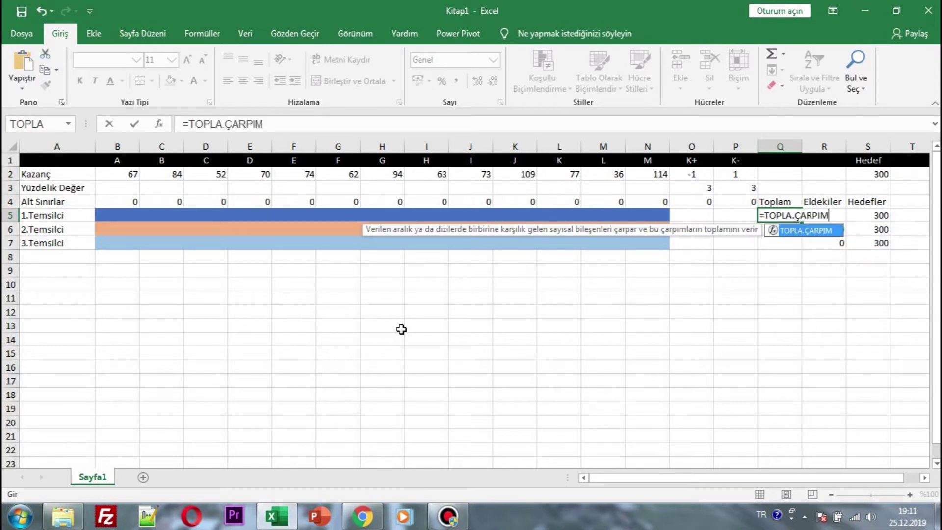
pyautogui.write('(B')
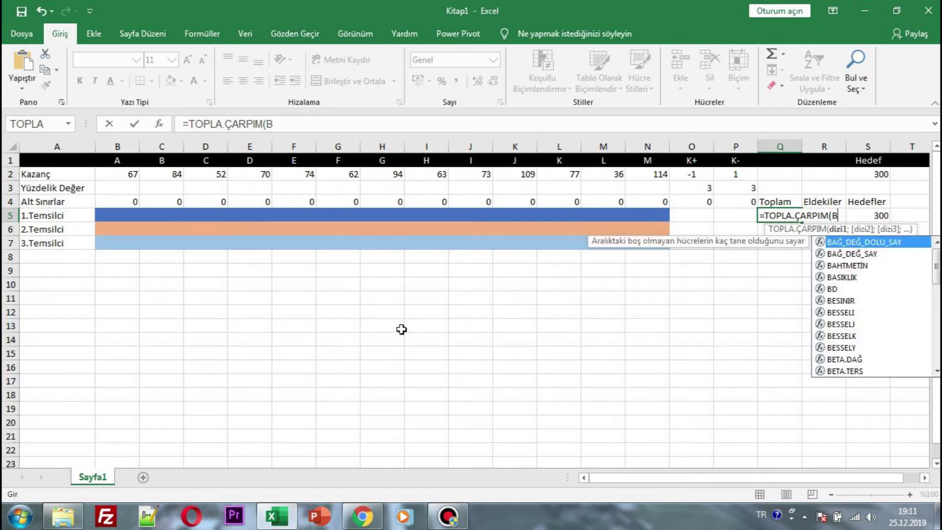
pyautogui.write('2:N2')
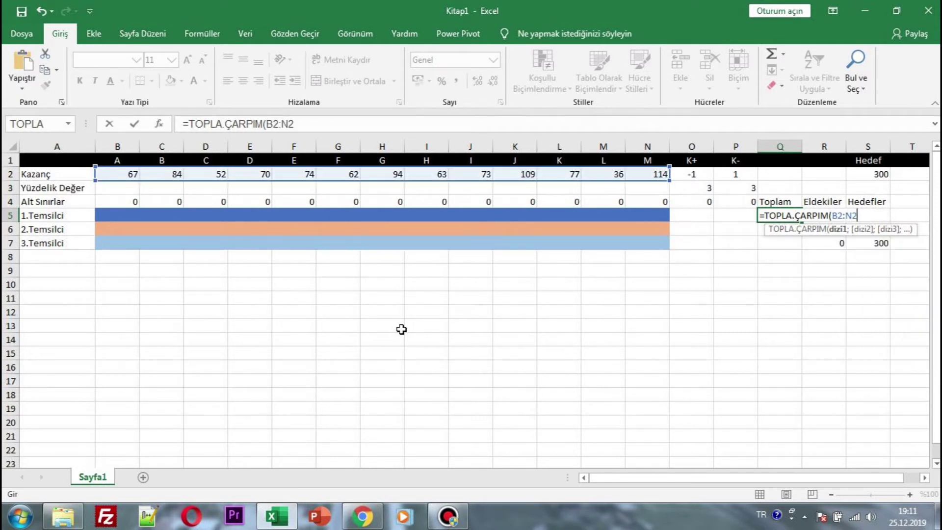
pyautogui.write(')')
pyautogui.hotkey('ctrl', 'Return')
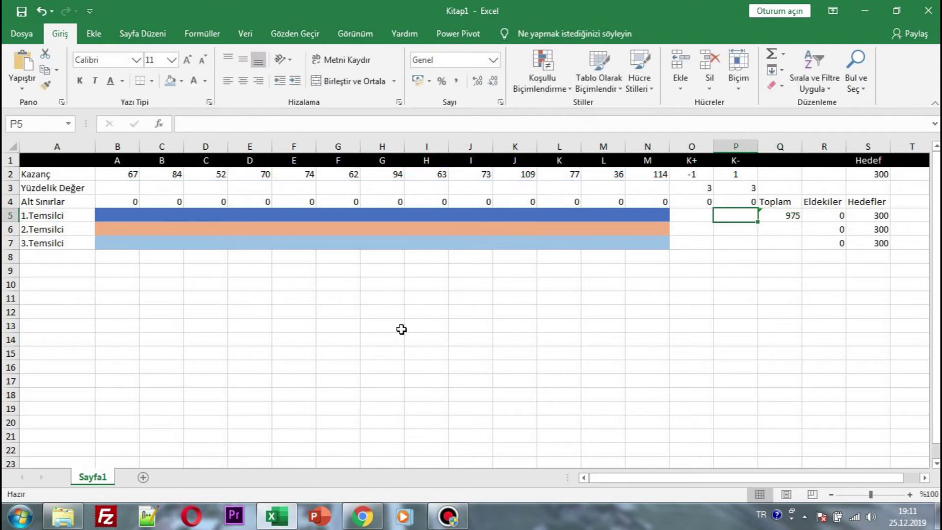
# Step: Add the second range B5:N5 to the formula in Q5, making it =TOPLA.ÇARPIM(B2:N2;B5:N5)
pyautogui.click(294, 126)
pyautogui.write(';')
pyautogui.write('B5:')
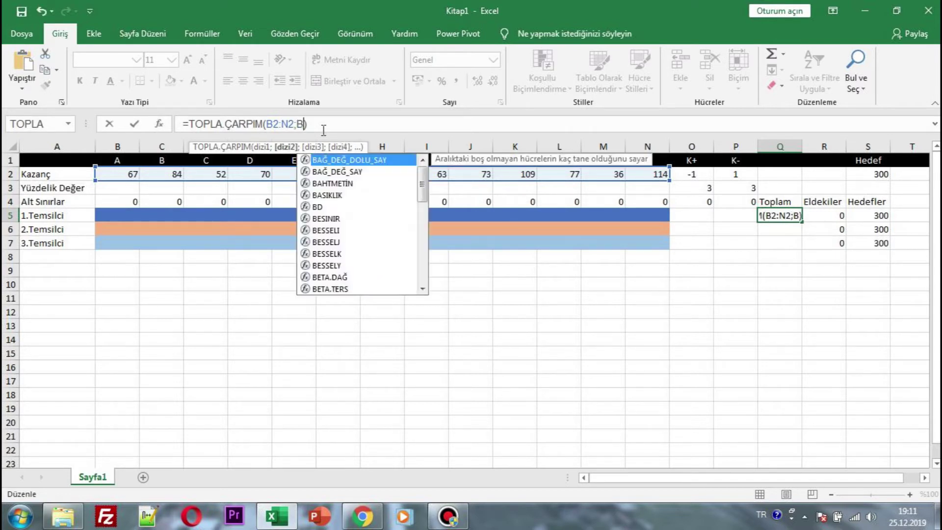
pyautogui.write('N5')
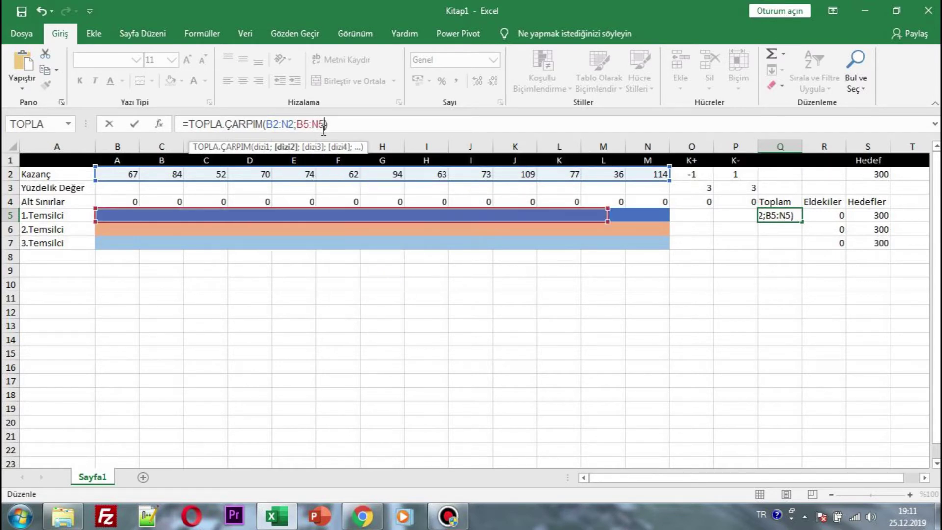
pyautogui.press('Return')
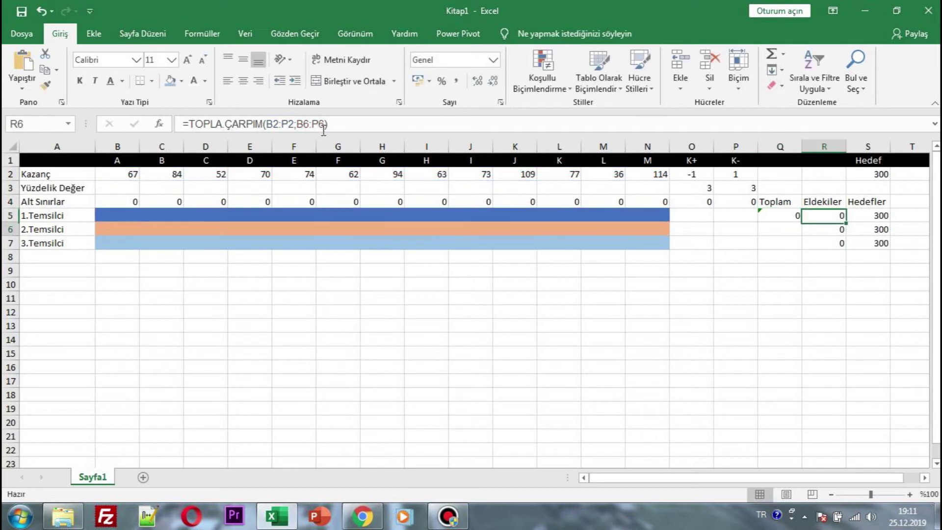
# Step: Enter the formula =TOPLA.ÇARPIM(B2:N2;B6:N6) in cell Q6 for the second representative's Toplam value
pyautogui.write('=TOP')
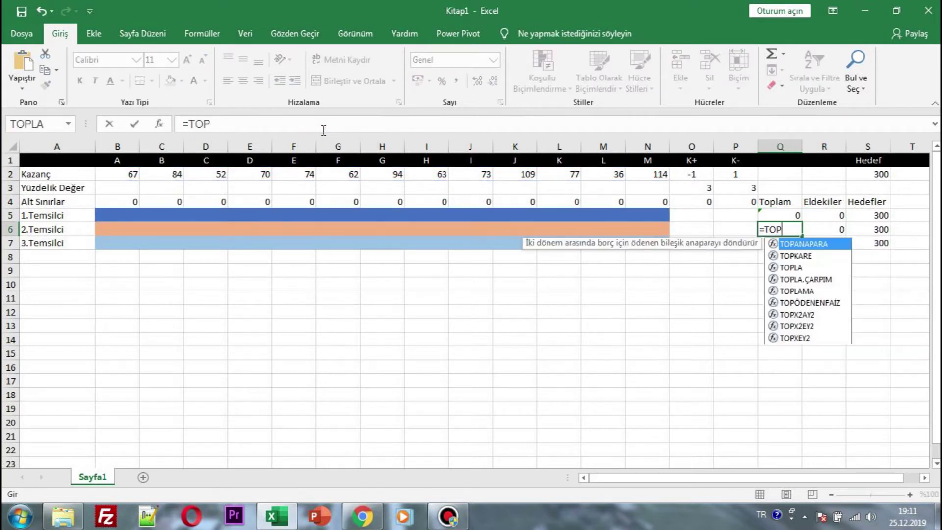
pyautogui.write('LA.Ç')
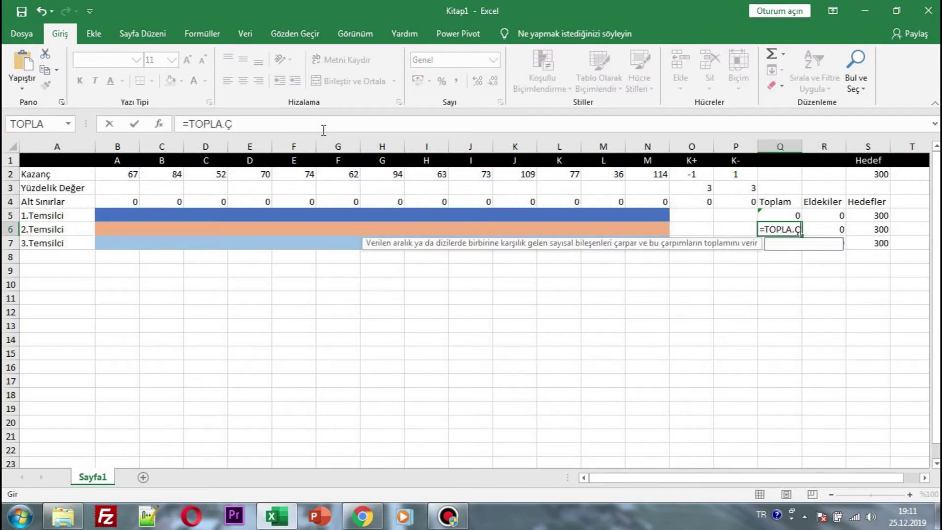
pyautogui.write('ARPIM(B2:N2;B6')
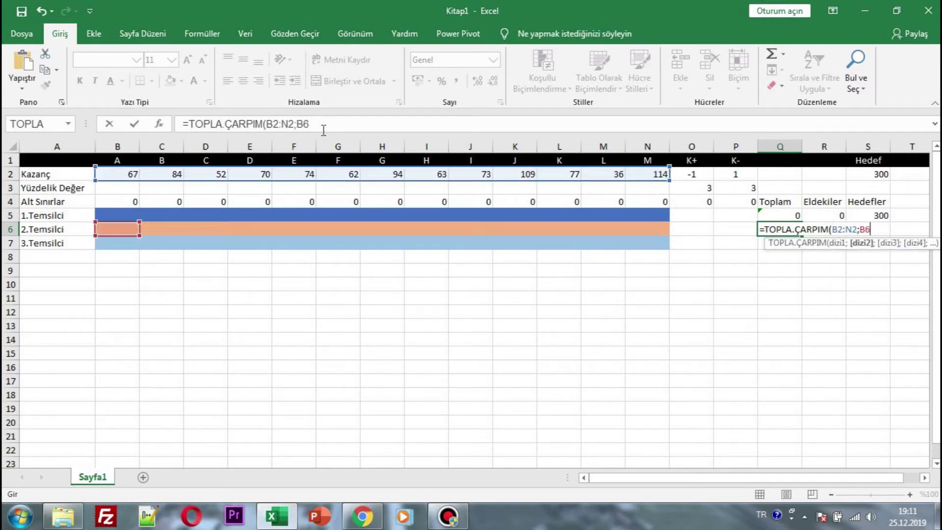
pyautogui.write(':N6)')
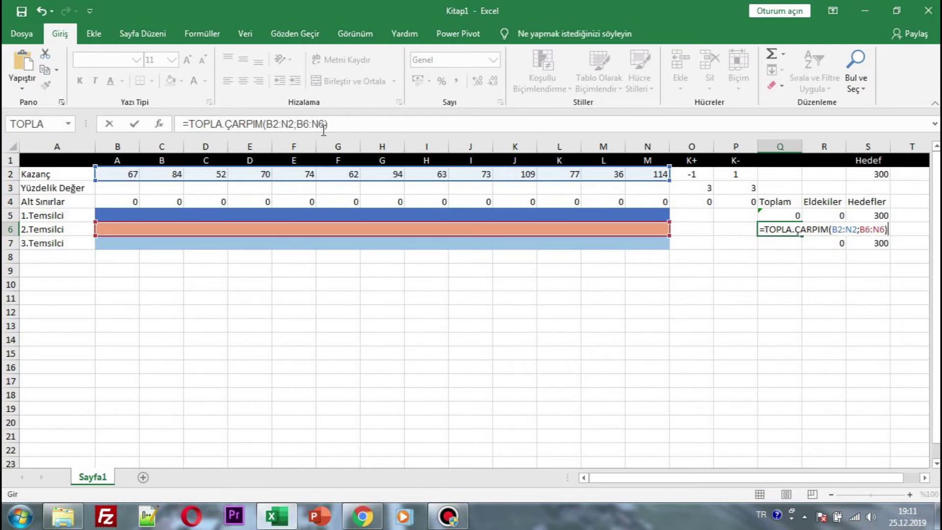
pyautogui.hotkey('ctrl', 'Return')
# Step: Enter the formula =TOPLA.ÇARPIM(B2:N2;B7:N7) in cell Q7 for the third representative's Toplam value
pyautogui.press('Down')
pyautogui.press('Right')
pyautogui.press('Left')
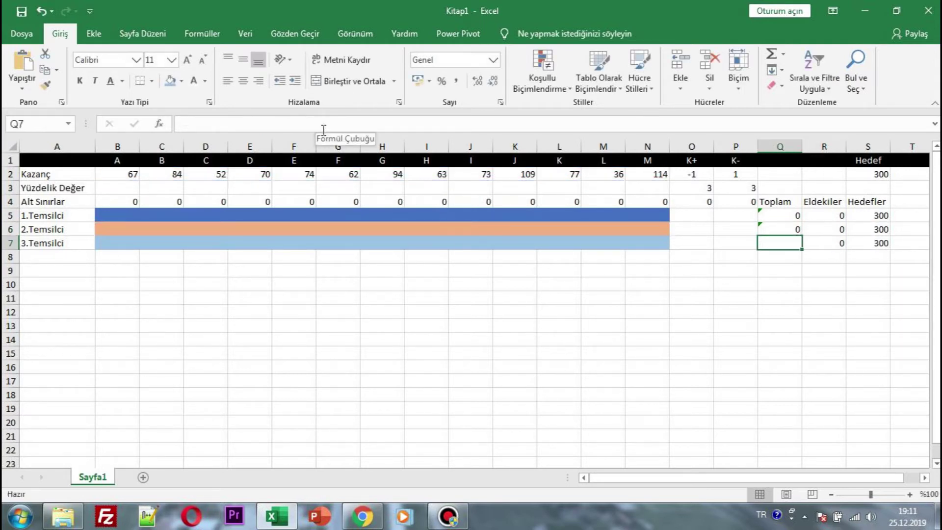
pyautogui.write('=TOPLA.')
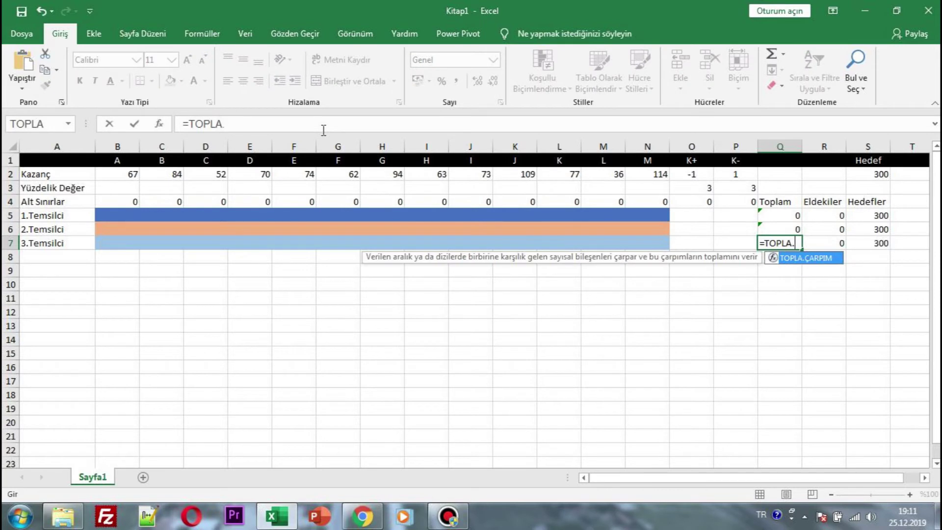
pyautogui.write('ÇARPIM(')
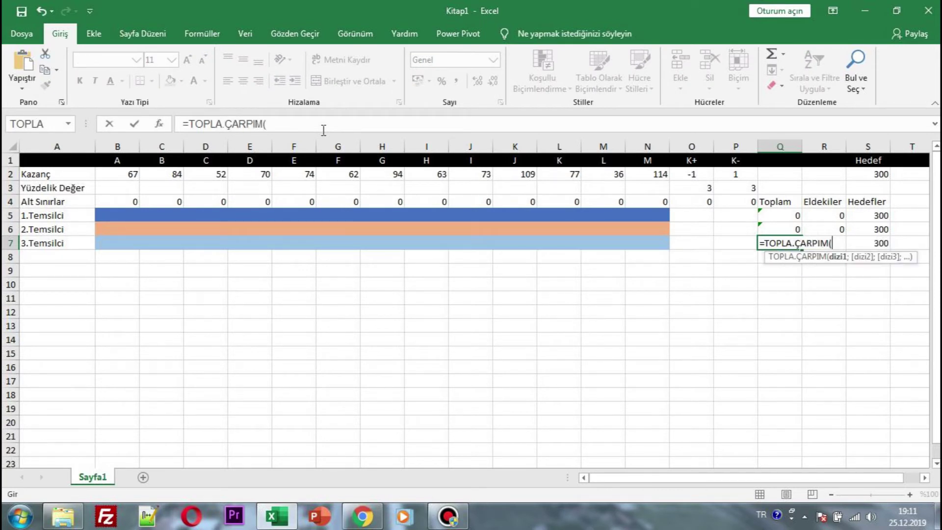
pyautogui.write('B2:N')
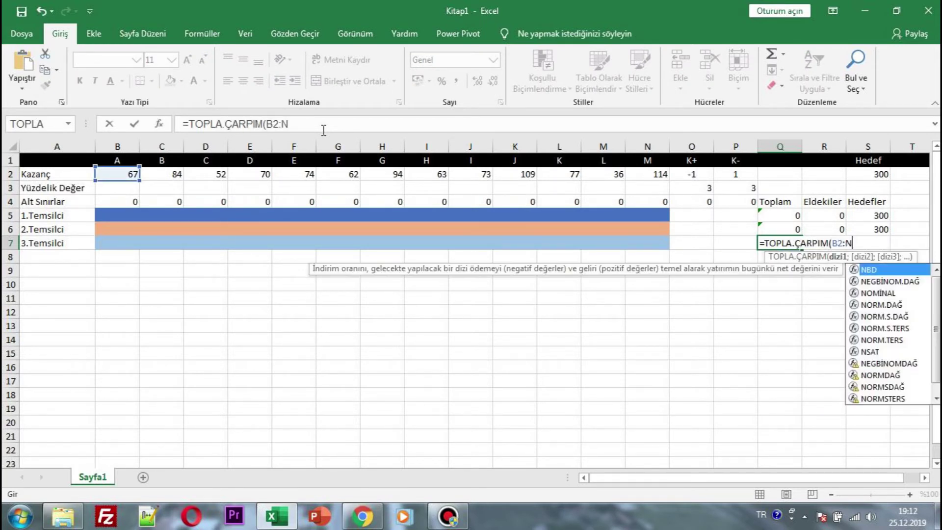
pyautogui.write('2;B')
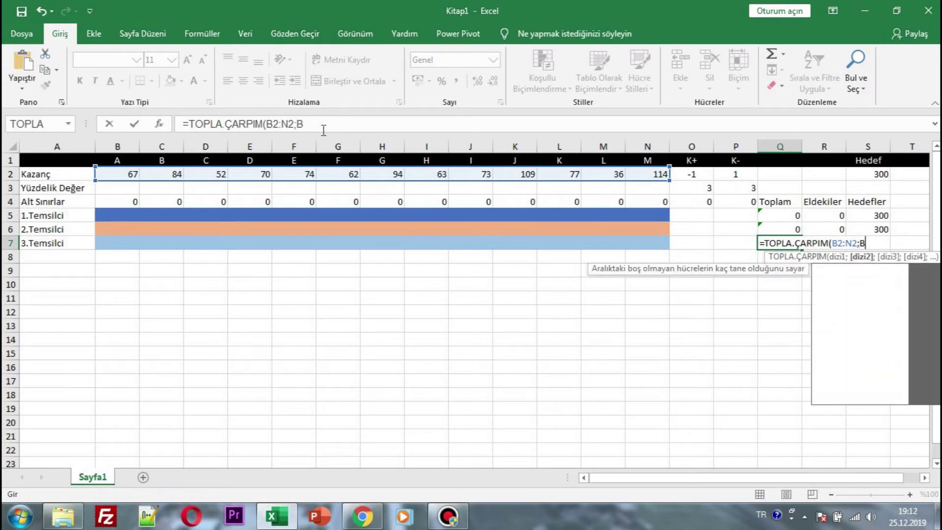
pyautogui.write('7:N7)')
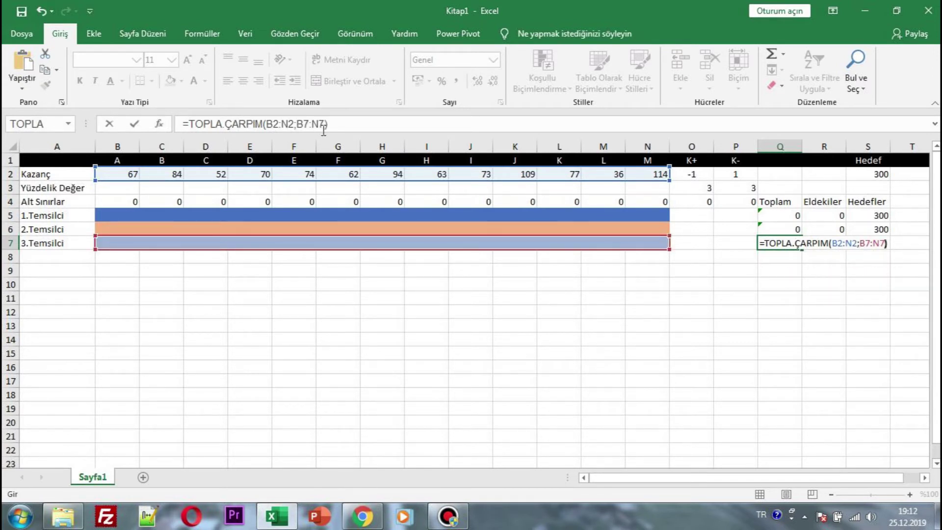
pyautogui.press('Tab')
pyautogui.press('Return')
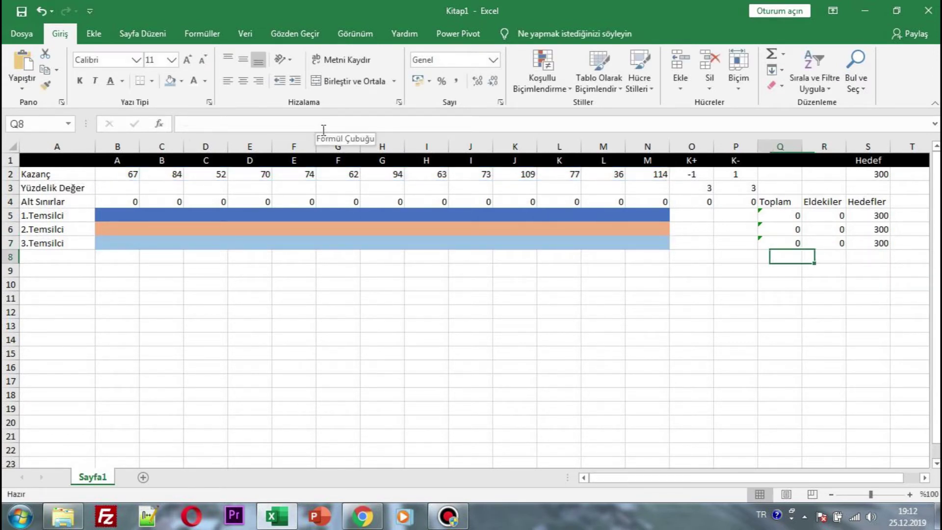
# Step: Enter the row label "Sapma Değerleri" in cell A12 below the representatives' table
pyautogui.press('Left')
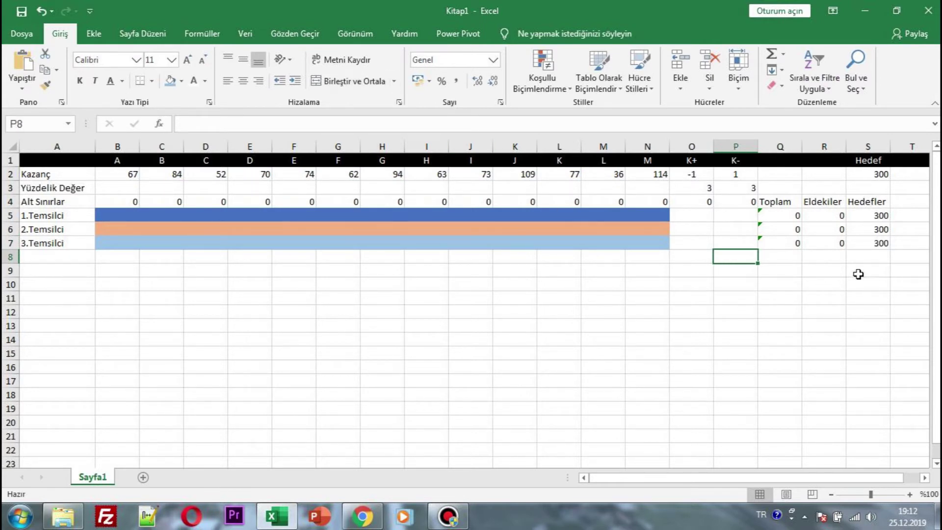
pyautogui.click(62, 270)
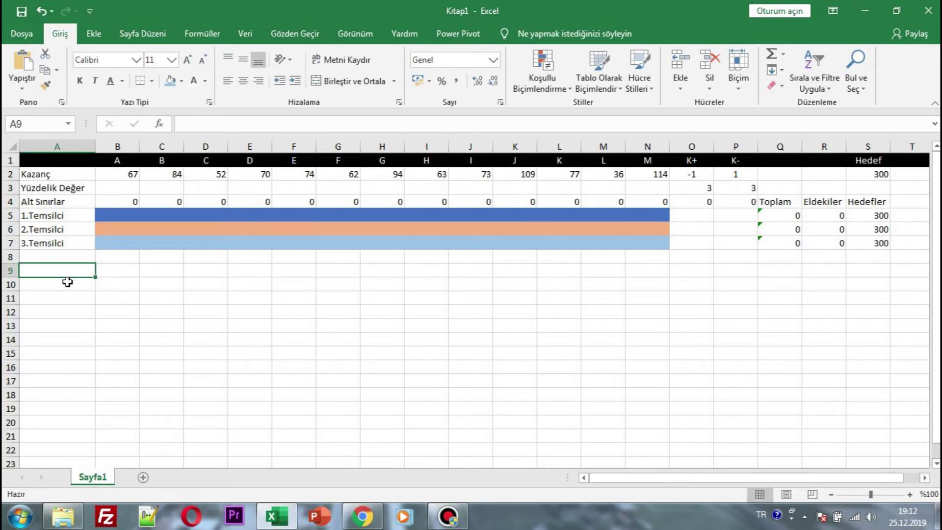
pyautogui.press('Up')
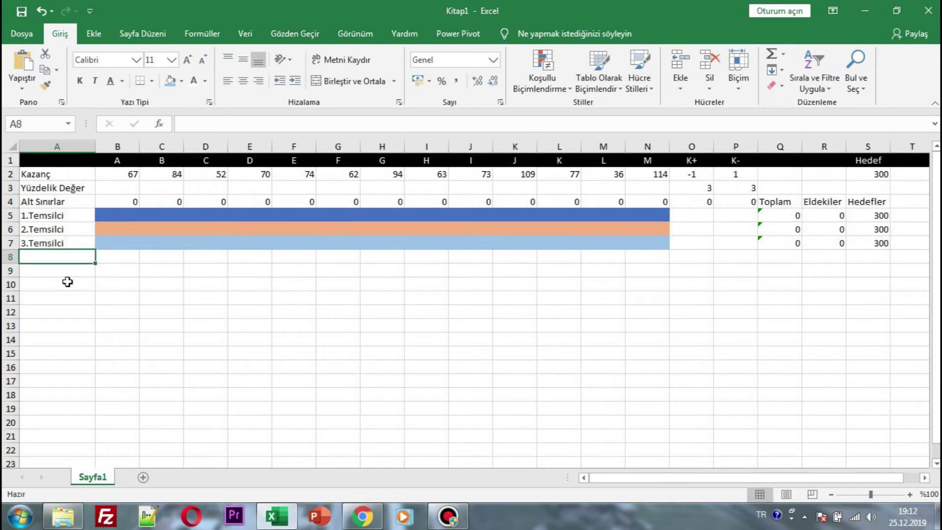
pyautogui.press('Down')
pyautogui.press('Down')
pyautogui.press('Down')
pyautogui.press('Down')
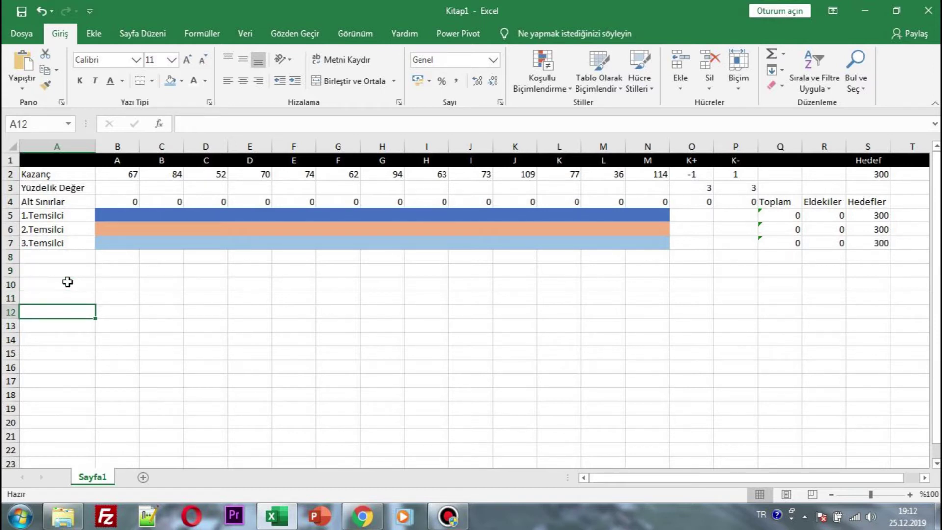
pyautogui.write('S')
pyautogui.press('capslock')
pyautogui.write('apma')
pyautogui.press('Right')
pyautogui.press('Left')
pyautogui.write('S')
pyautogui.press('capslock')
pyautogui.write('apma Değerleri')
# Step: Enter the column headings "1.Temsilci", "2.Temsilci" and "3.Temsilci" in cells B11, C11 and D11
pyautogui.press('Up')
pyautogui.press('Right')
pyautogui.press('capslock')
pyautogui.write('1.T')
pyautogui.press('capslock')
pyautogui.write('emsilci')
pyautogui.press('Right')
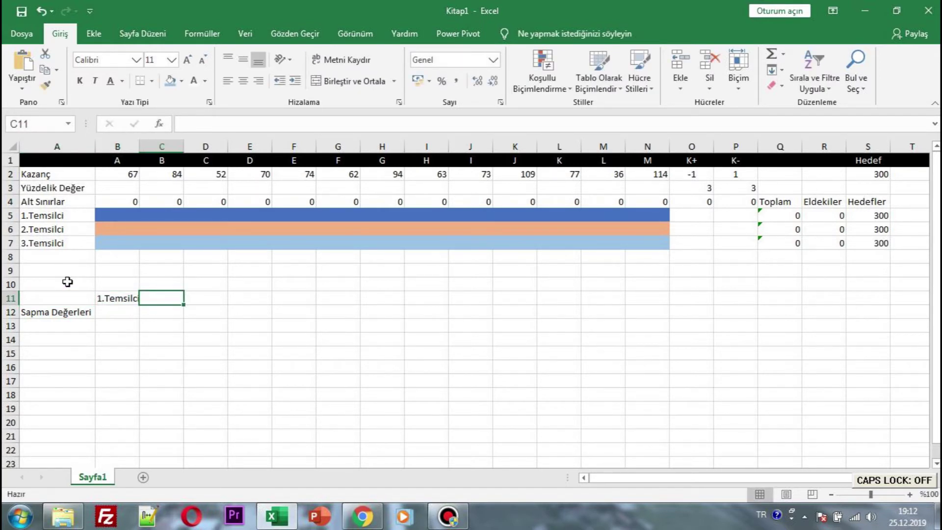
pyautogui.press('capslock')
pyautogui.write('2.T')
pyautogui.press('capslock')
pyautogui.write('emsilci')
pyautogui.press('Right')
pyautogui.press('capslock')
pyautogui.write('3.T')
pyautogui.press('capslock')
pyautogui.write('emsilci')
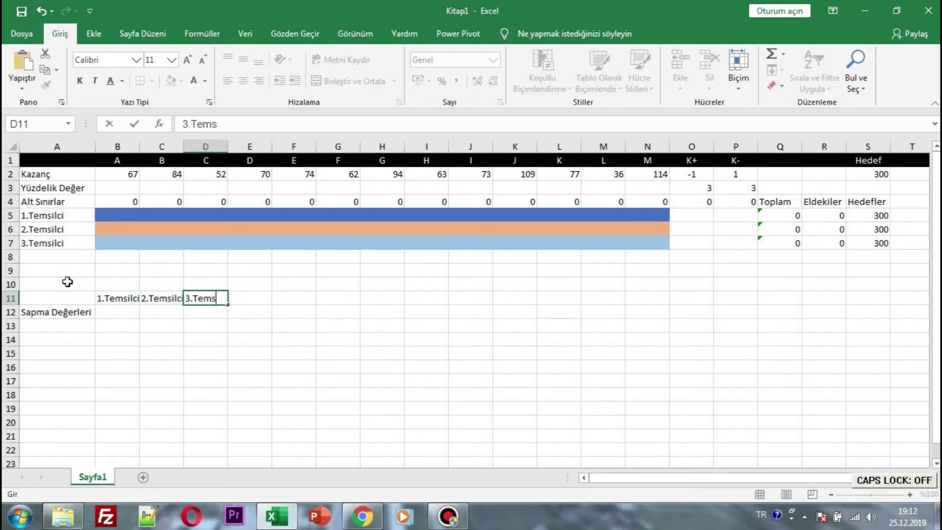
# Step: Add the heading "Toplam" in cell E11, after the three representatives' headings
pyautogui.press('Right')
pyautogui.press('capslock')
pyautogui.write('T')
pyautogui.press('capslock')
pyautogui.write('oplam')
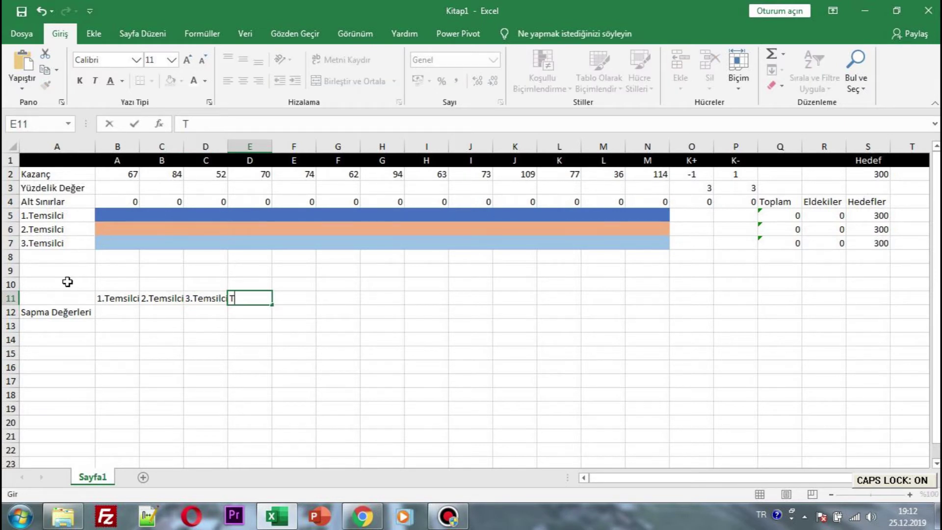
pyautogui.press('Return')
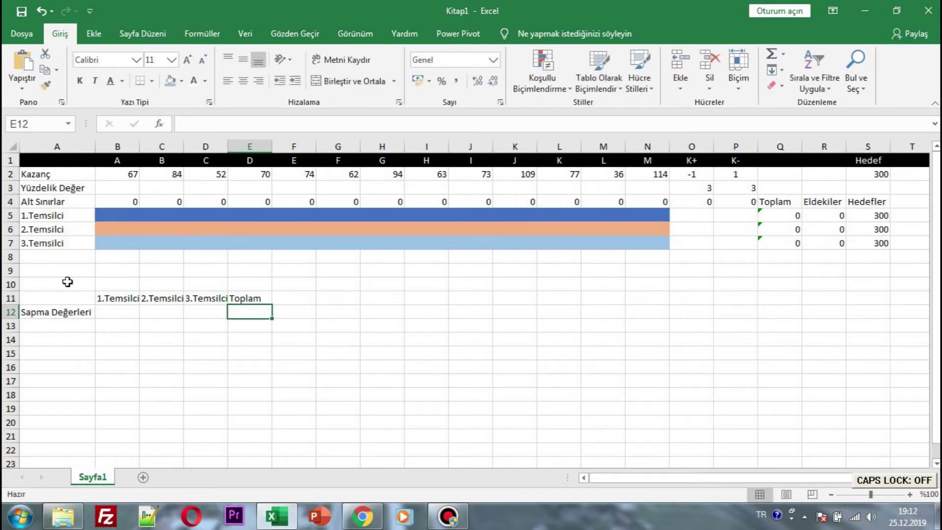
# Step: Enter the formula =TOPLA.ÇARPIM(O3:P3;O5:P5) in cell B12 for the first representative's deviation value
pyautogui.press('Left')
pyautogui.press('Left')
pyautogui.press('Left')
pyautogui.write('=')
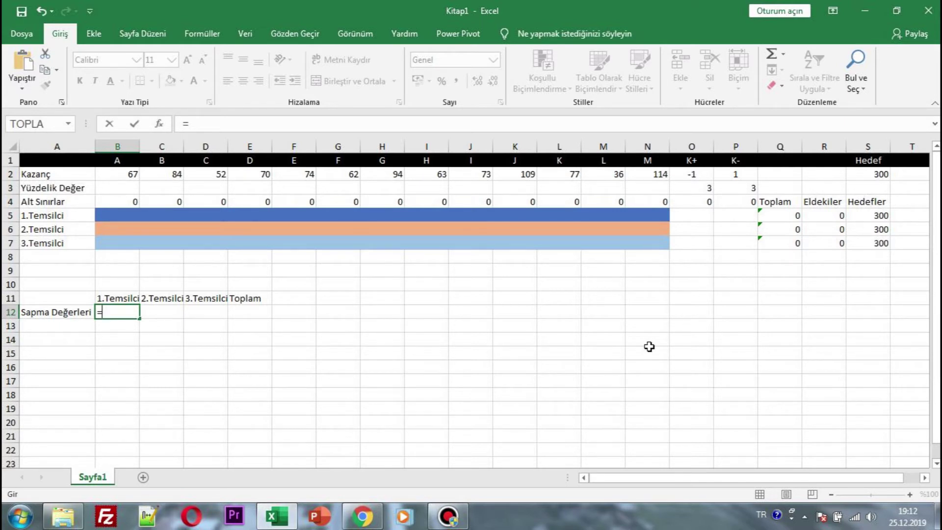
pyautogui.write('t')
pyautogui.press('BackSpace')
pyautogui.press('capslock')
pyautogui.write('TOPLA.Ç')
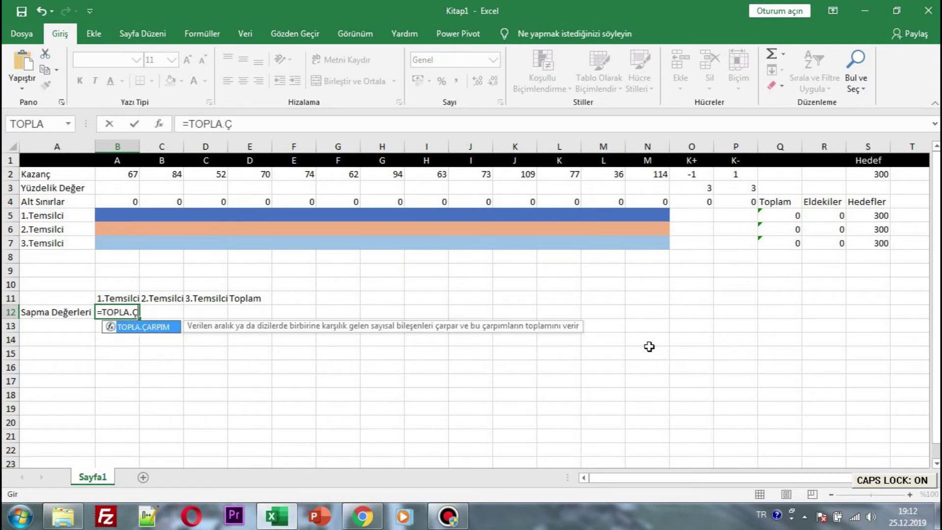
pyautogui.write('ARPIM(')
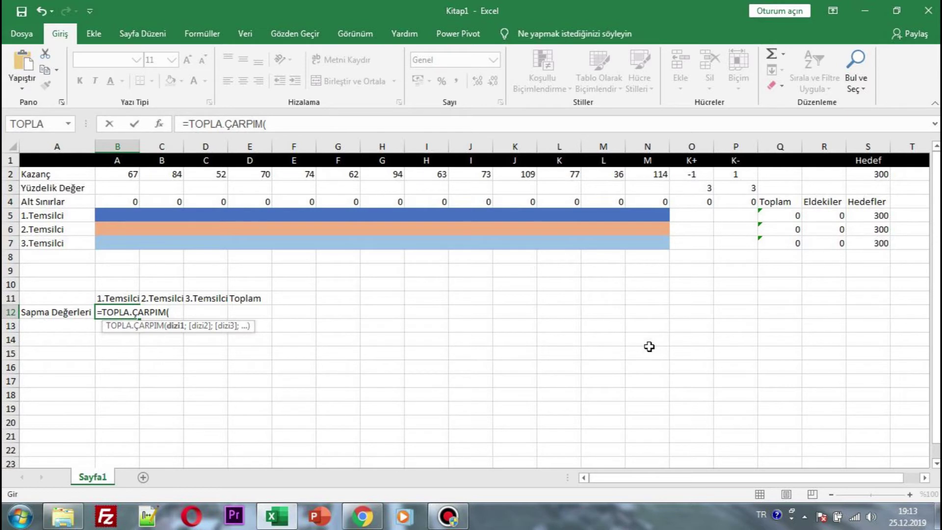
pyautogui.write('O3:P')
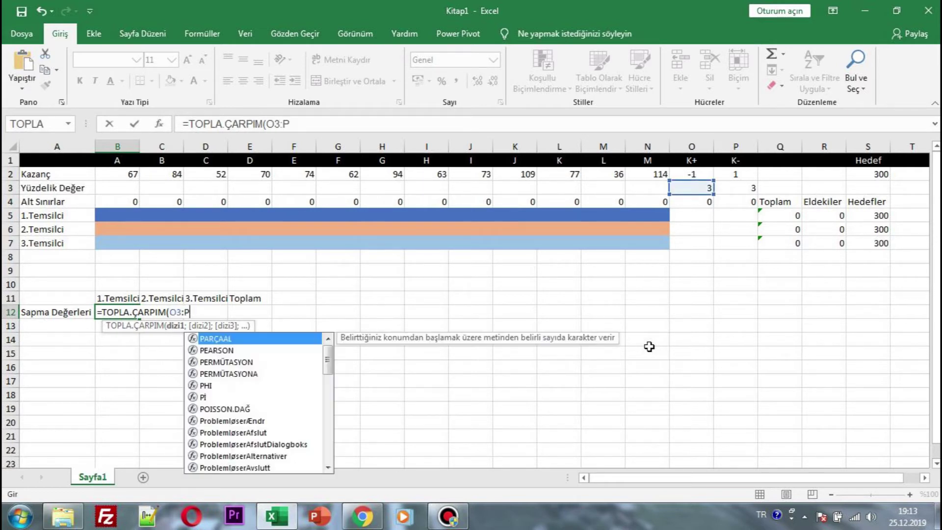
pyautogui.write('3;')
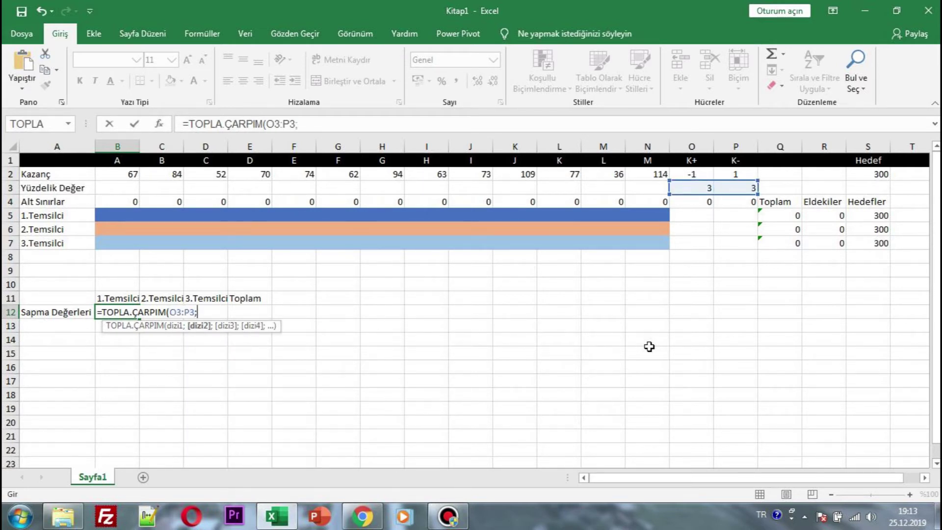
pyautogui.write('O5')
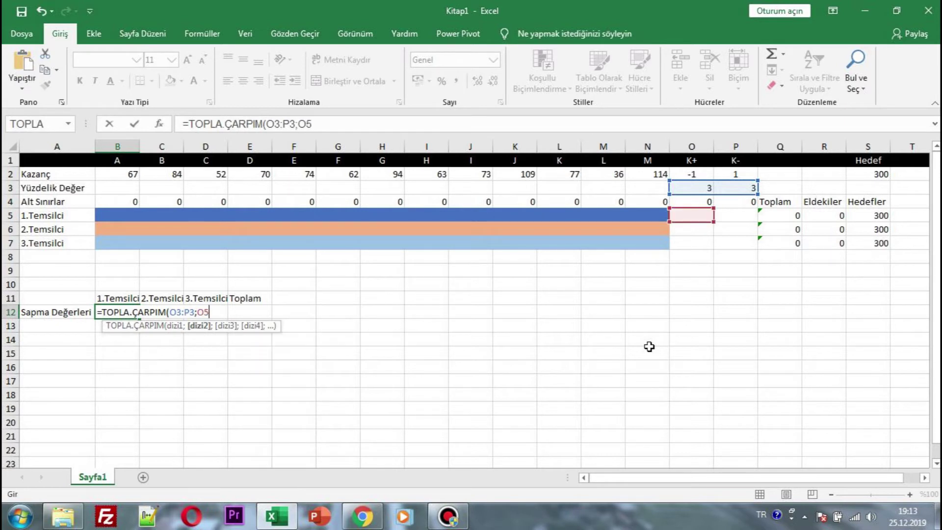
pyautogui.write(':P5')
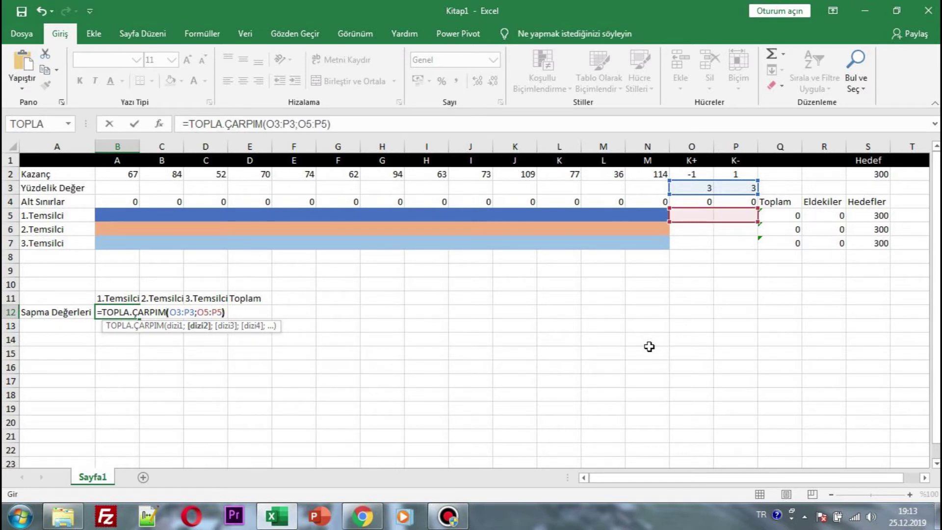
pyautogui.write(')')
pyautogui.press('Tab')
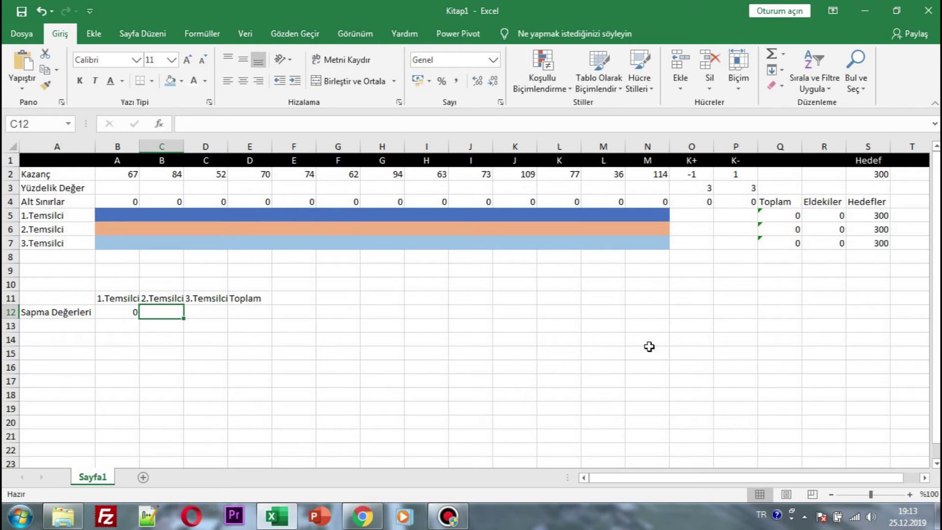
# Step: Enter the formula =TOPLA.ÇARPIM(O3:P3;O6:P6) in cell C12 for the second representative's deviation value
pyautogui.write('=')
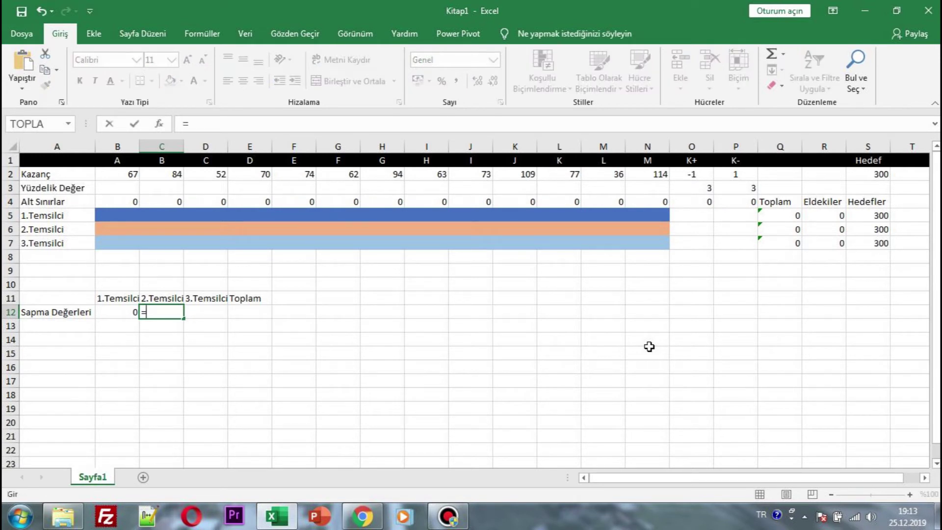
pyautogui.write('TOPLA.')
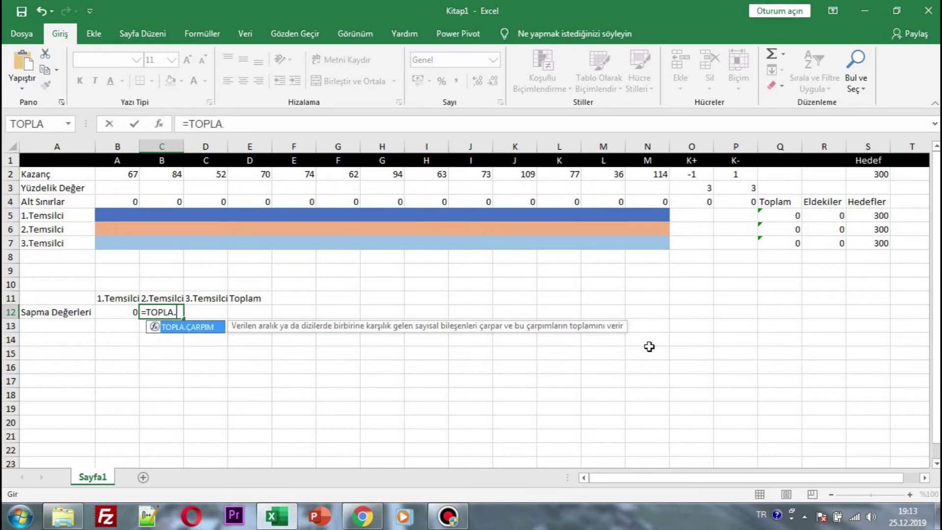
pyautogui.write('ÇARPIM(')
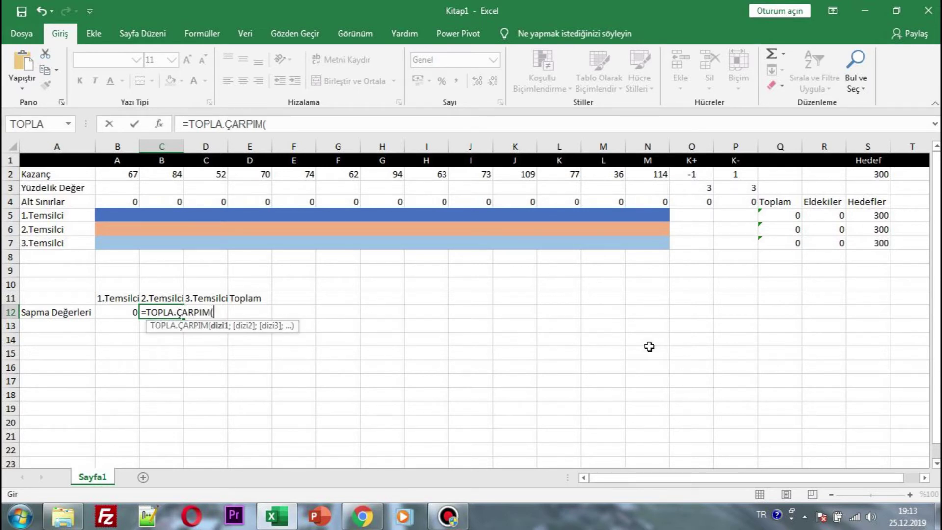
pyautogui.write('O3:P')
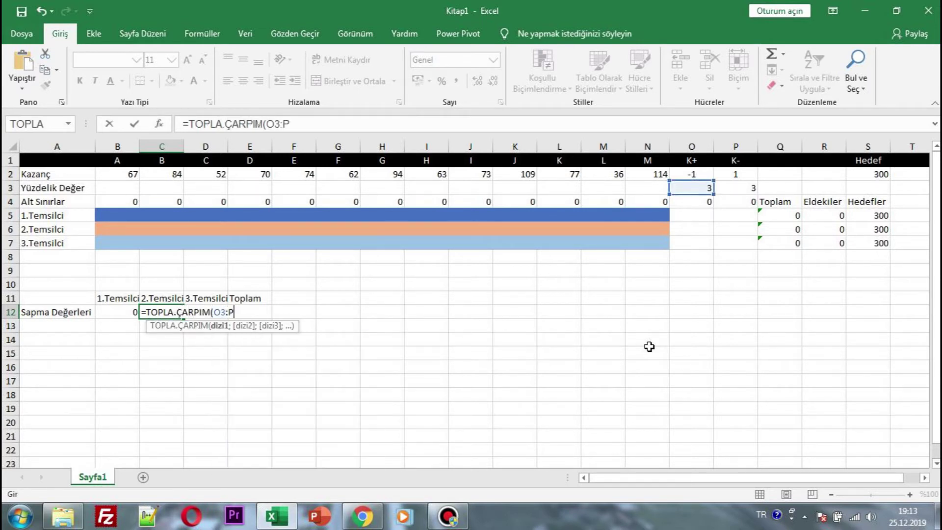
pyautogui.write('3;O')
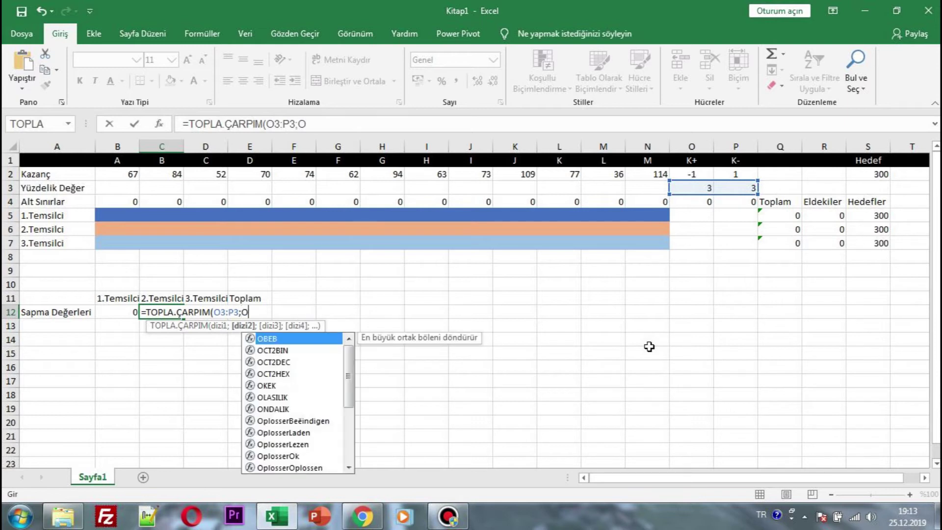
pyautogui.write('6:P6)')
pyautogui.press('Tab')
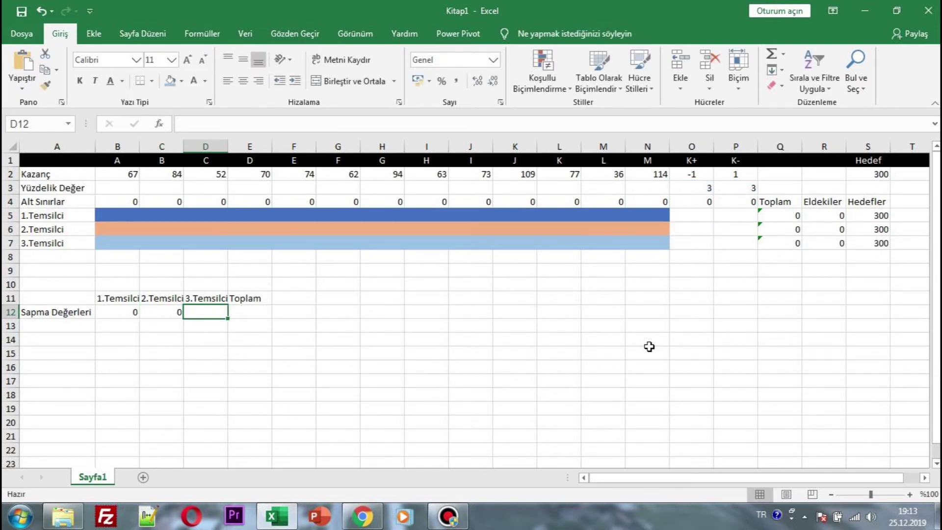
# Step: Enter the formula =TOPLA.ÇARPIM(O3:P3;O7:P7) in cell D12 for the third representative's deviation value
pyautogui.write('=TOPLA.Ö')
pyautogui.press('BackSpace')
pyautogui.write('ÇARPIM(')
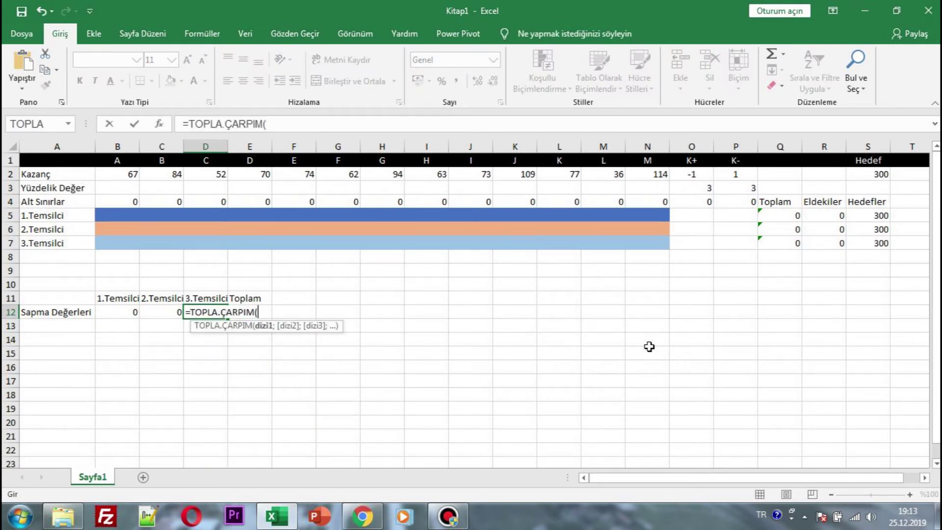
pyautogui.write('O3:P3')
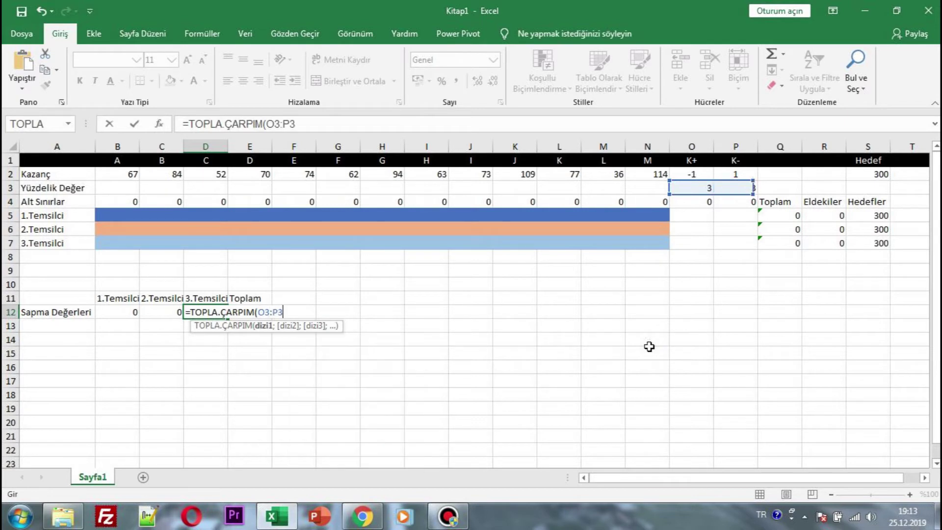
pyautogui.write(';O7:P7')
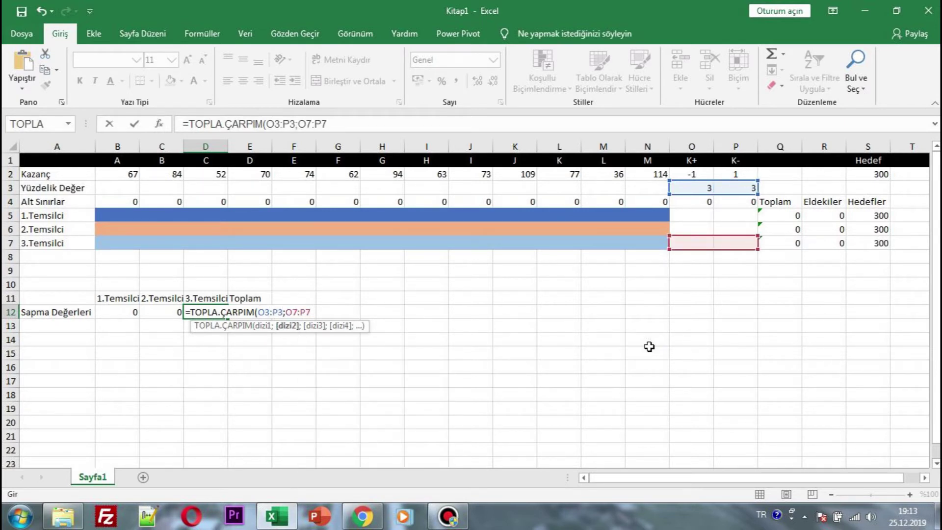
pyautogui.write(')')
pyautogui.press('Tab')
# Step: Total the three deviation values in cell E12 with the formula =TOPLA(B12:D12)
pyautogui.write('=TOPLA(')
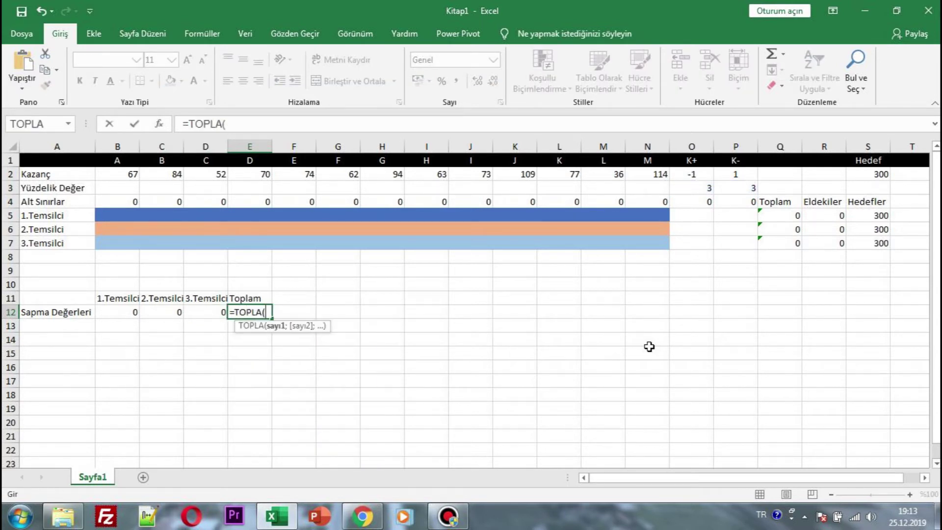
pyautogui.write('B12')
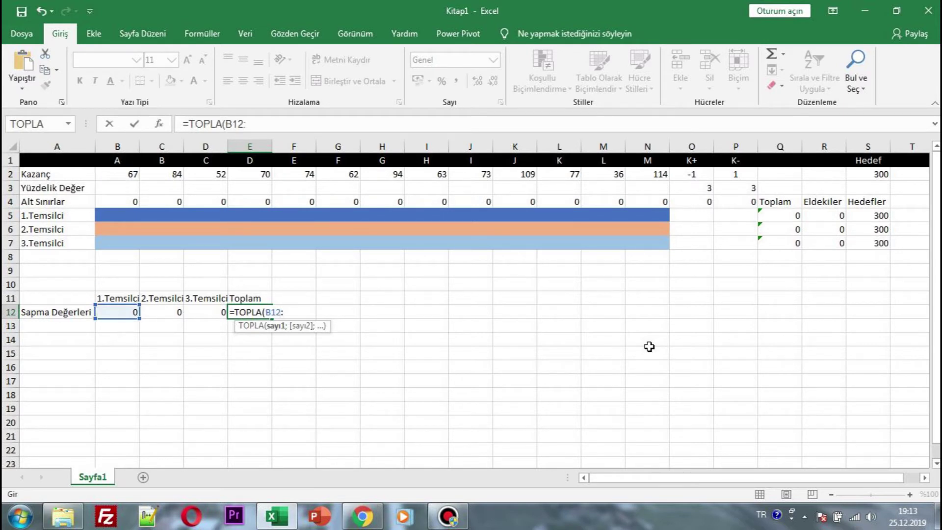
pyautogui.write(':D1')
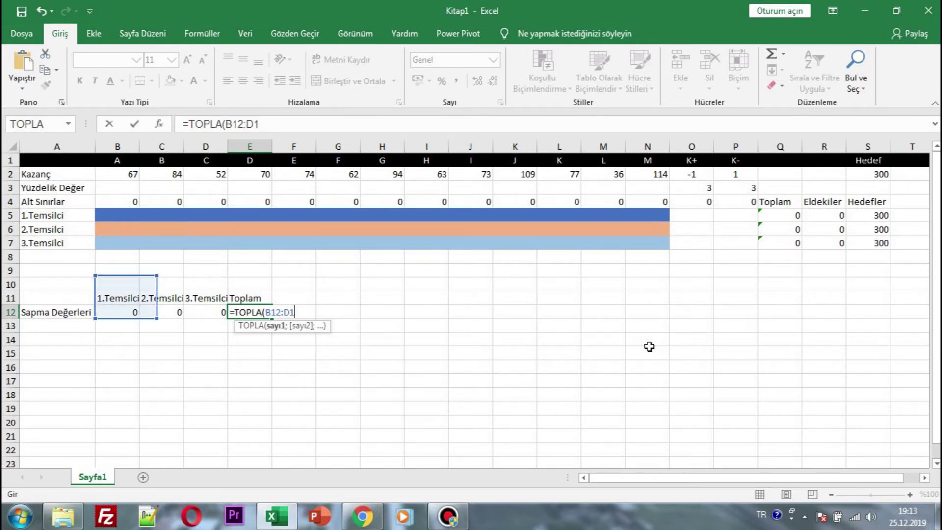
pyautogui.write('2)')
pyautogui.press('Tab')
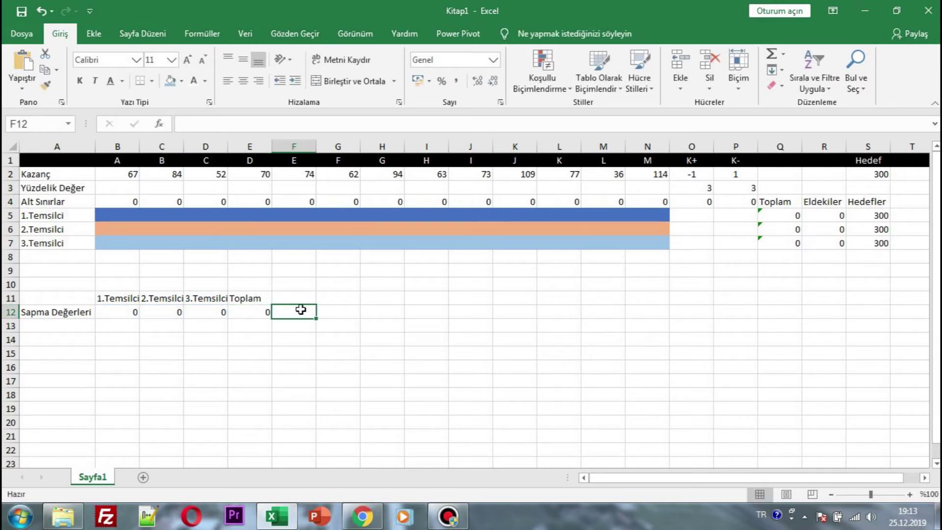
pyautogui.click(267, 312)
# Step: Enter the row label "Alt Sınırlar" in cell A13 under Sapma Değerleri
pyautogui.click(65, 326)
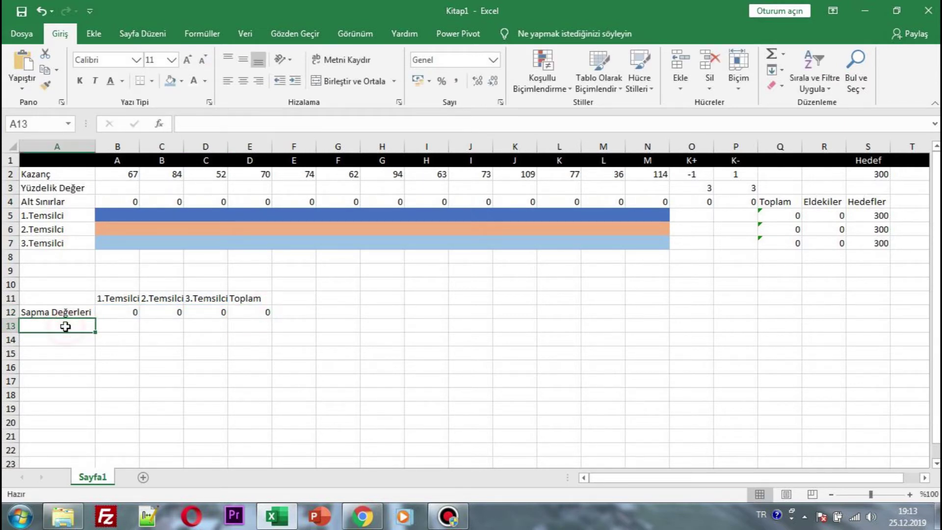
pyautogui.write('Alt ')
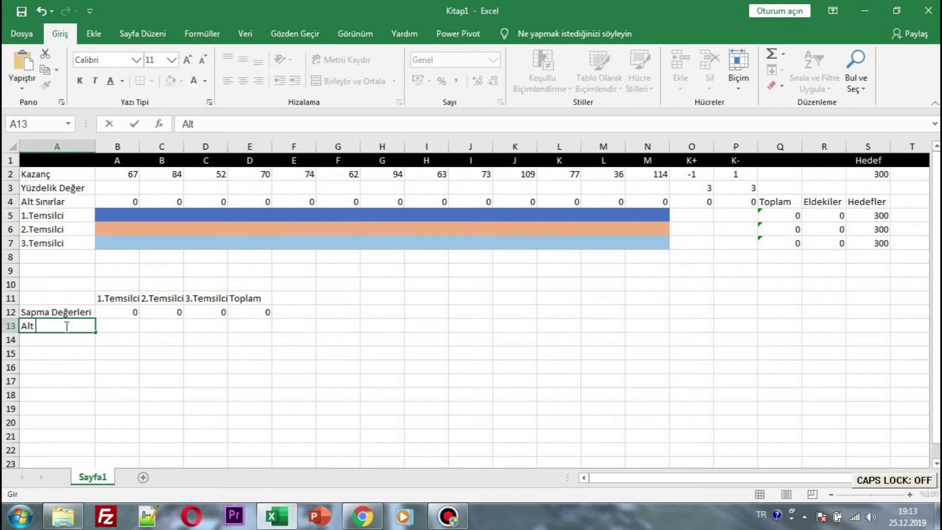
pyautogui.write('Sınırlar')
pyautogui.press('Tab')
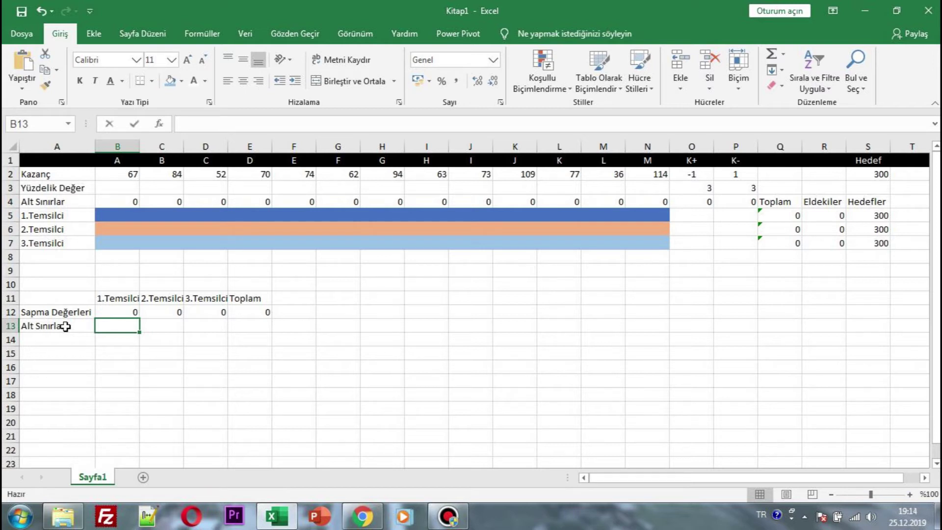
# Step: Enter a lower limit of 3 for each of the three representatives in cells B13 to D13
pyautogui.write('3')
pyautogui.press('Tab')
pyautogui.write('3')
pyautogui.press('Tab')
pyautogui.write('3')
pyautogui.press('Tab')
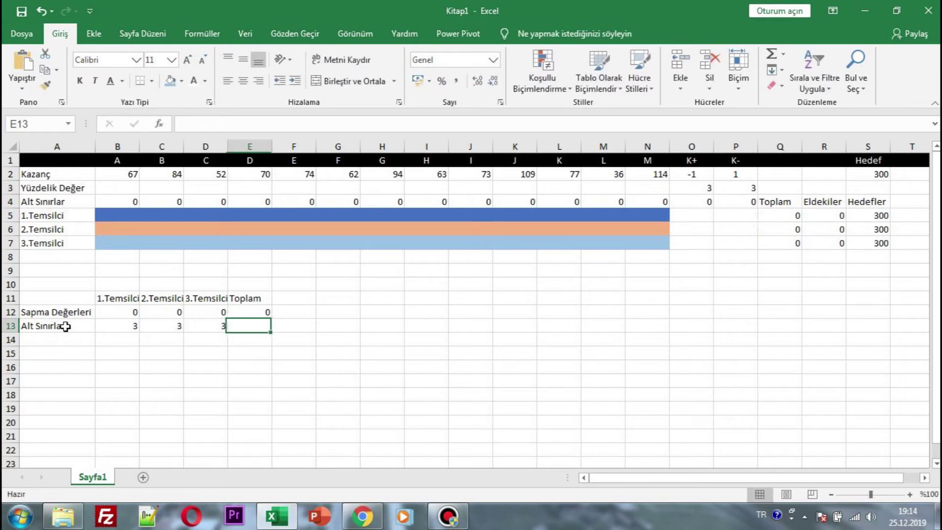
# Step: Enter the row label "Müşteri Adedi" in cell A14 under Alt Sınırlar
pyautogui.press('Down')
pyautogui.press('Left')
pyautogui.press('Left')
pyautogui.press('Left')
pyautogui.press('Left')
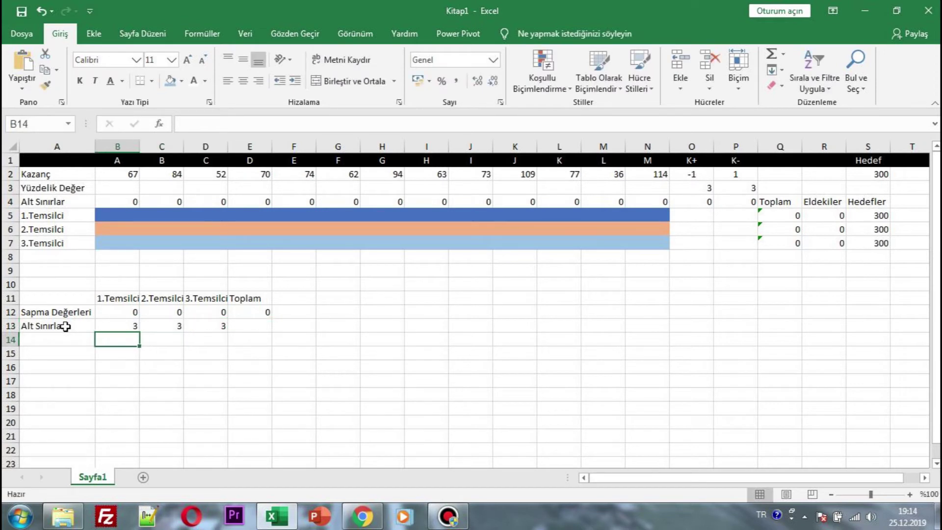
pyautogui.press('capslock')
pyautogui.write('Müşteri')
pyautogui.press('capslock')
pyautogui.write('A')
pyautogui.press('capslock')
pyautogui.write('dedi')
pyautogui.press('Tab')
# Step: Count the first representative's customers in cell B14 with the formula =TOPLA(B5:N5)
pyautogui.write('=')
pyautogui.press('capslock')
pyautogui.write('TOPLA')
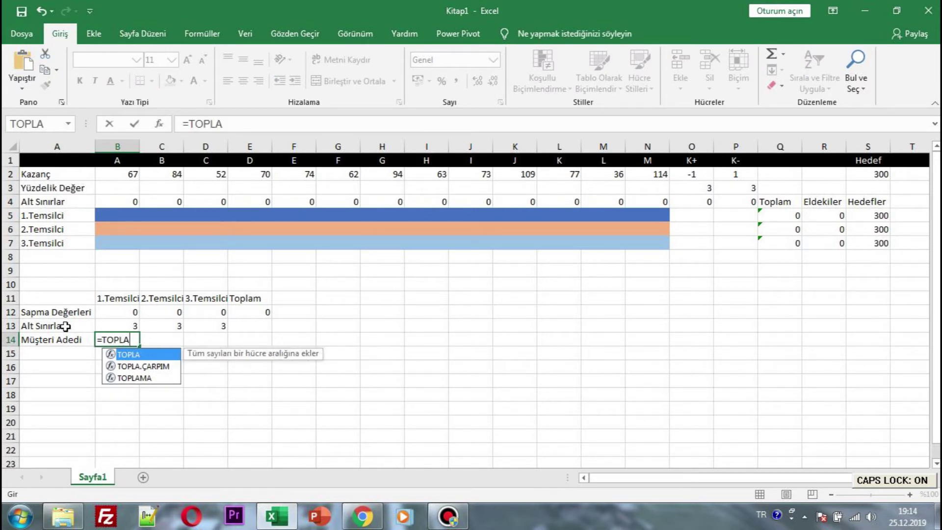
pyautogui.write('(')
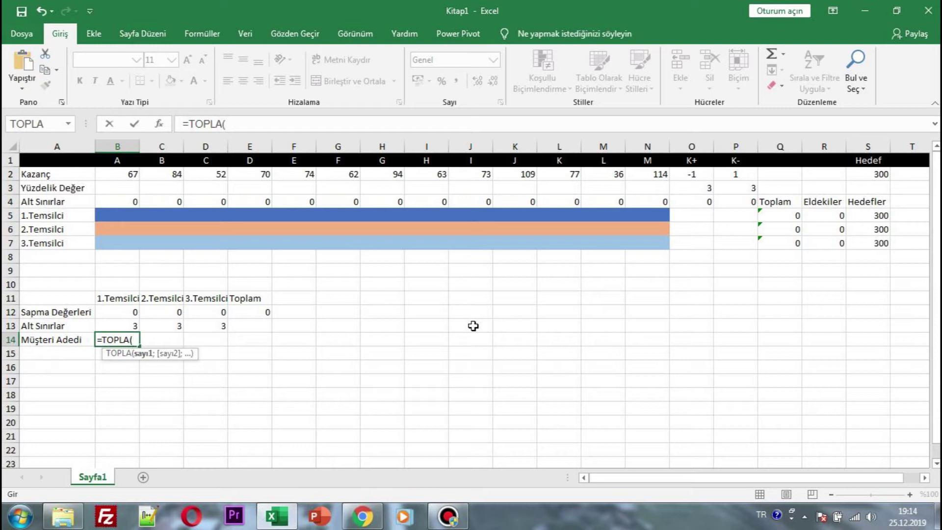
pyautogui.write('B')
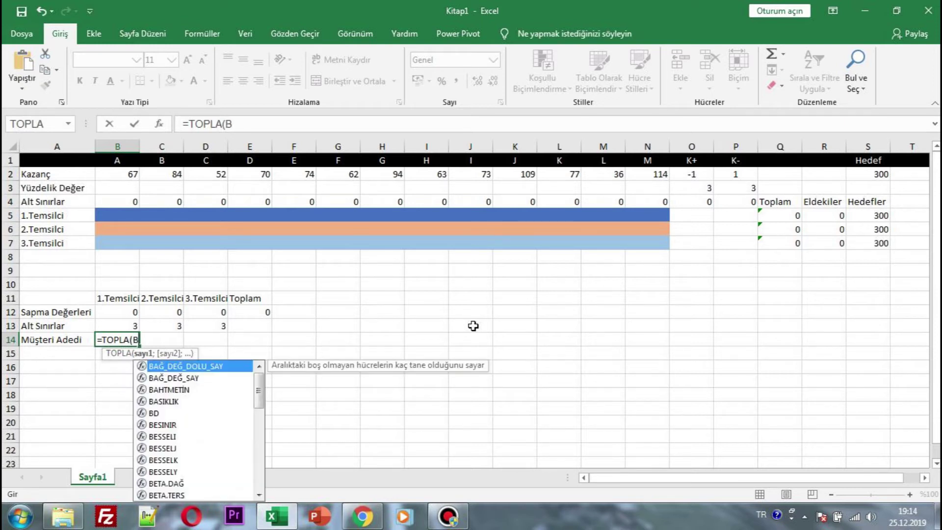
pyautogui.write('5:N5)')
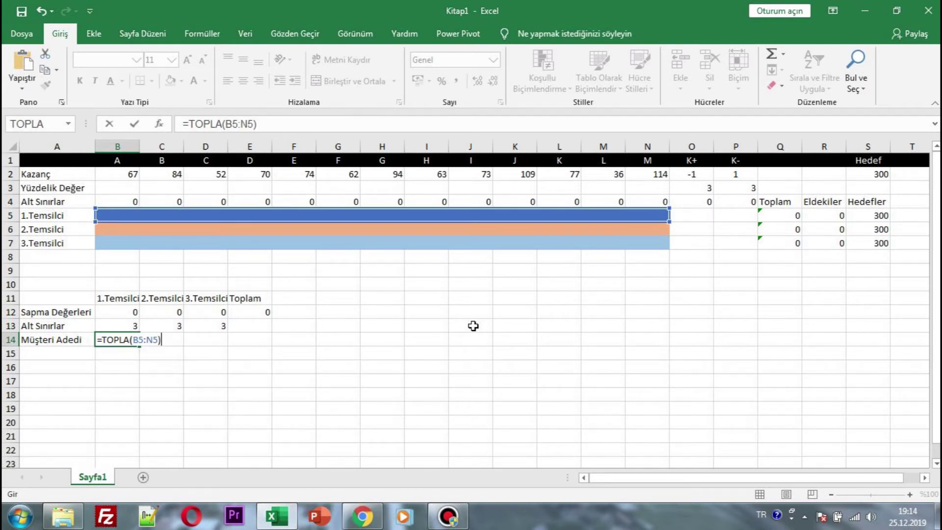
pyautogui.press('Tab')
# Step: Count the second representative's customers in cell C14 with the formula =TOPLA(B6:N6)
pyautogui.write('=T')
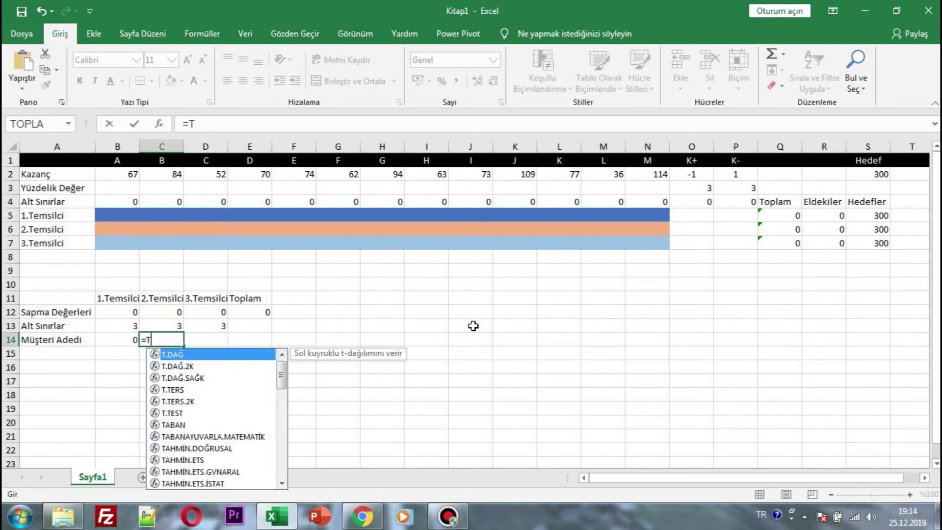
pyautogui.write('OPLA(B6:N6)')
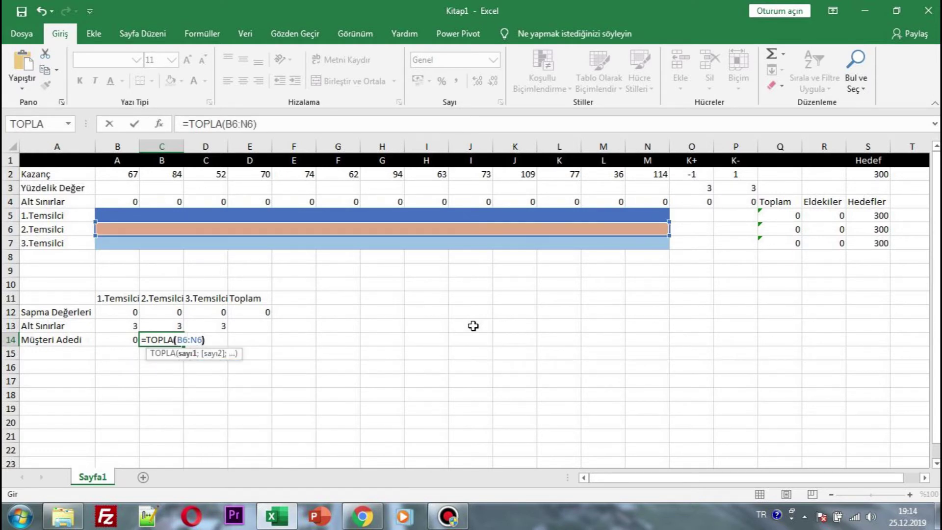
pyautogui.press('Tab')
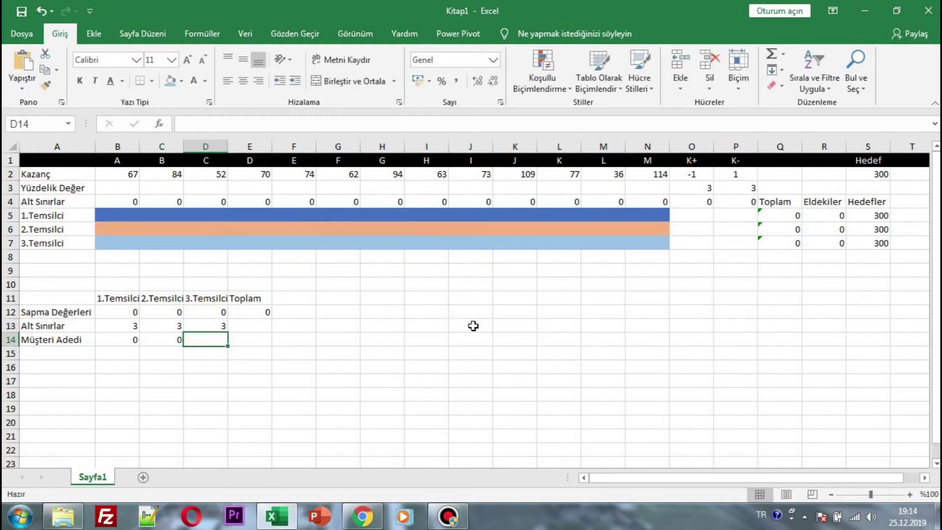
# Step: Enter a TOPLA formula in cell D14 over the third representative's client cells in row 7
pyautogui.write('=TOPLA(')
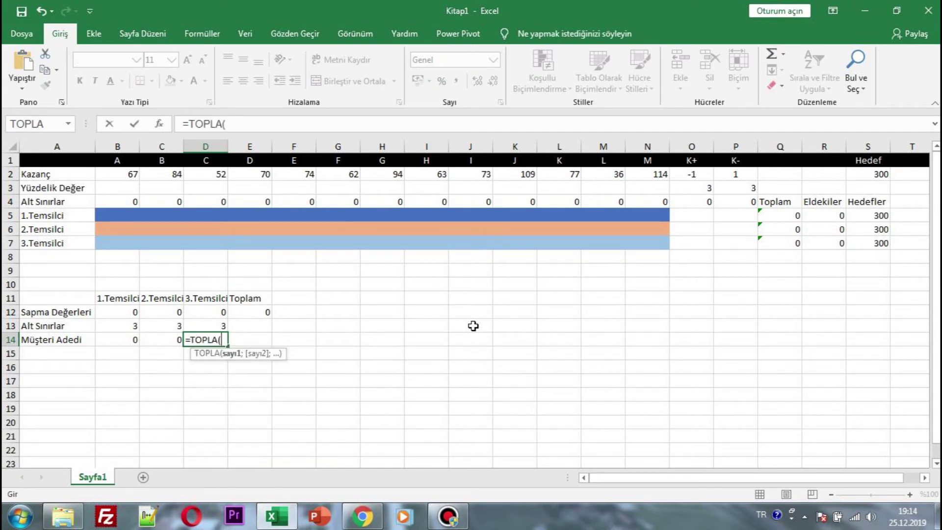
pyautogui.write('B7:çN')
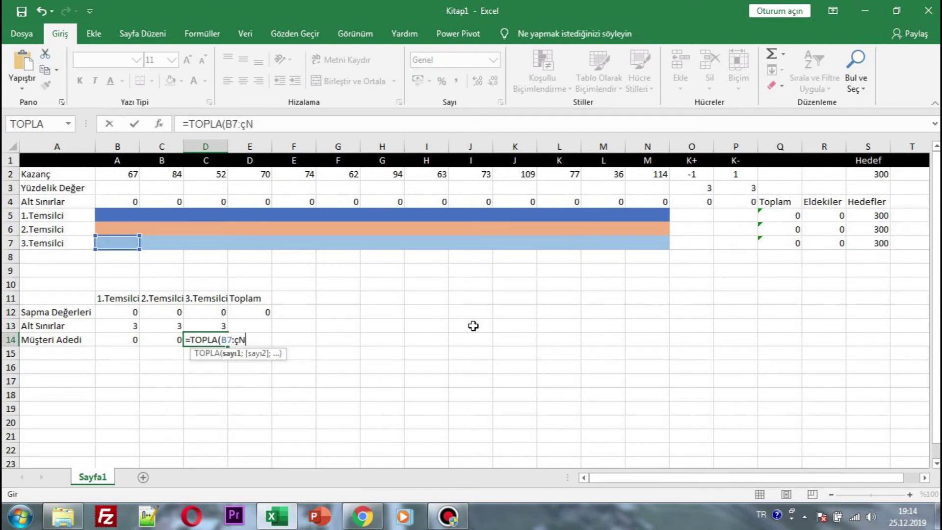
pyautogui.write('7')
pyautogui.press('Left')
pyautogui.press('Left')
pyautogui.press('Left')
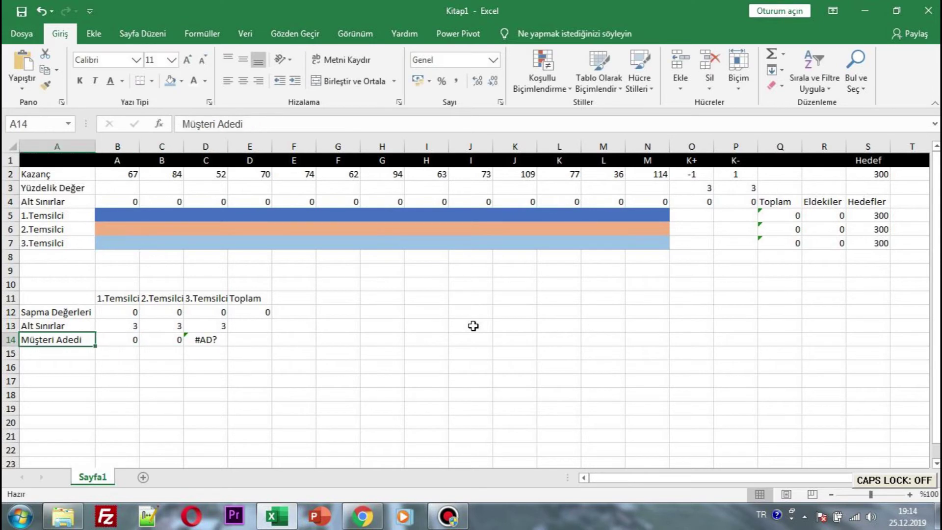
pyautogui.press('Right')
# Step: Correct the mistyped range in cell D14 so the formula reads =TOPLA(B7:N7)
pyautogui.click(193, 337)
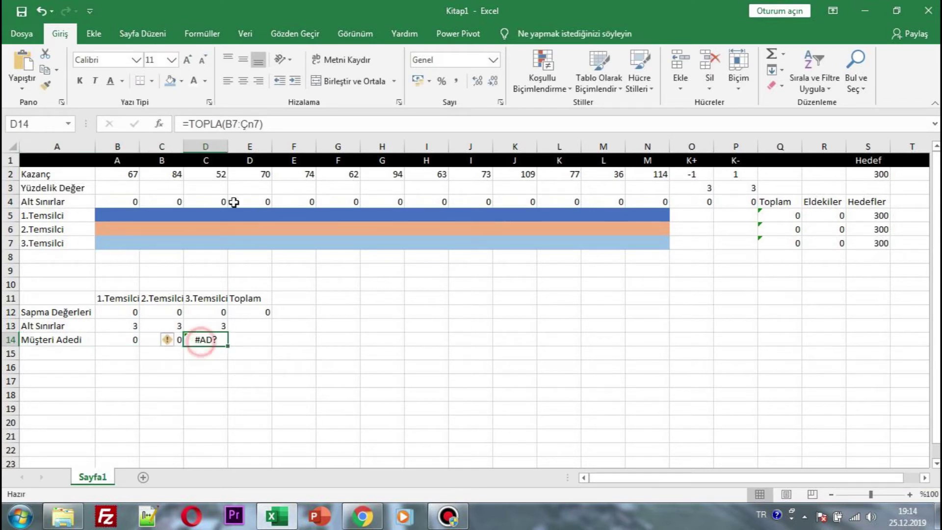
pyautogui.click(251, 126)
pyautogui.press('BackSpace')
pyautogui.press('capslock')
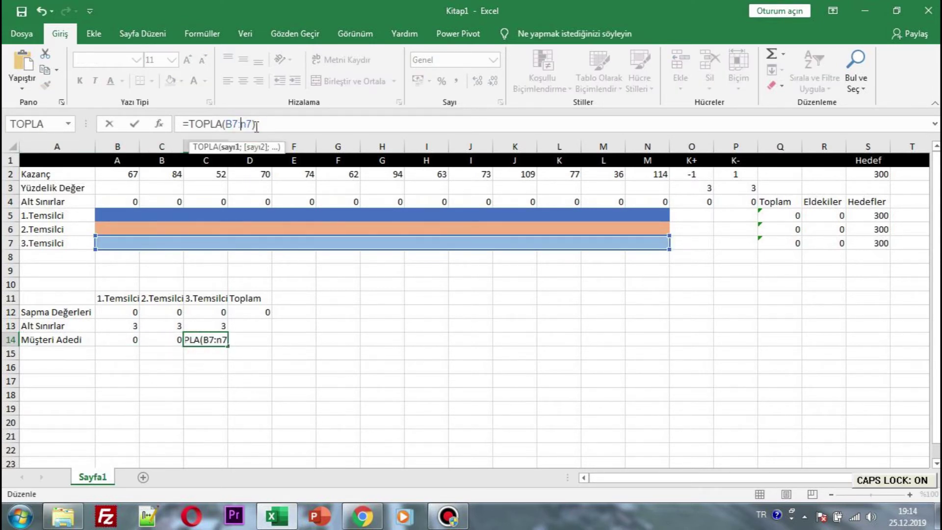
pyautogui.press('BackSpace')
pyautogui.write('N')
pyautogui.press('Tab')
pyautogui.press('capslock')
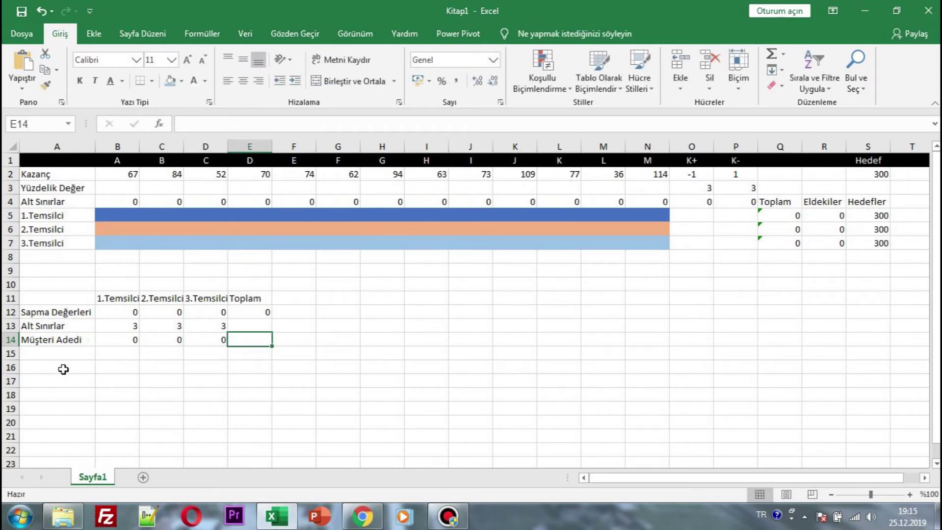
# Step: Enter the row label "Üst Sınırlar" in cell A15 under Müşteri Adedi
pyautogui.click(69, 350)
pyautogui.write('Ü')
pyautogui.press('capslock')
pyautogui.write('st S')
pyautogui.press('capslock')
pyautogui.write('ınırlar')
pyautogui.press('Tab')
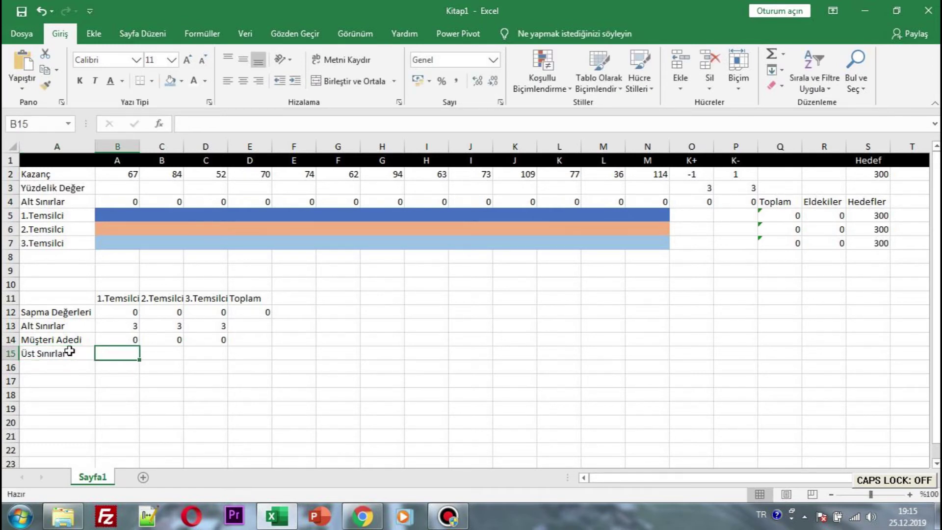
# Step: Enter an upper limit of 6 for each of the three representatives in cells B15 to D15
pyautogui.write('6')
pyautogui.press('Tab')
pyautogui.write('6')
pyautogui.press('Tab')
pyautogui.write('6')
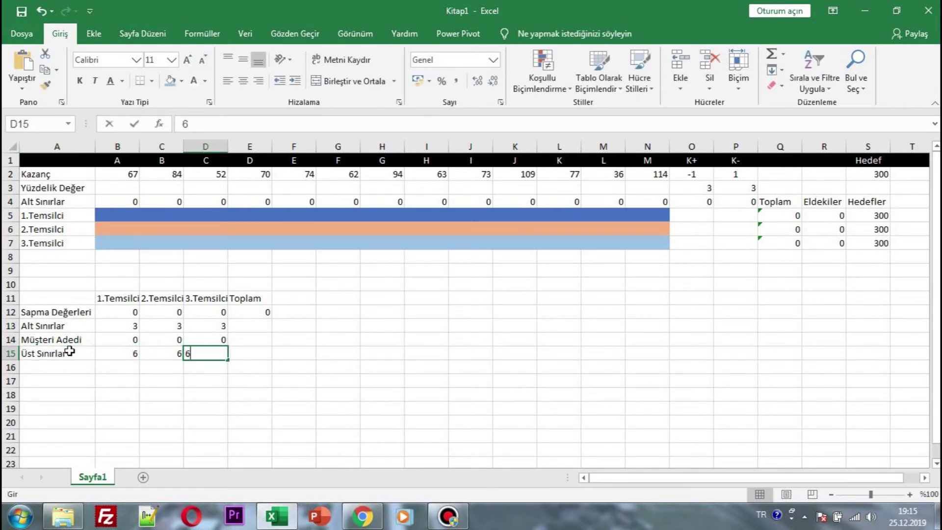
pyautogui.click(313, 354)
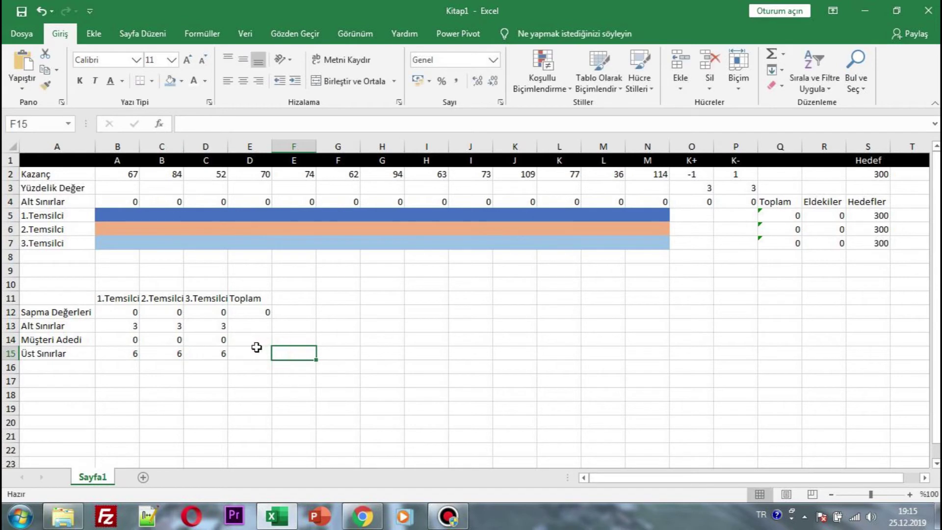
pyautogui.click(250, 353)
pyautogui.moveTo(269, 358); pyautogui.dragTo(285, 349)
pyautogui.click(142, 214)
pyautogui.click(131, 215)
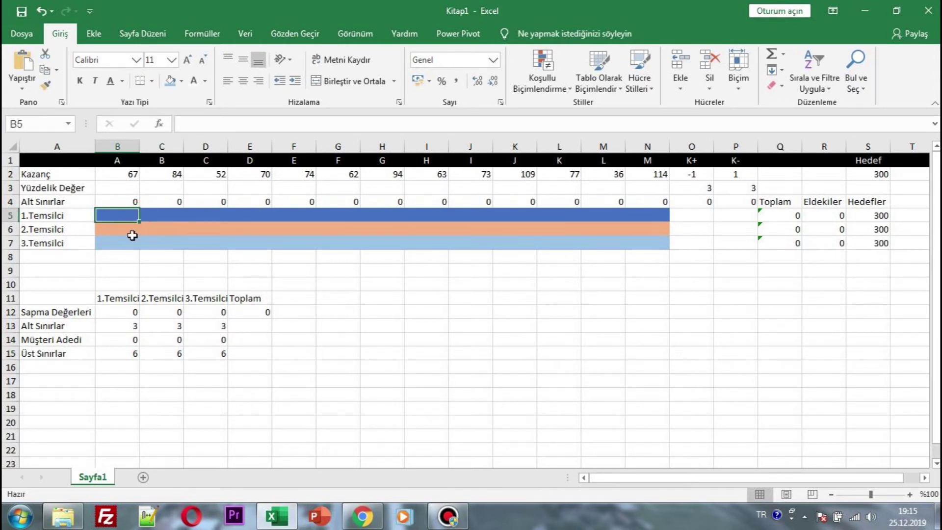
# Step: Enter the row label "Üst Sınırlar" in cell A9 below the representative rows
pyautogui.click(74, 256)
pyautogui.click(64, 269)
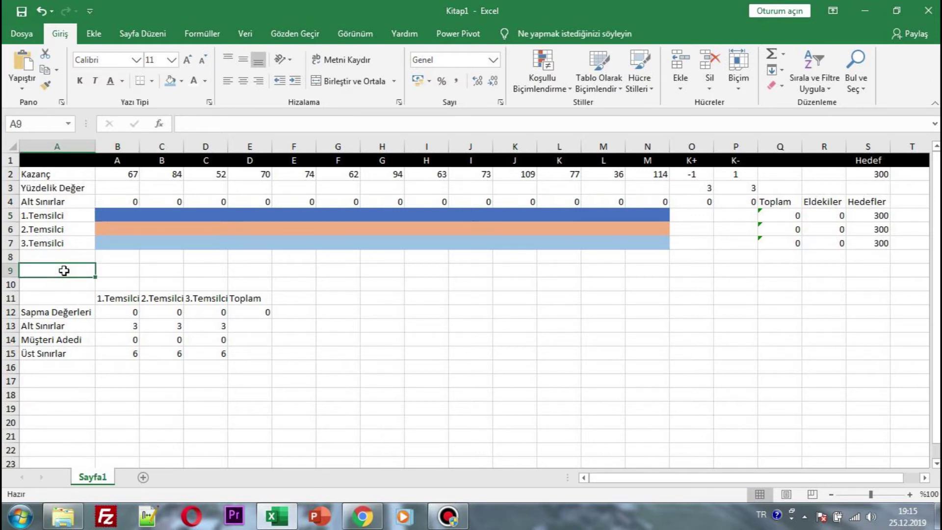
pyautogui.press('capslock')
pyautogui.write('Ü')
pyautogui.press('capslock')
pyautogui.write('st S')
pyautogui.press('capslock')
pyautogui.write('ınırlar')
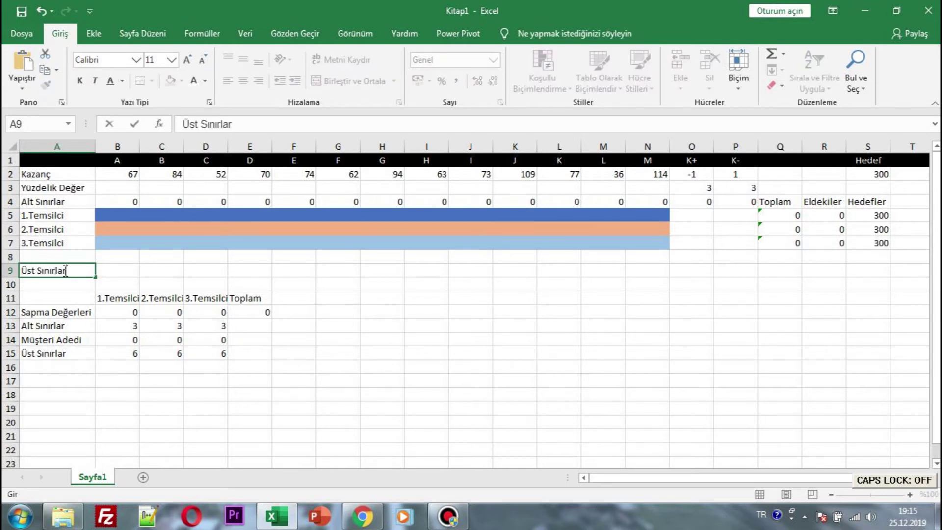
pyautogui.press('Up')
# Step: Enter the row label "Hata Önleme" in cell A8 directly under 3.Temsilci
pyautogui.write('Hata Ö')
pyautogui.press('capslock')
pyautogui.write('nleme')
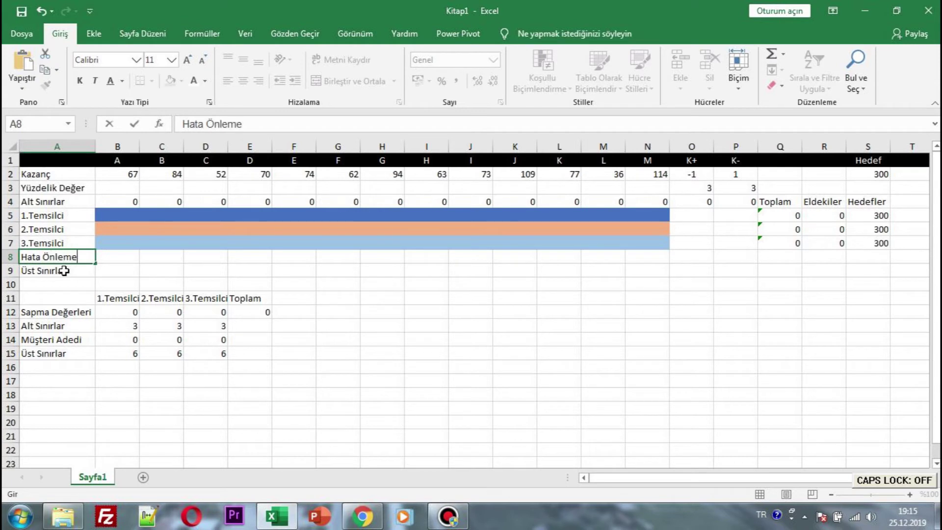
pyautogui.press('Tab')
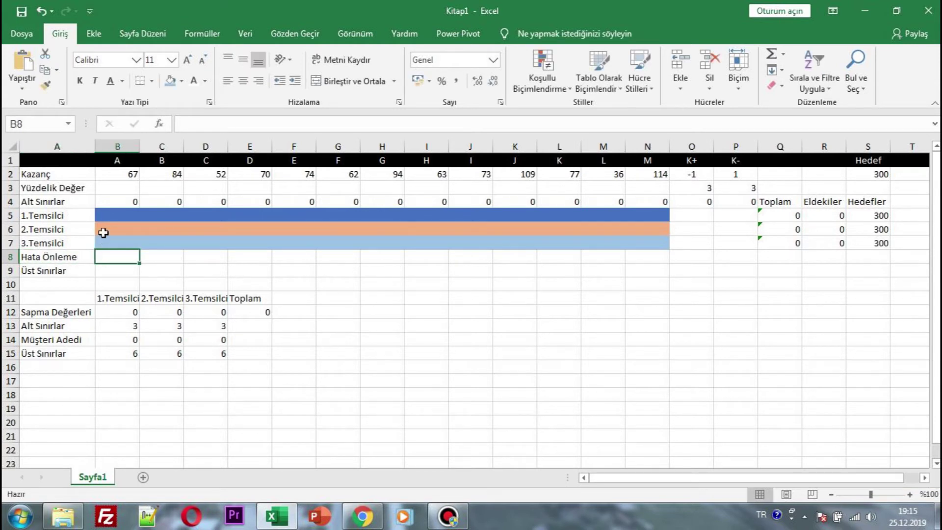
# Step: Sum client A's three assignment cells in the Hata Önleme row, cell B8, with the formula =TOPLA(B5:B7)
pyautogui.click(109, 217)
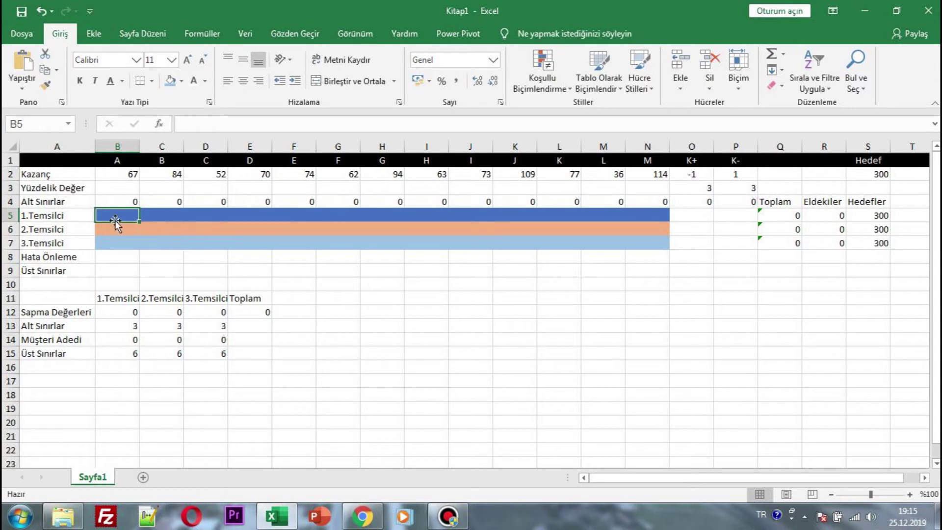
pyautogui.click(131, 257)
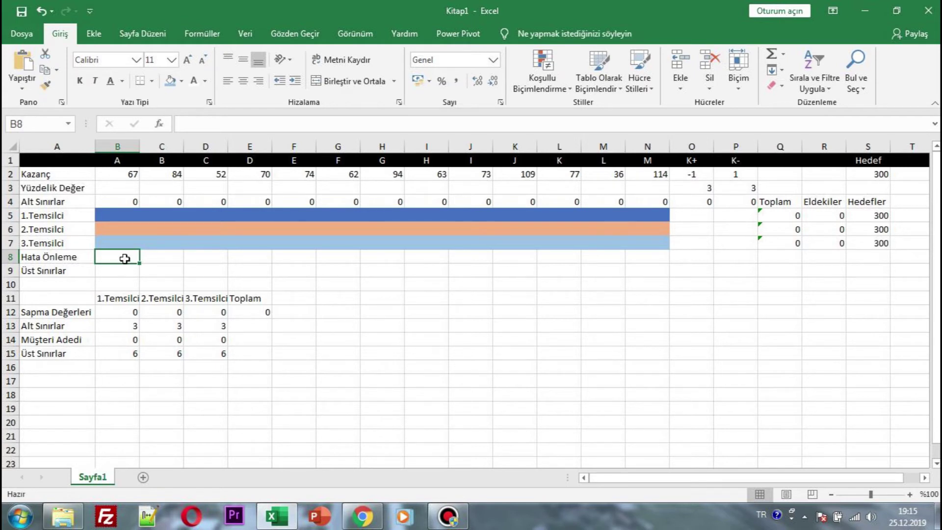
pyautogui.write('=topl')
pyautogui.press('BackSpace')
pyautogui.press('BackSpace')
pyautogui.press('BackSpace')
pyautogui.press('BackSpace')
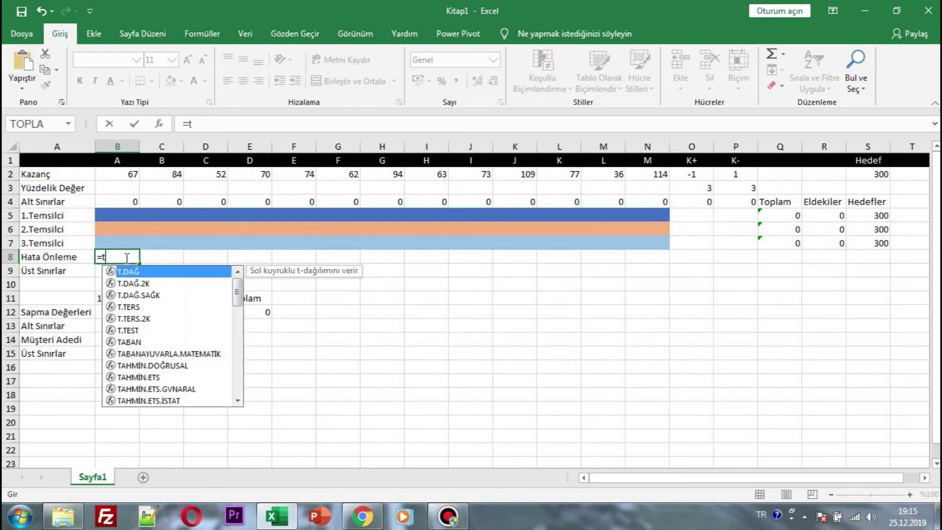
pyautogui.press('BackSpace')
pyautogui.press('capslock')
pyautogui.write('TOPLA(')
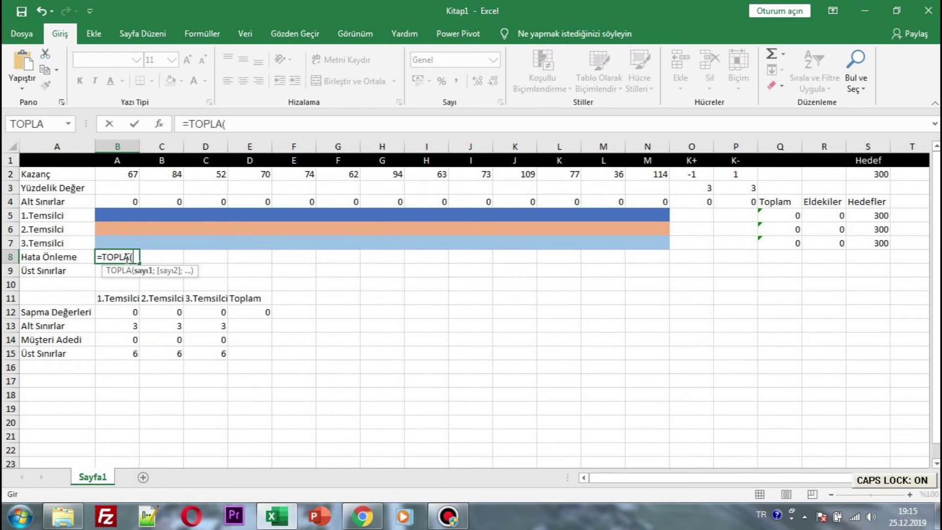
pyautogui.write('B5:B7')
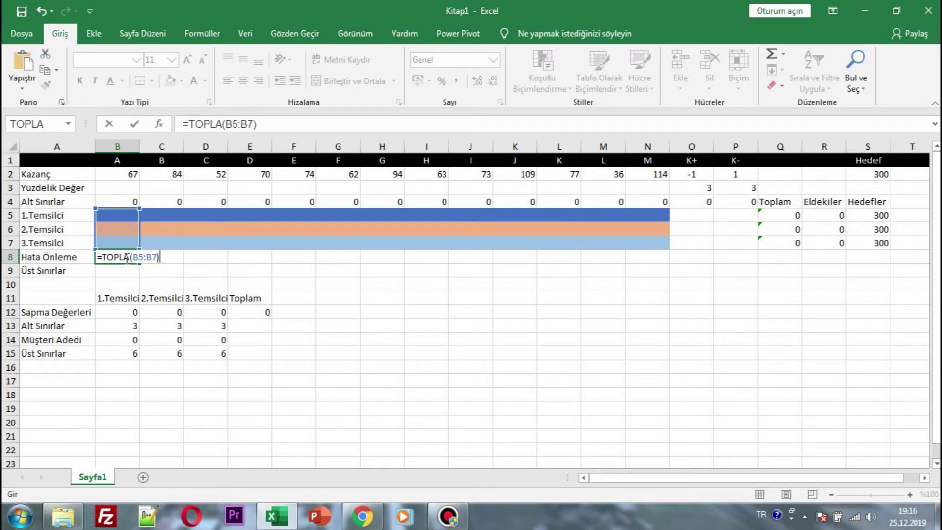
pyautogui.press('Tab')
pyautogui.click(125, 258)
pyautogui.press('Up')
pyautogui.press('Up')
pyautogui.press('Up')
pyautogui.press('Up')
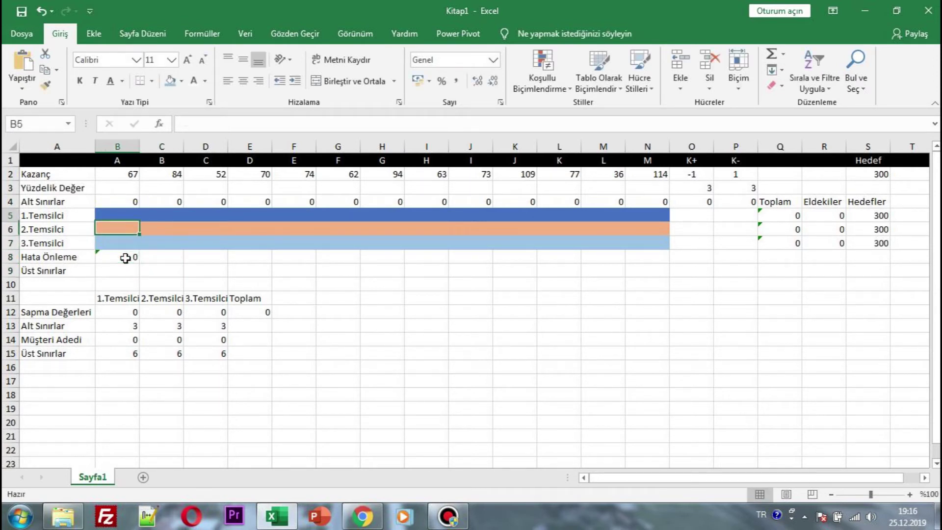
pyautogui.press('Down')
pyautogui.press('Down')
pyautogui.press('Up')
pyautogui.press('Down')
pyautogui.press('Down')
pyautogui.press('Down')
pyautogui.press('Up')
pyautogui.press('Up')
pyautogui.press('Up')
pyautogui.press('Down')
pyautogui.press('Down')
pyautogui.press('Down')
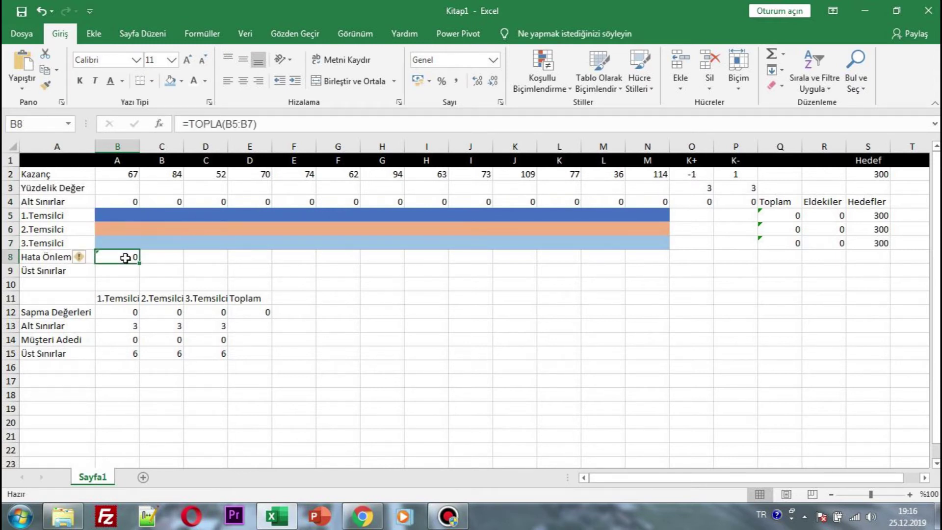
# Step: Enter an upper limit of 1 for every client, A to M, in cells B9 to N9
pyautogui.press('Down')
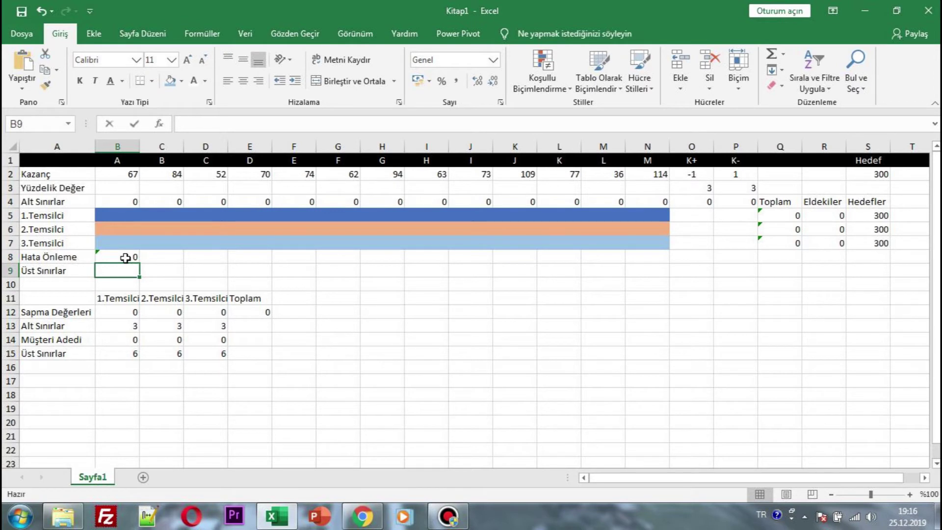
pyautogui.write('1\t1\t1\t1\t1\t1\t1\t1\t1\t1\t1\t1')
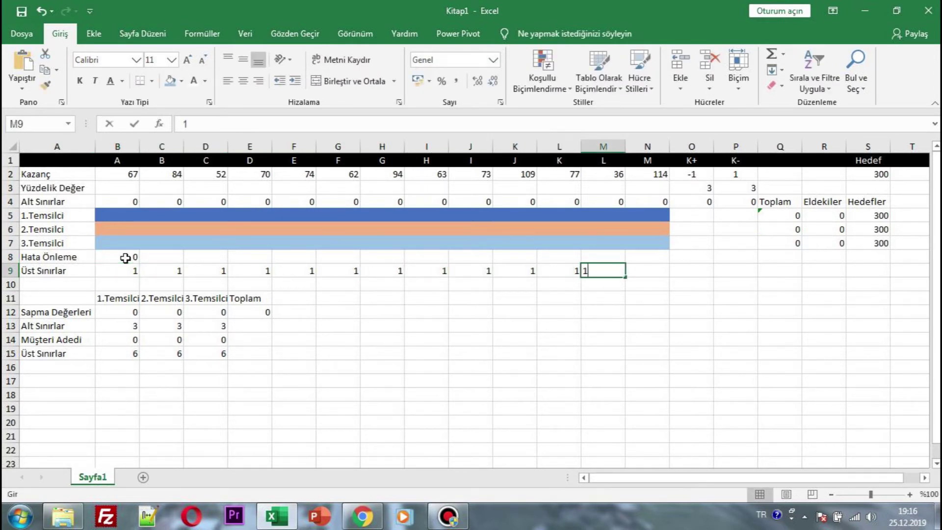
pyautogui.press('Tab')
pyautogui.write('1')
pyautogui.press('Up')
pyautogui.press('Up')
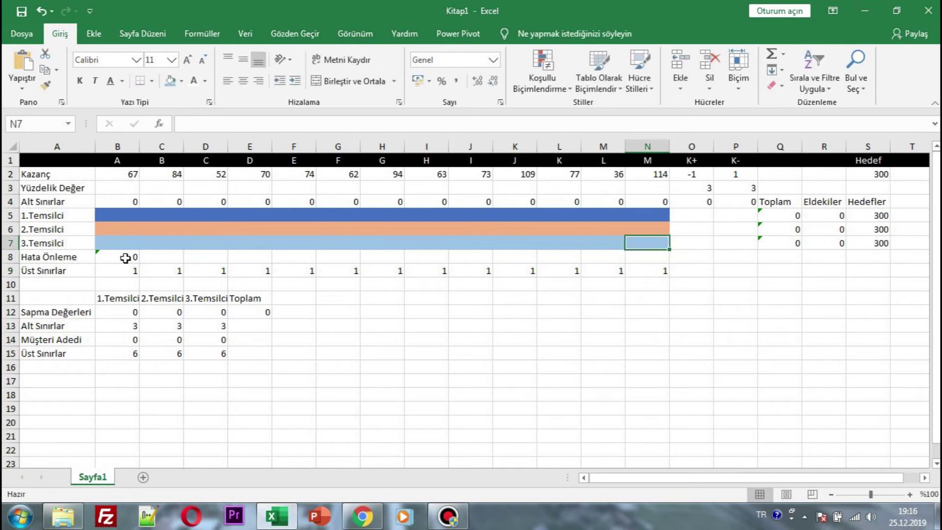
# Step: Sum the assignment cells of clients B and C in the Hata Önleme row with =TOPLA(C5:C7) in C8 and =TOPLA(D5:D7) in D8
pyautogui.click(114, 218)
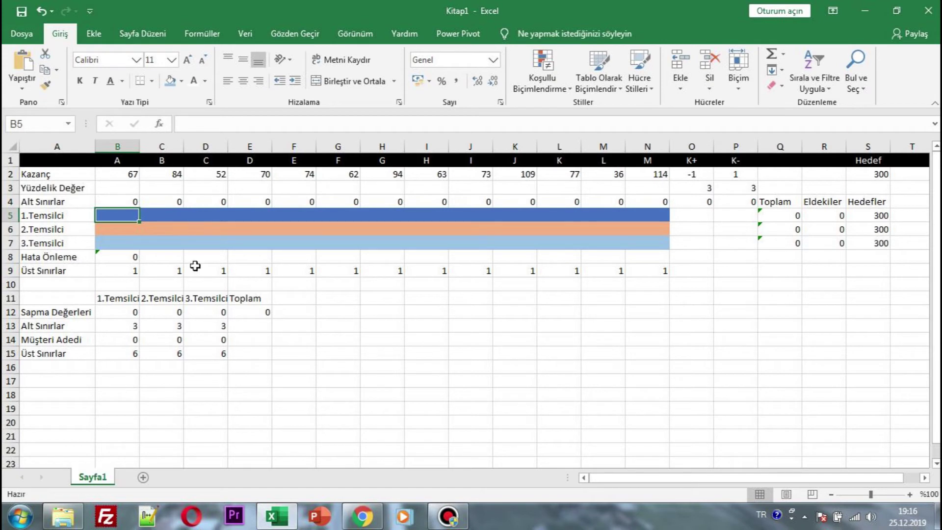
pyautogui.click(164, 256)
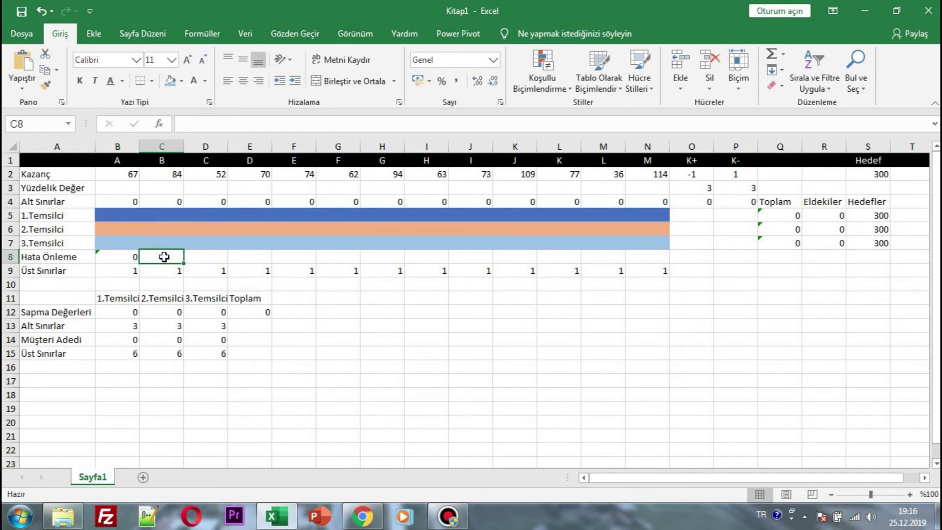
pyautogui.write('=TOPLA(')
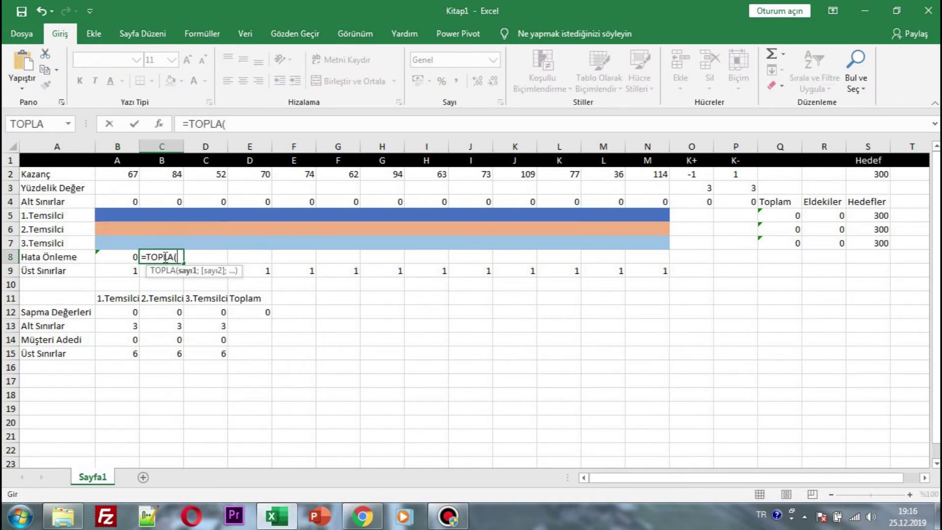
pyautogui.write('C5:C7')
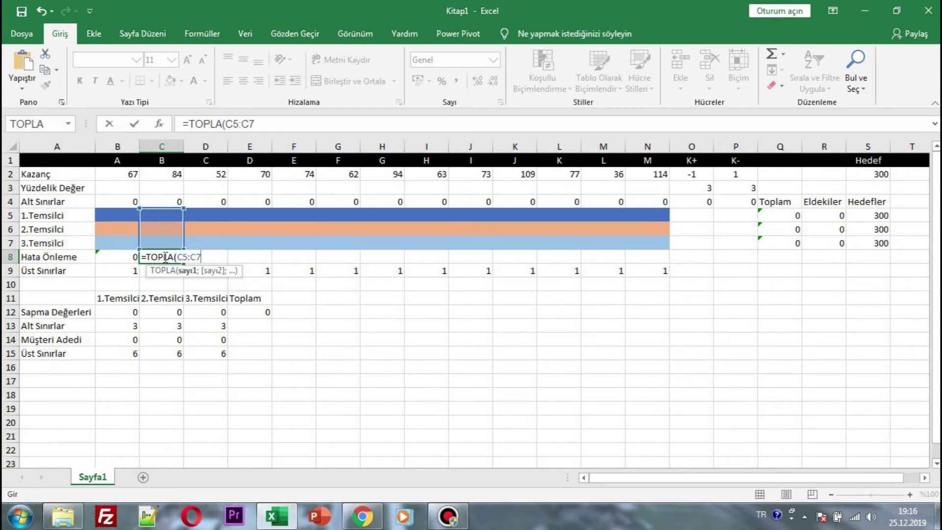
pyautogui.press('Tab')
pyautogui.write('=T')
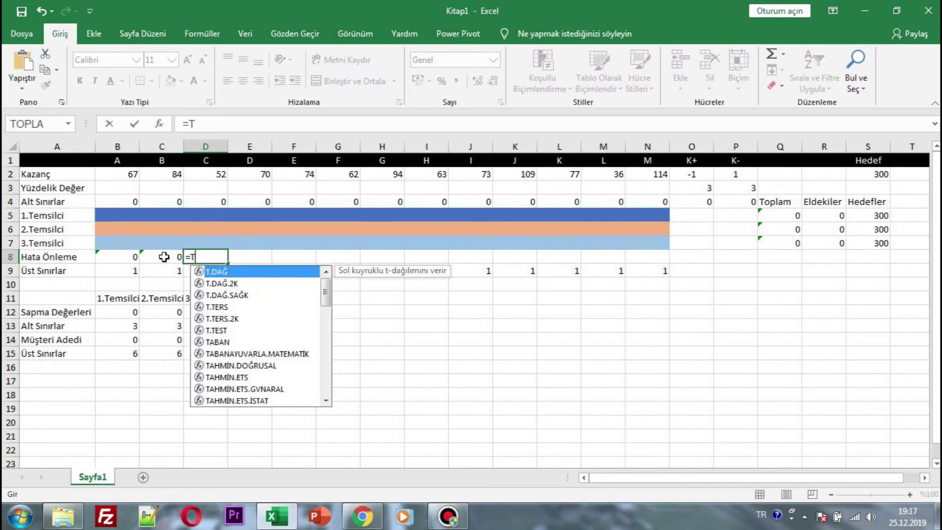
pyautogui.write('OPLA(D')
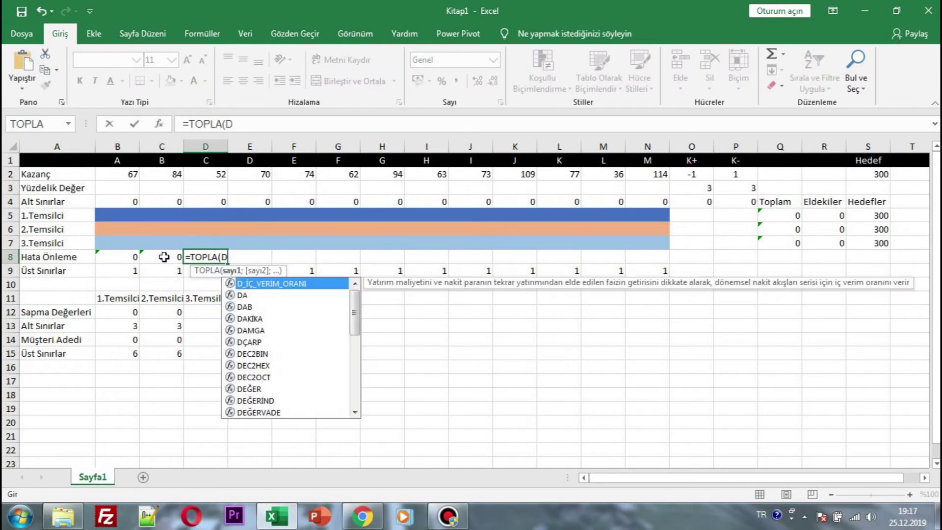
pyautogui.write('5:D7')
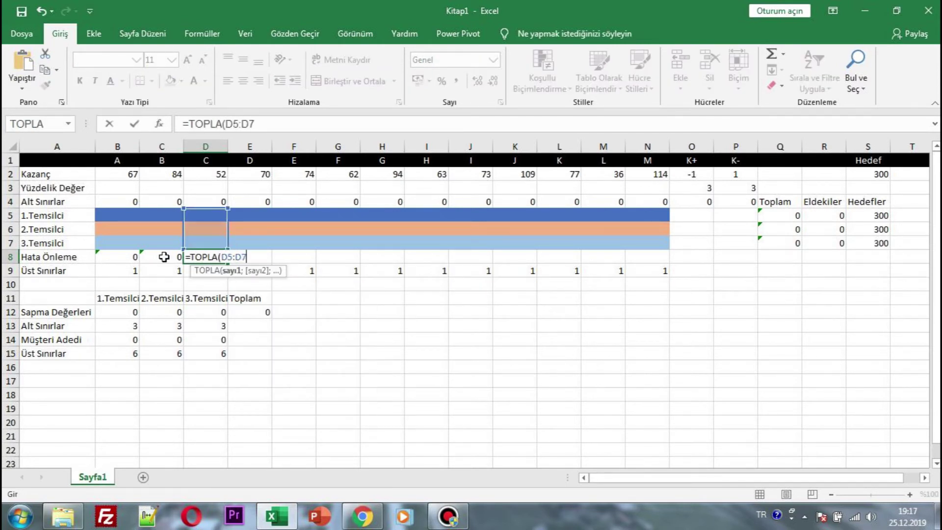
pyautogui.press('Tab')
# Step: Total clients D and E in the Hata Önleme row with =TOPLA(E5:E7) in E8 and =TOPLA(F5:F7) in F8
pyautogui.write('=TO')
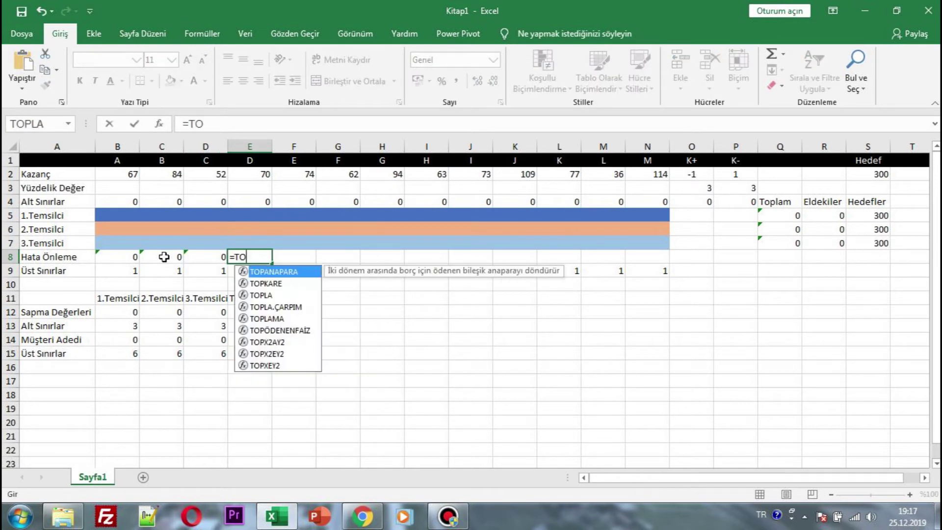
pyautogui.write('PLA(E5:E7')
pyautogui.press('Tab')
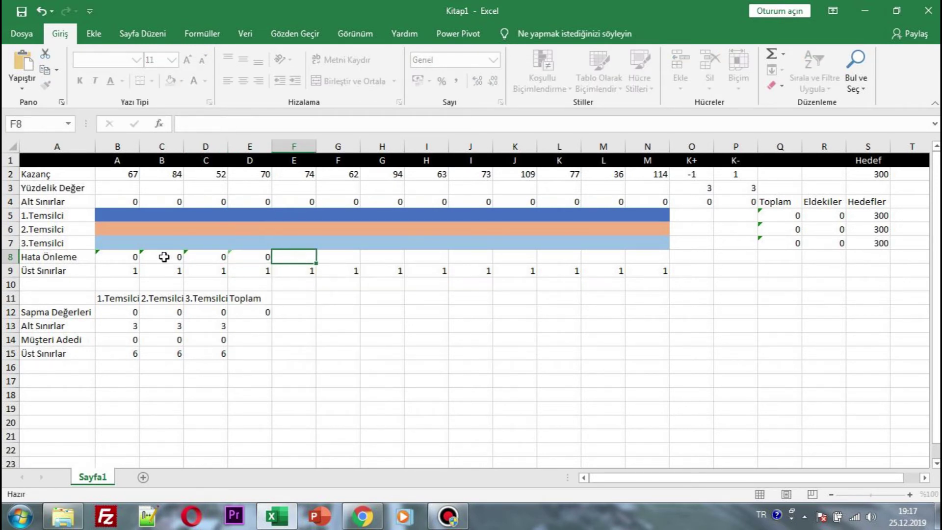
pyautogui.write('=TOPLA(')
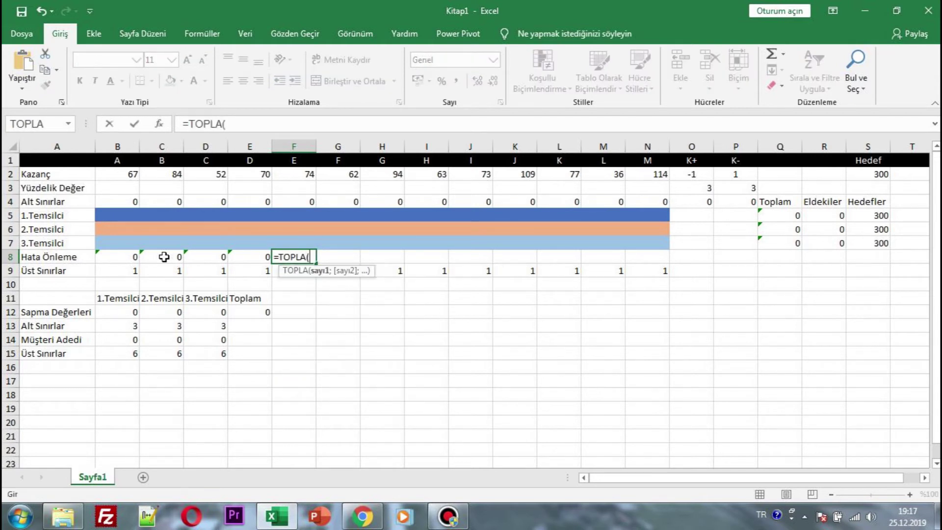
pyautogui.write('F5:F7)')
pyautogui.press('Tab')
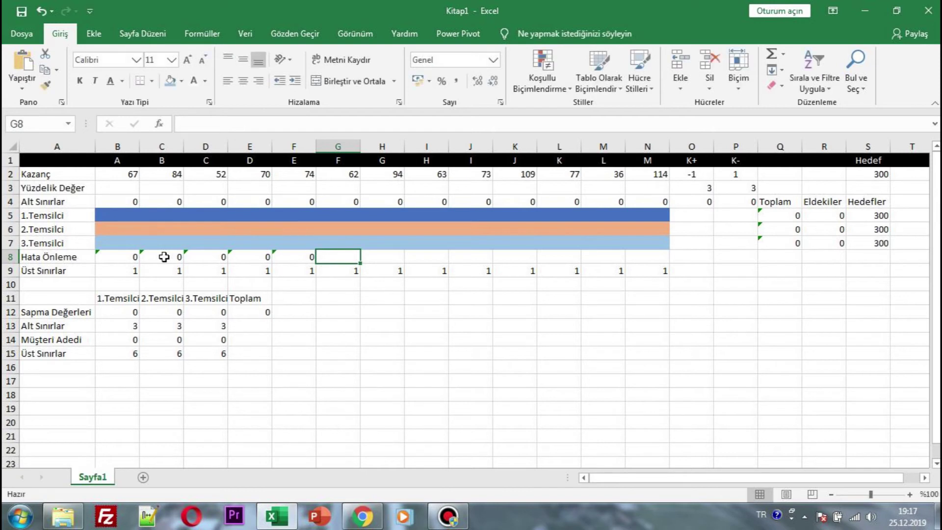
# Step: Add the Hata Önleme sums for clients F and G, =TOPLA(G5:G7) in G8 and =TOPLA(H5:H7) in H8
pyautogui.write('=TOPLA(')
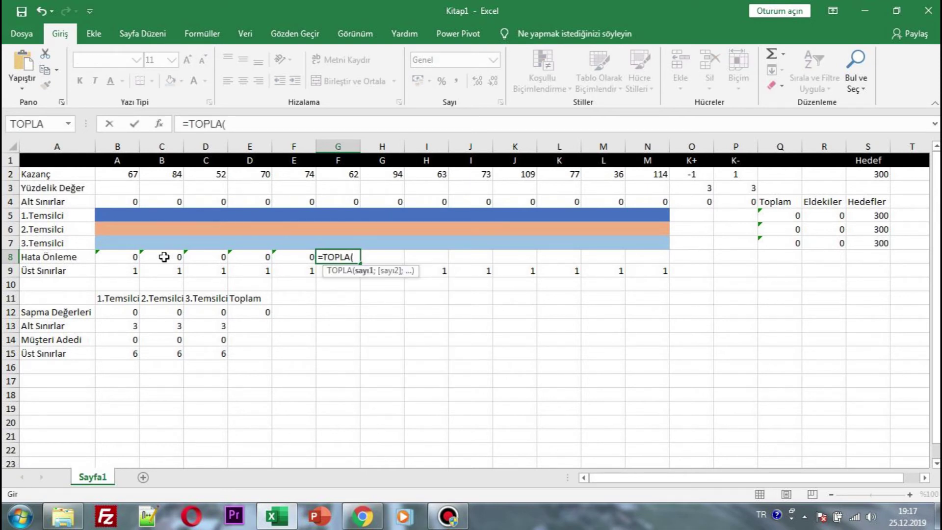
pyautogui.write('G5:G')
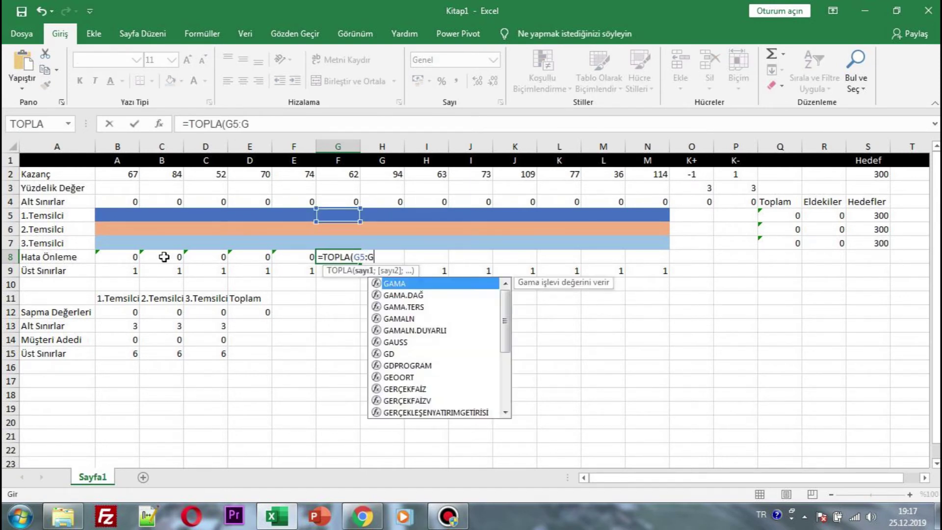
pyautogui.write('7)')
pyautogui.press('Tab')
pyautogui.write('=')
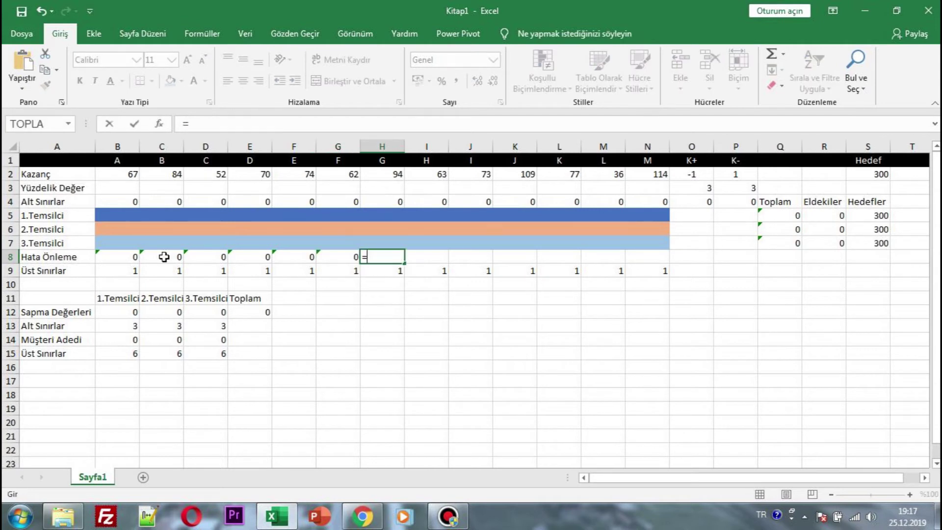
pyautogui.write('TOPLA(')
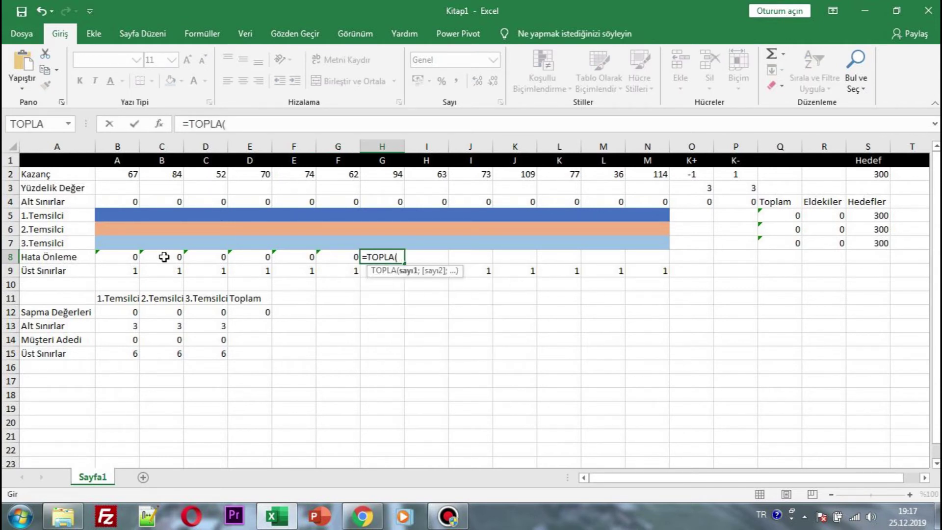
pyautogui.write('H5:H7)')
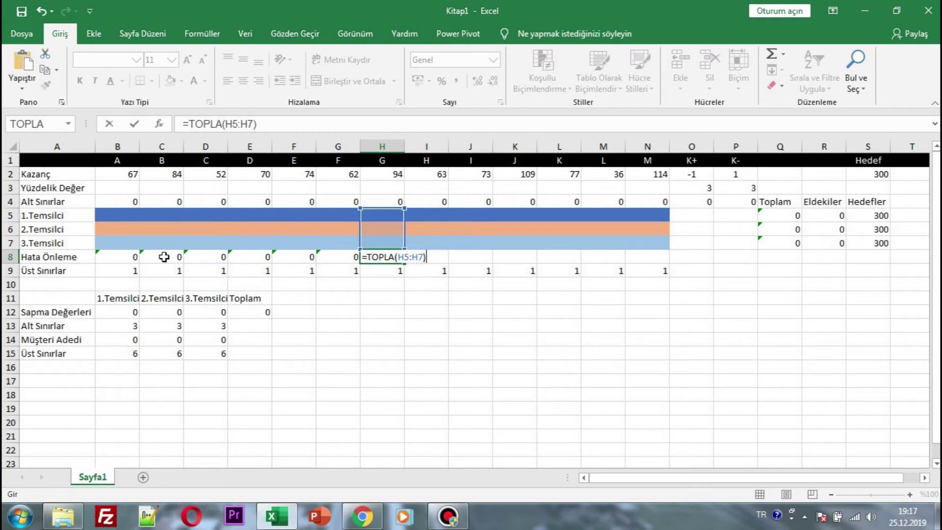
pyautogui.press('Tab')
# Step: Sum client H's three assignment cells in Hata Önleme cell I8 with =TOPLA(I5:I7)
pyautogui.write('=TO')
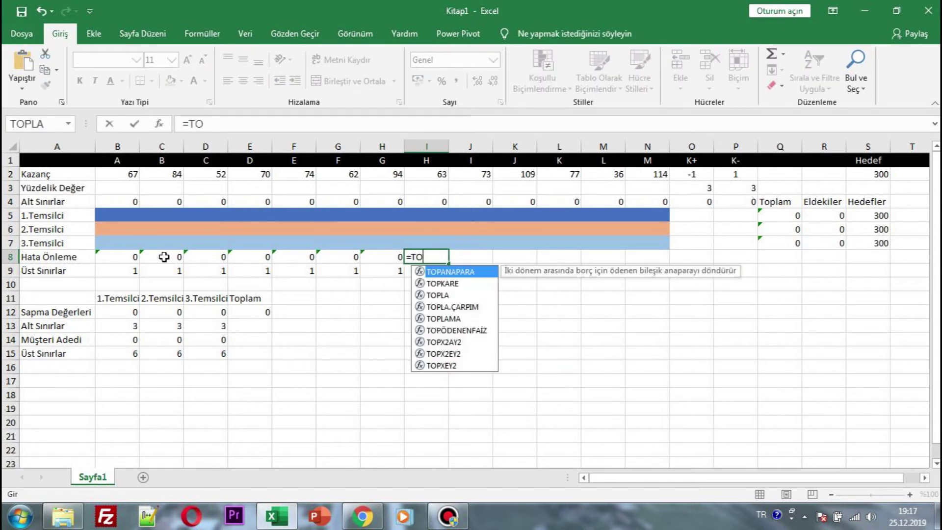
pyautogui.write('PLA(I5:I7')
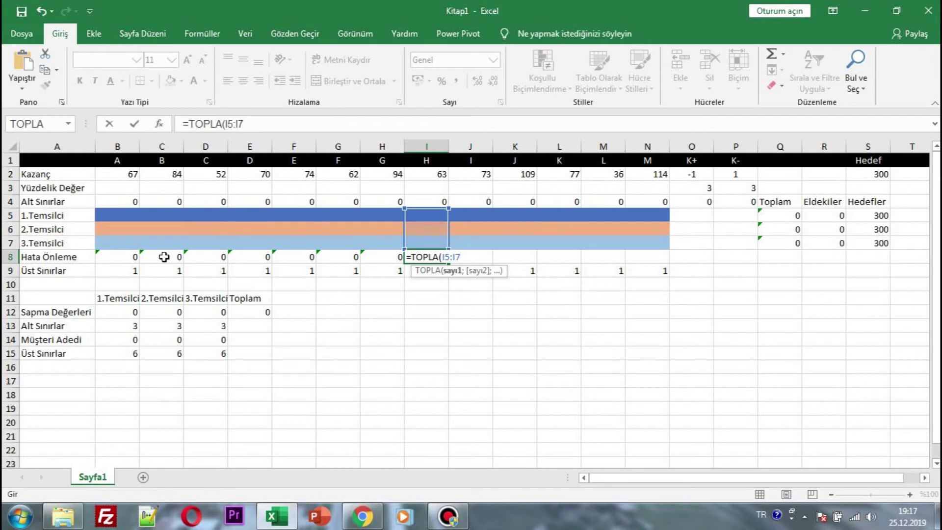
pyautogui.write(')')
pyautogui.press('Tab')
# Step: Sum client I's three assignment cells in Hata Önleme cell J8 with =TOPLA(J5:J7)
pyautogui.write('=')
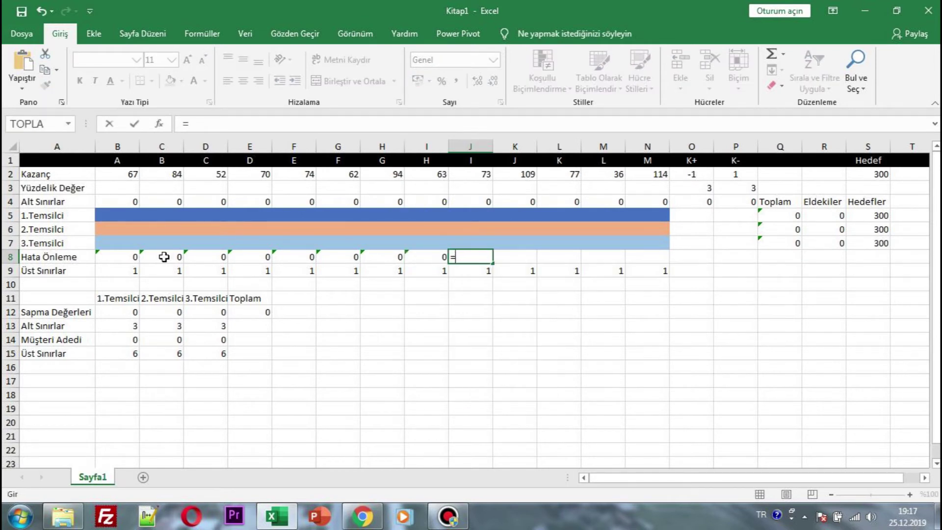
pyautogui.write('TOPLA(')
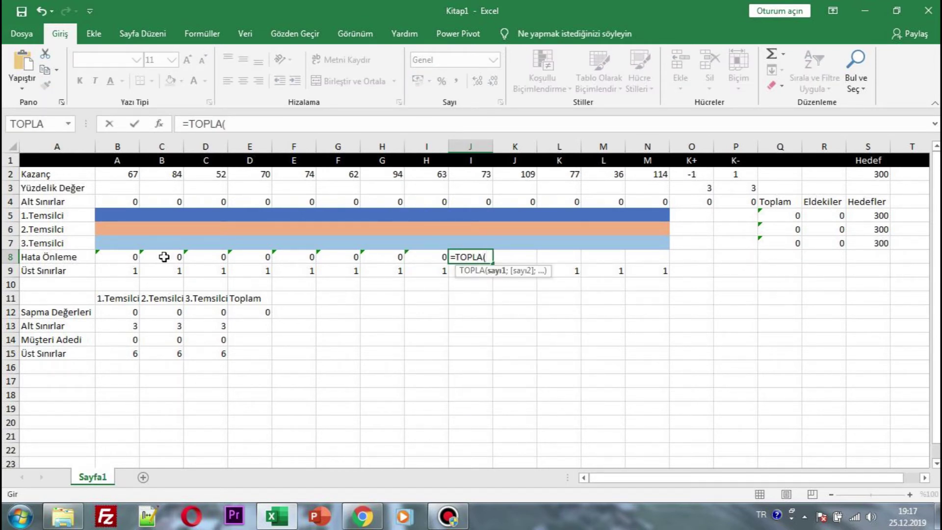
pyautogui.press('Up')
pyautogui.press('Up')
pyautogui.press('Up')
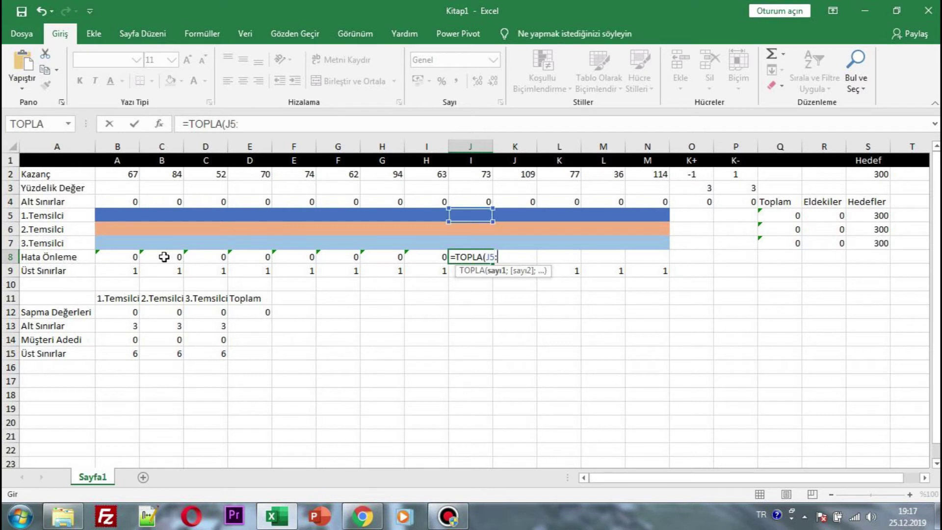
pyautogui.write(':')
pyautogui.press('Down')
pyautogui.press('Down')
pyautogui.write(')')
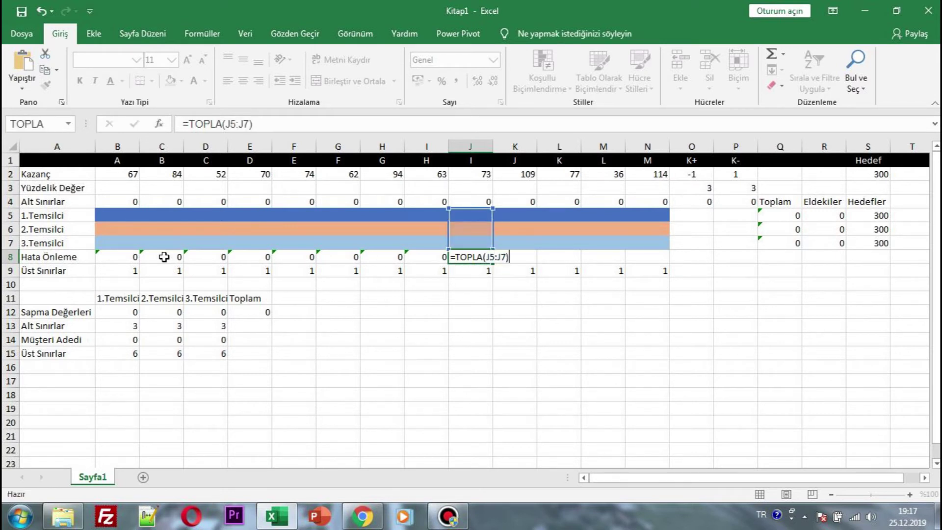
pyautogui.press('Tab')
# Step: Enter the Hata Önleme sums for clients J and K, =TOPLA(K5:K7) in K8 and =TOPLA(L5:L7) in L8
pyautogui.write('=TOPLA')
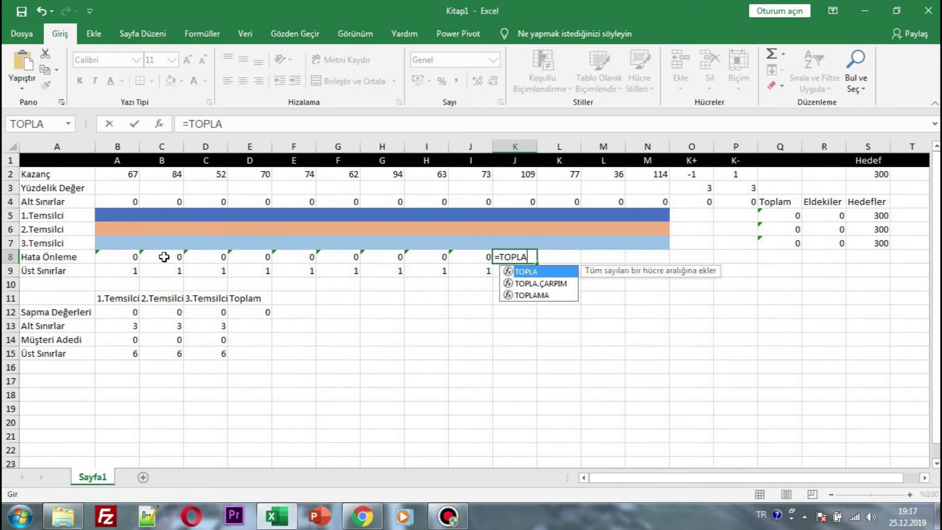
pyautogui.write('(K5:')
pyautogui.press('Down')
pyautogui.press('Down')
pyautogui.write(')')
pyautogui.press('Tab')
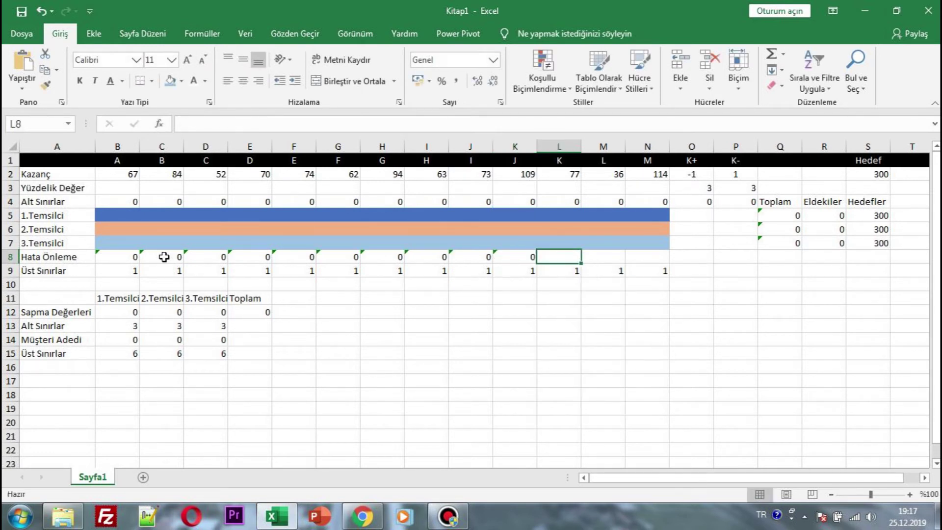
pyautogui.write('=TOPLA(L5:L7')
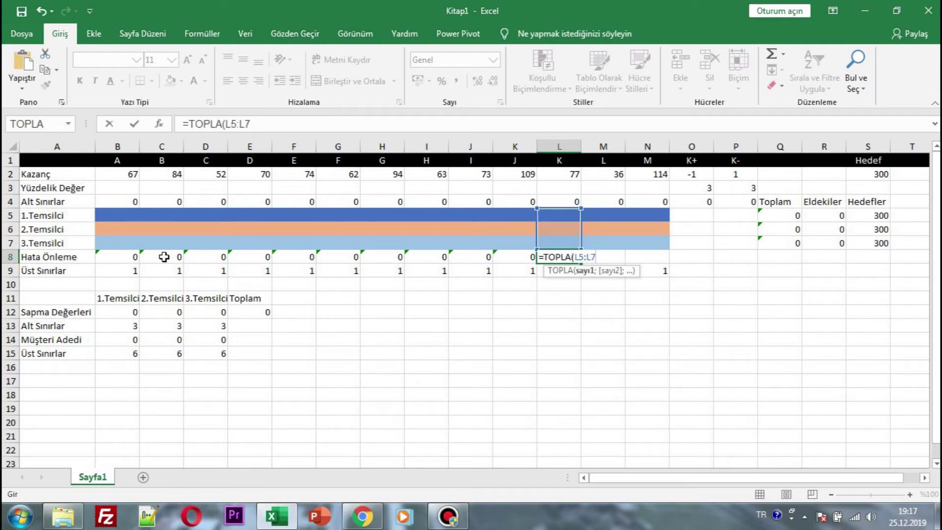
pyautogui.write(')')
pyautogui.press('Tab')
# Step: Complete the Hata Önleme row for clients L and M with =TOPLA(M5:M7) in M8 and =TOPLA(N5:N7) in N8
pyautogui.write('=')
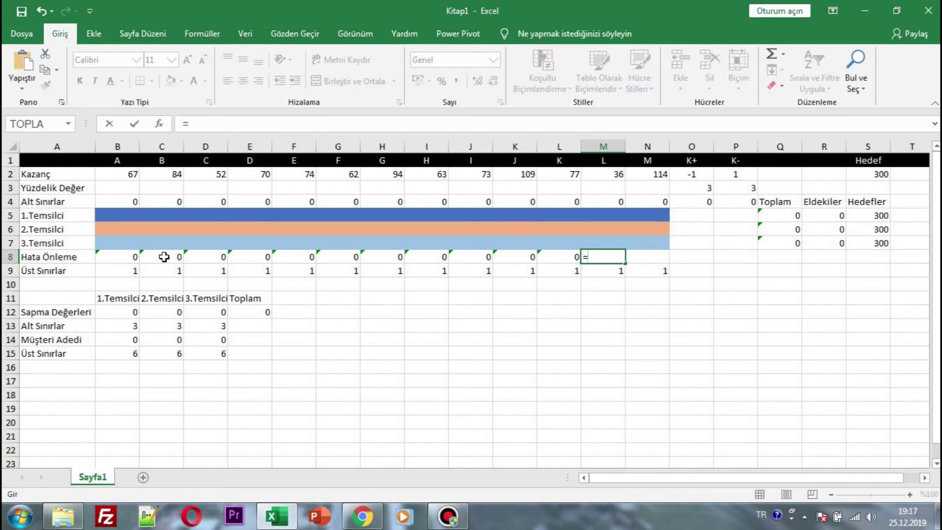
pyautogui.write('TOPLA(')
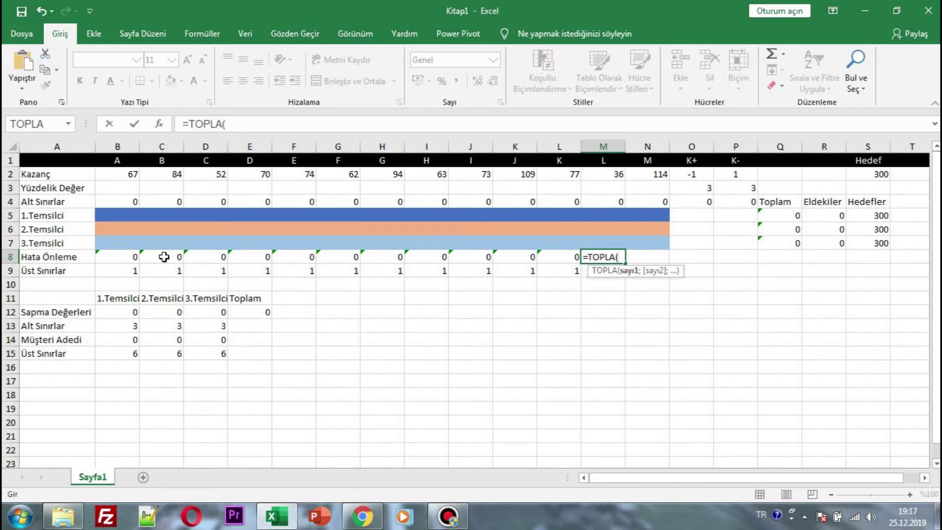
pyautogui.write('M5')
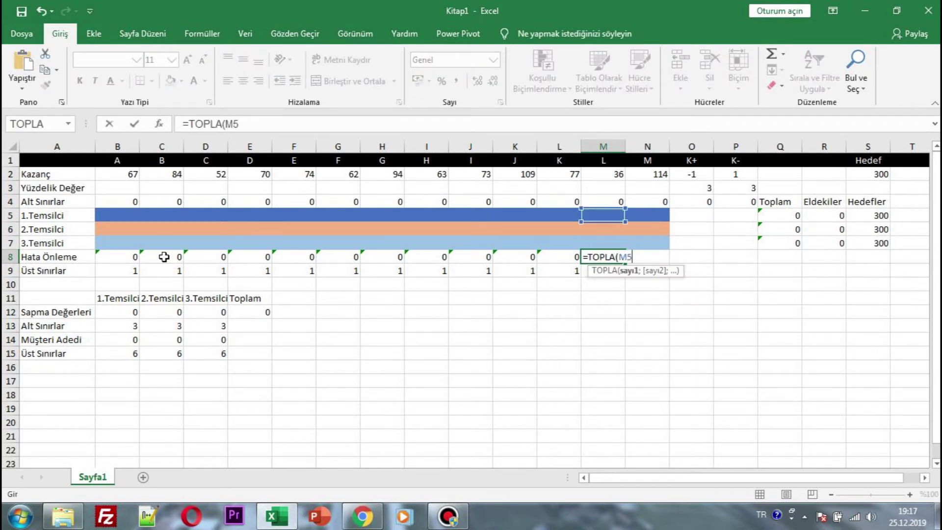
pyautogui.write(':M7)')
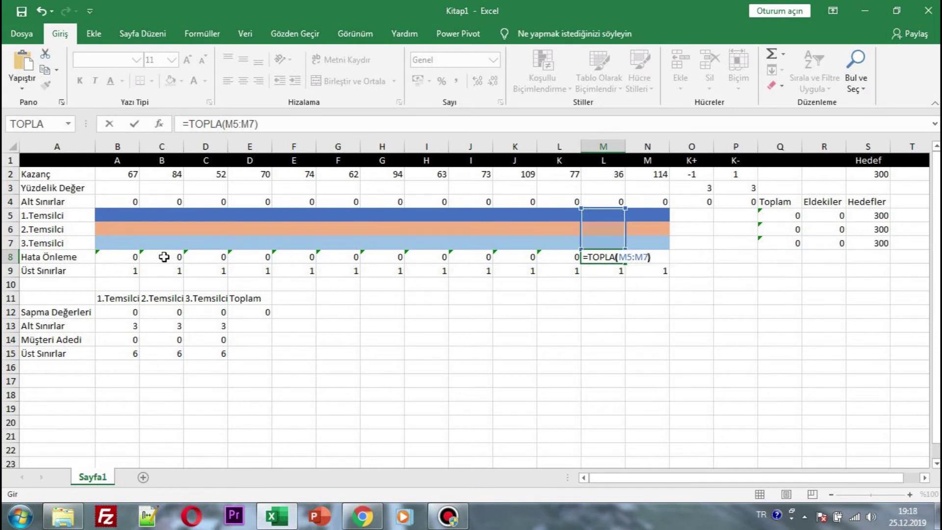
pyautogui.press('Tab')
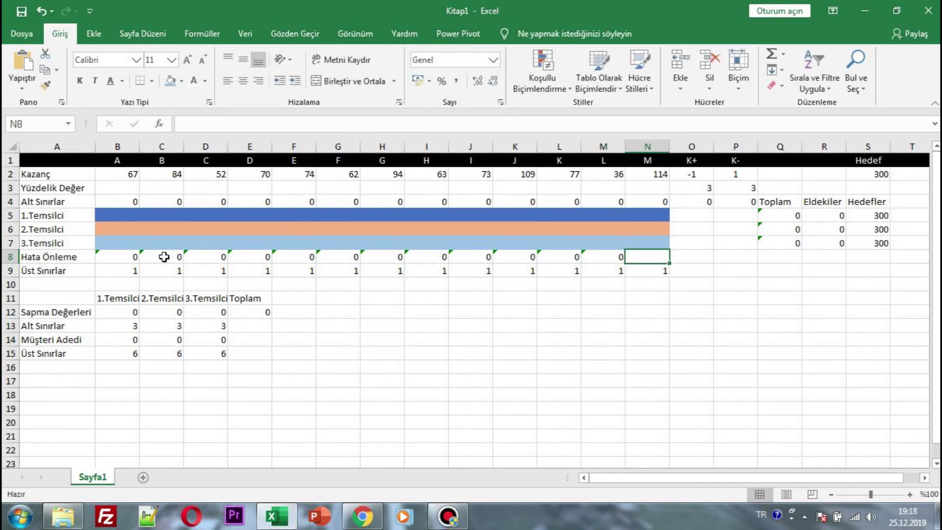
pyautogui.write('=TOPLA(')
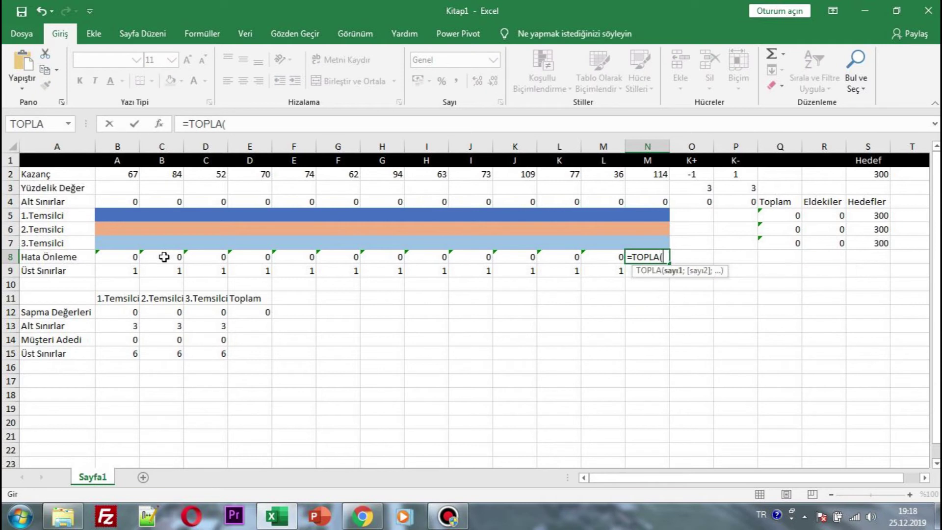
pyautogui.write('N5:N7')
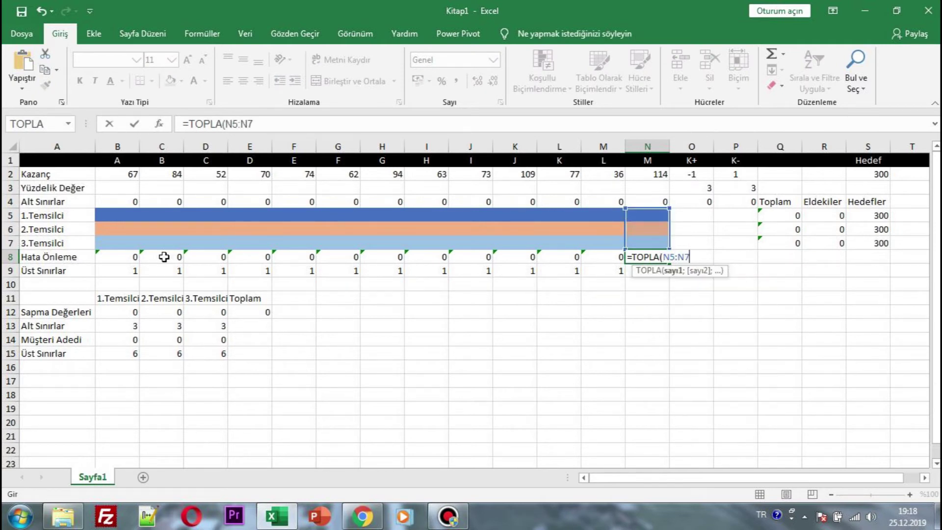
pyautogui.write(')')
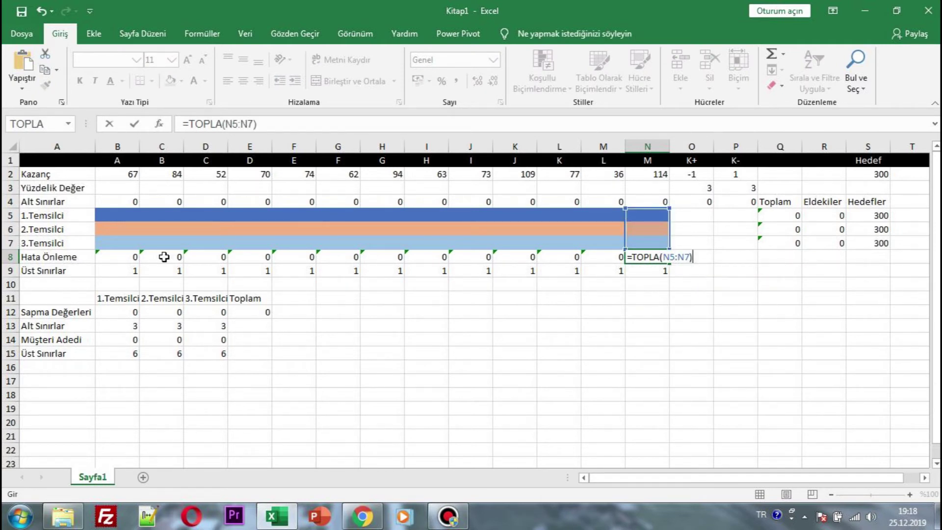
pyautogui.press('Tab')
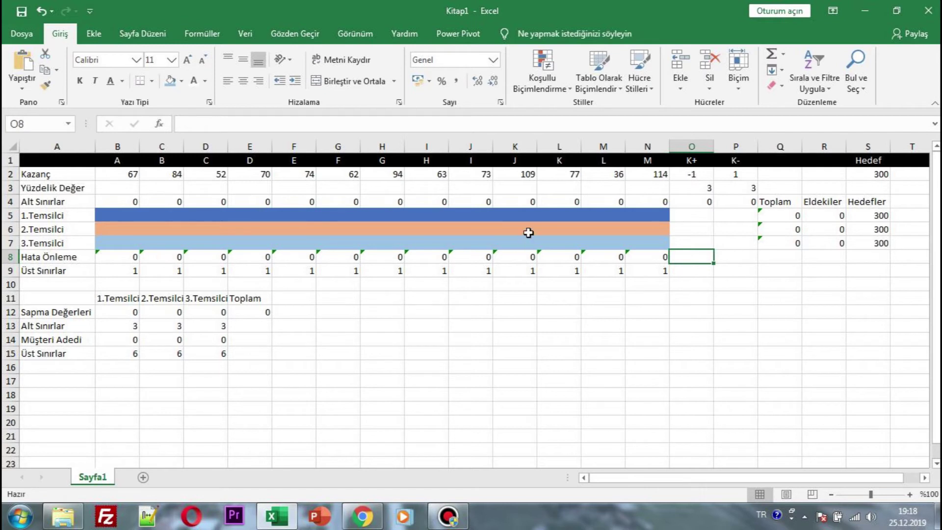
pyautogui.click(754, 281)
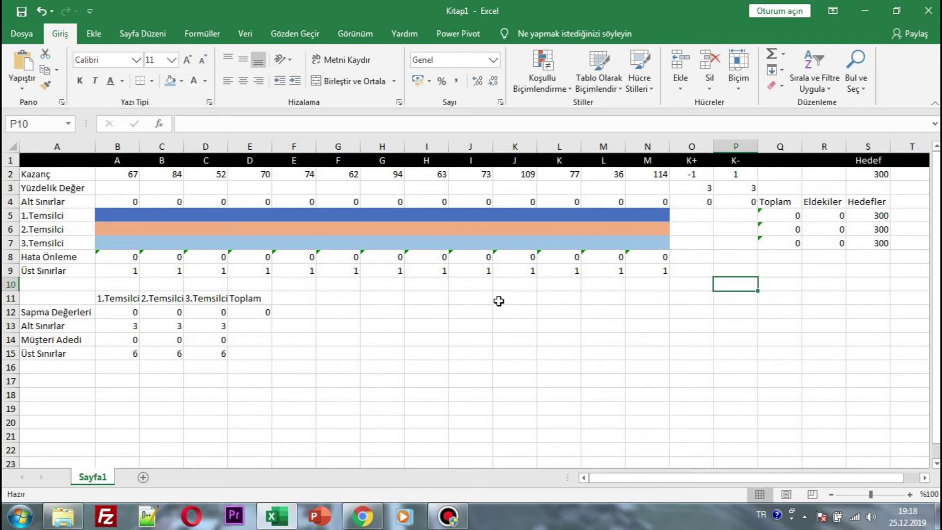
# Step: Save the workbook to the Desktop under the file name Soru11-2
pyautogui.hotkey('ctrl', 's')
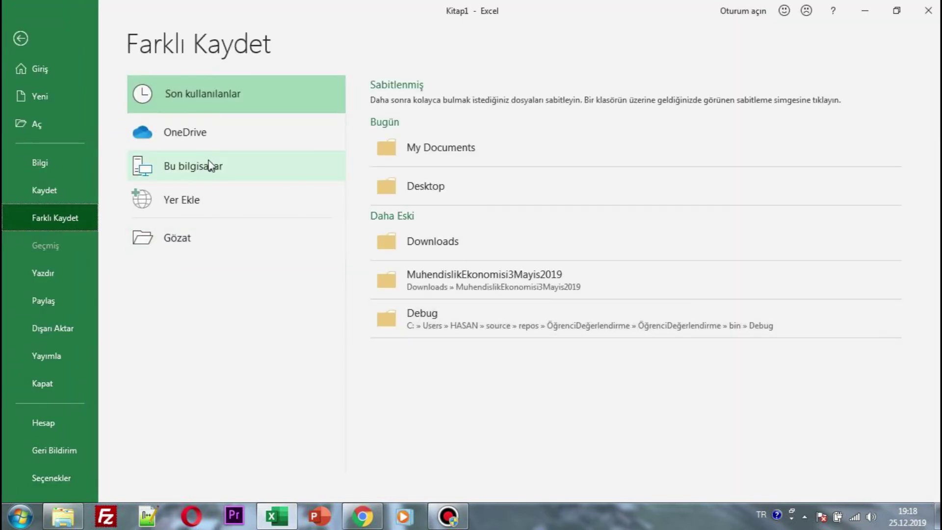
pyautogui.click(214, 164)
pyautogui.click(413, 184)
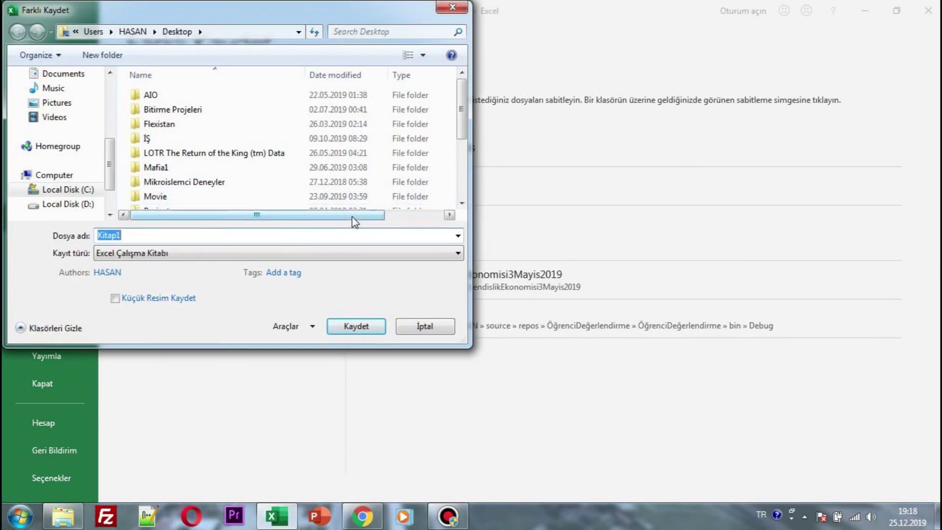
pyautogui.write('S')
pyautogui.press('capslock')
pyautogui.write('e')
pyautogui.press('BackSpace')
pyautogui.press('BackSpace')
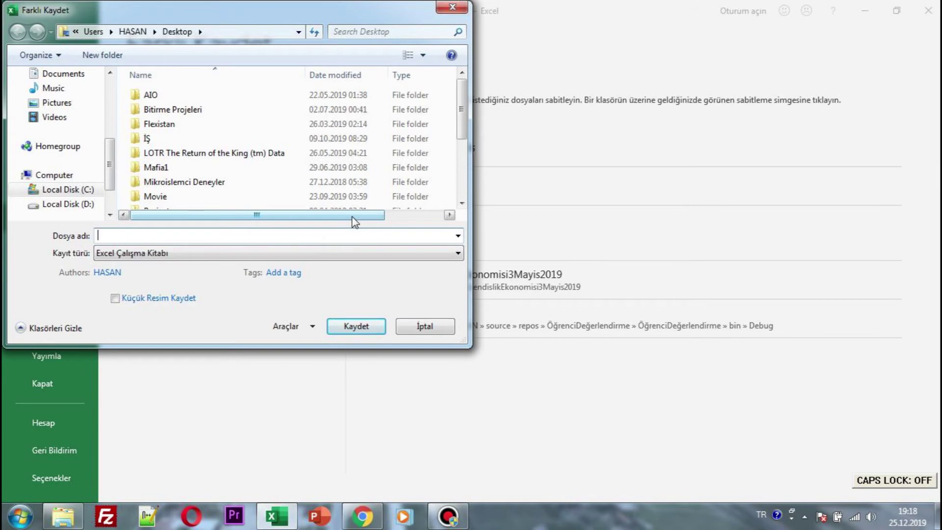
pyautogui.write('Soru11')
pyautogui.press('Return')
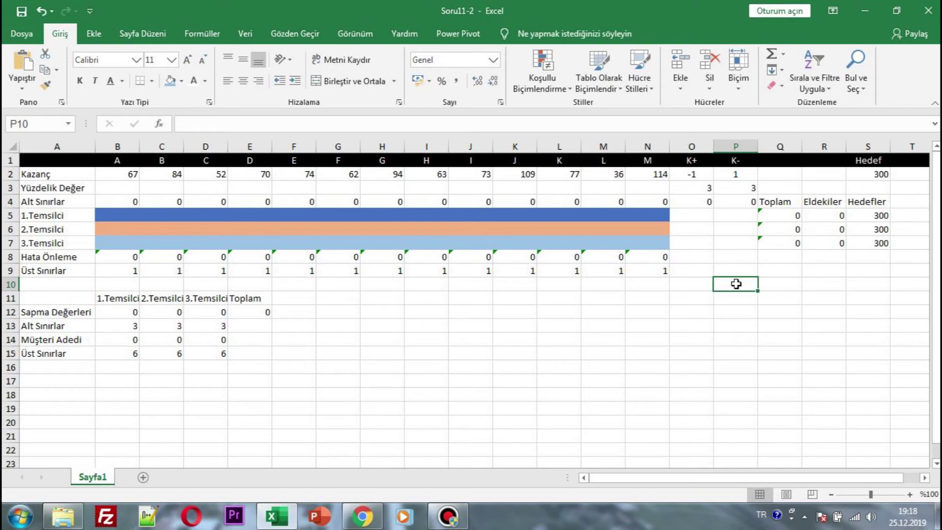
# Step: Open Solver and set its objective to minimise the total deviation in cell E12
pyautogui.click(245, 34)
pyautogui.click(804, 54)
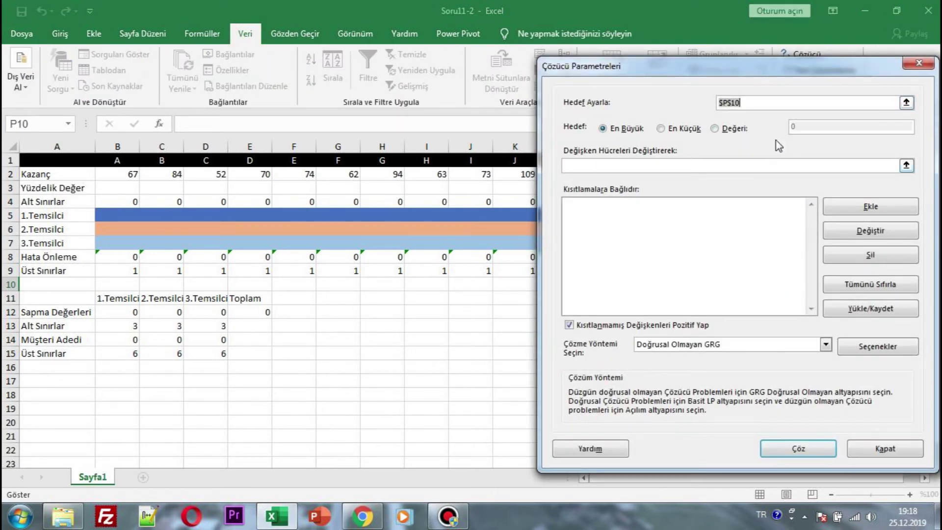
pyautogui.click(906, 102)
pyautogui.click(266, 313)
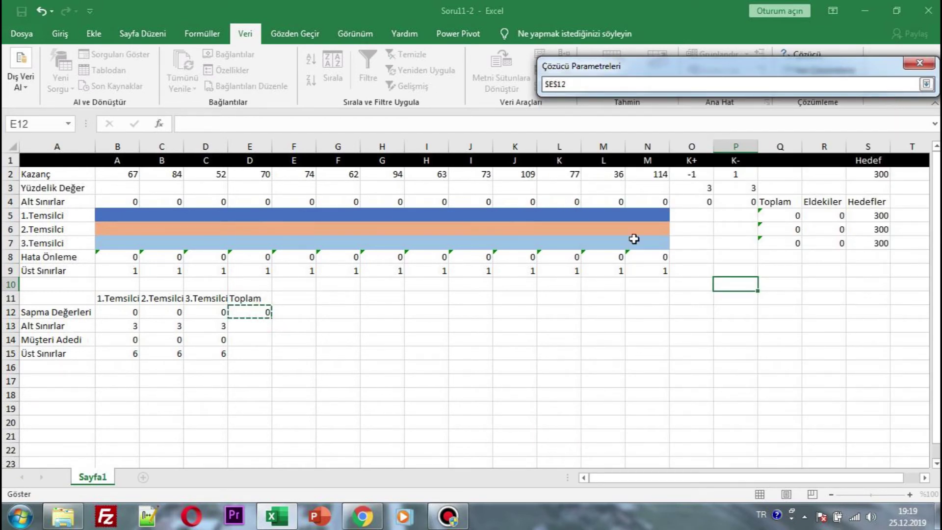
pyautogui.click(926, 84)
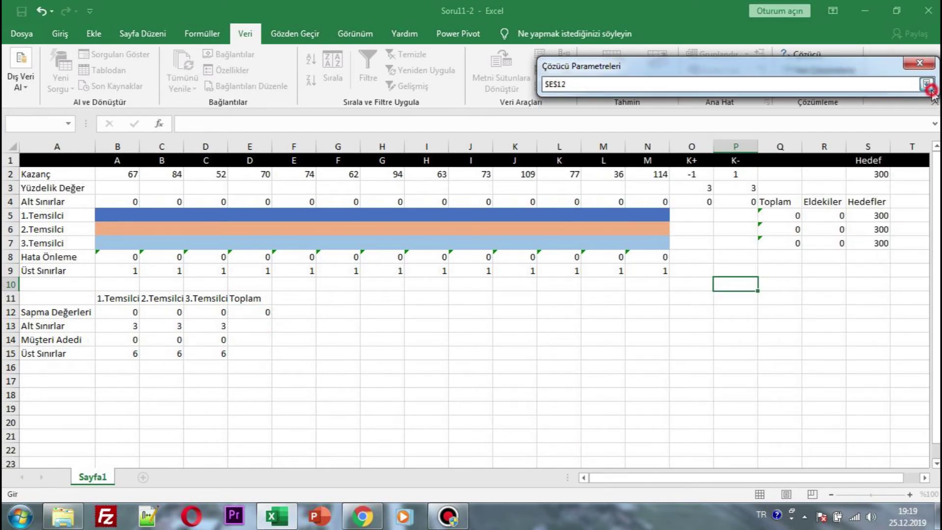
pyautogui.click(682, 128)
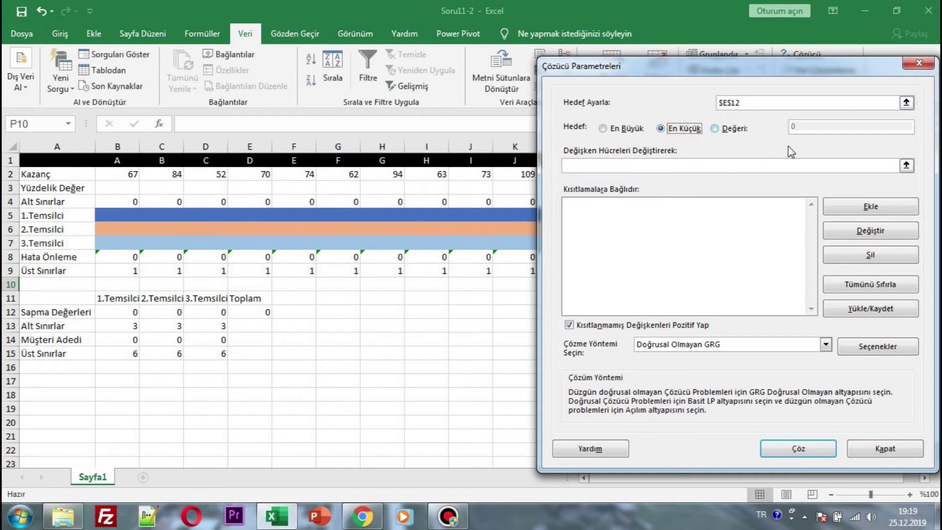
# Step: Set the Solver's changing variable cells to the assignment and deviation range B5:P7
pyautogui.click(906, 167)
pyautogui.moveTo(98, 215); pyautogui.dragTo(733, 241)
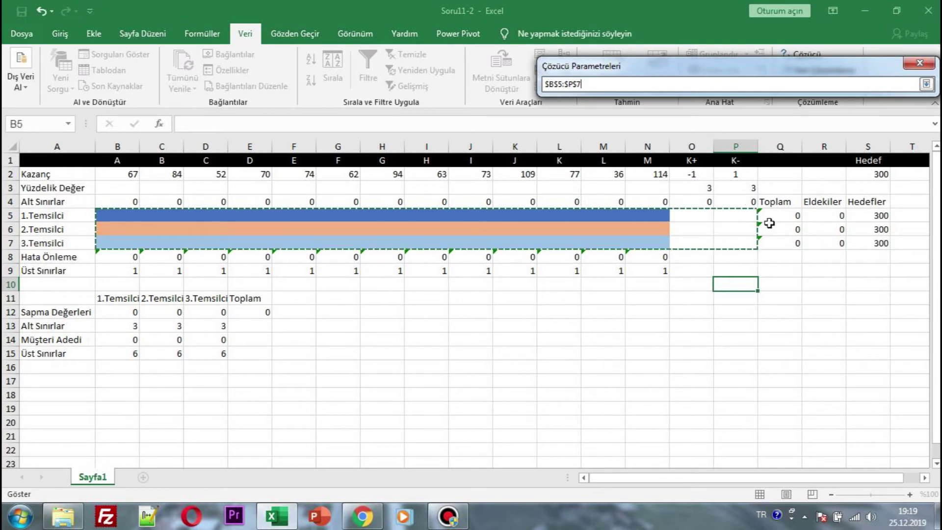
pyautogui.click(925, 84)
# Step: Add a Solver constraint making the Hedefler cells S5:S7 equal to the Eldekiler cells R5:R7
pyautogui.click(870, 206)
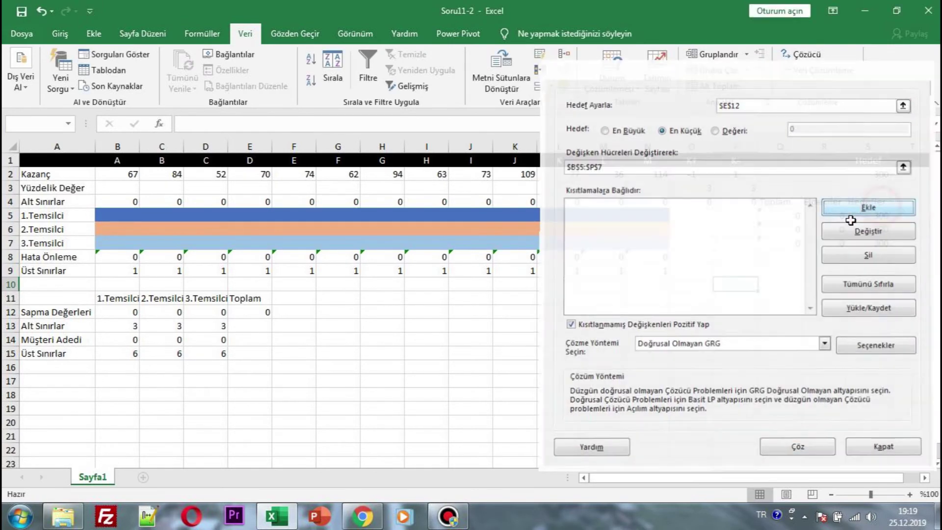
pyautogui.moveTo(811, 223); pyautogui.dragTo(668, 328)
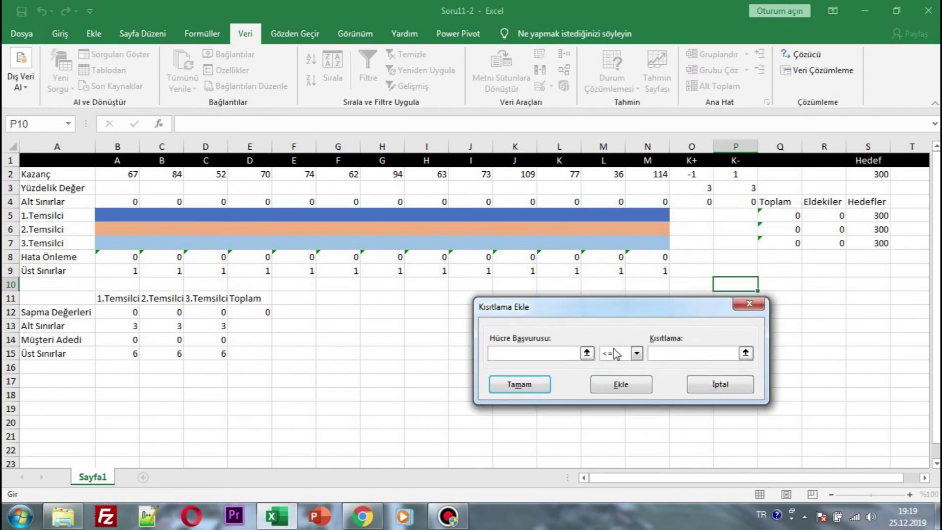
pyautogui.click(586, 351)
pyautogui.moveTo(878, 214); pyautogui.dragTo(878, 243)
pyautogui.click(755, 325)
pyautogui.click(636, 353)
pyautogui.click(615, 377)
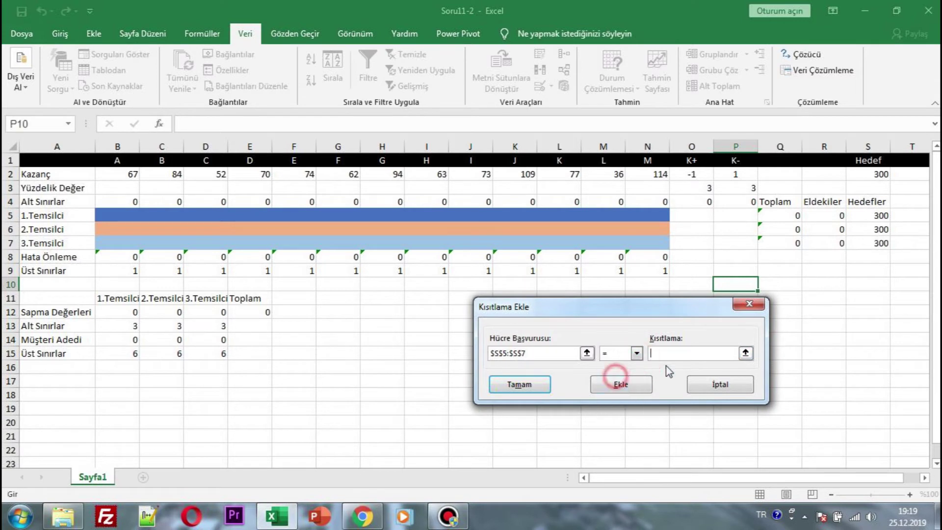
pyautogui.click(745, 352)
pyautogui.moveTo(826, 211); pyautogui.dragTo(834, 243)
pyautogui.click(755, 325)
pyautogui.click(620, 384)
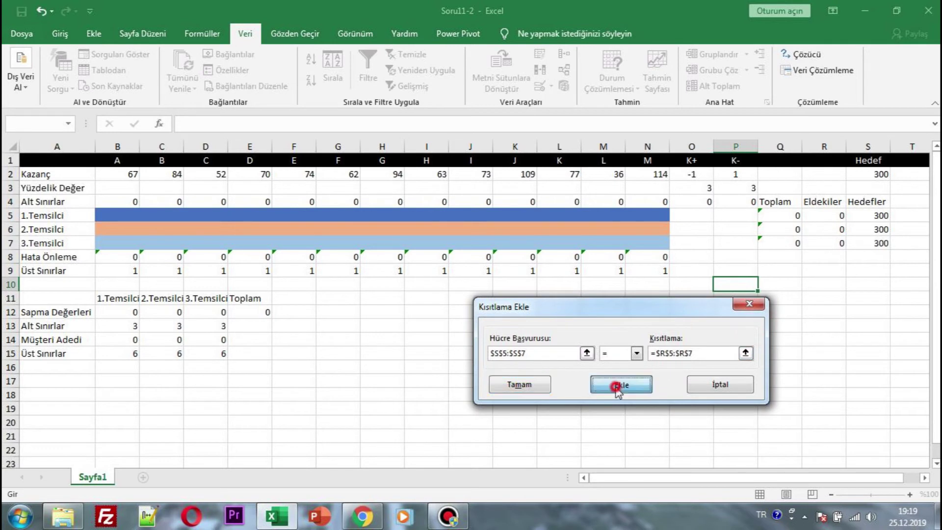
# Step: Add a Solver constraint that the lower limits B4:N4 are <= the 1.Temsilci row B5:N5
pyautogui.click(587, 353)
pyautogui.moveTo(128, 202); pyautogui.dragTo(662, 202)
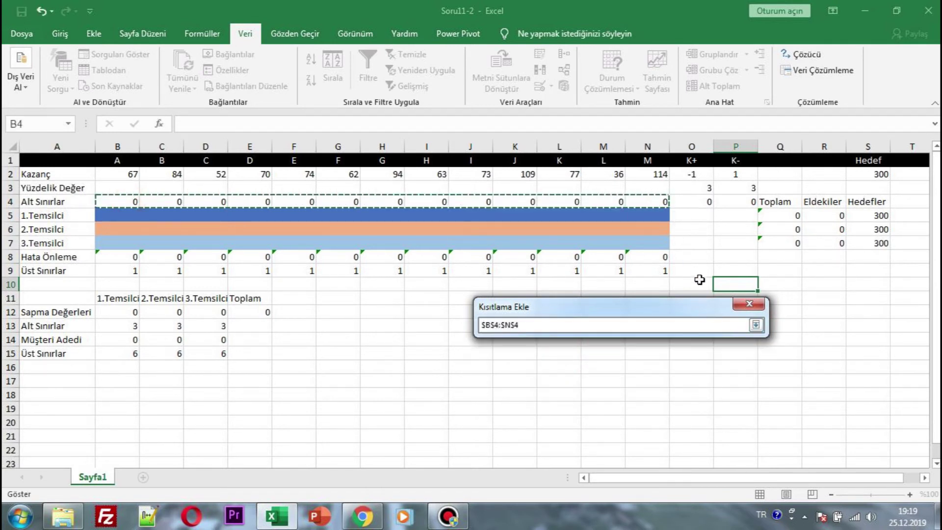
pyautogui.click(755, 324)
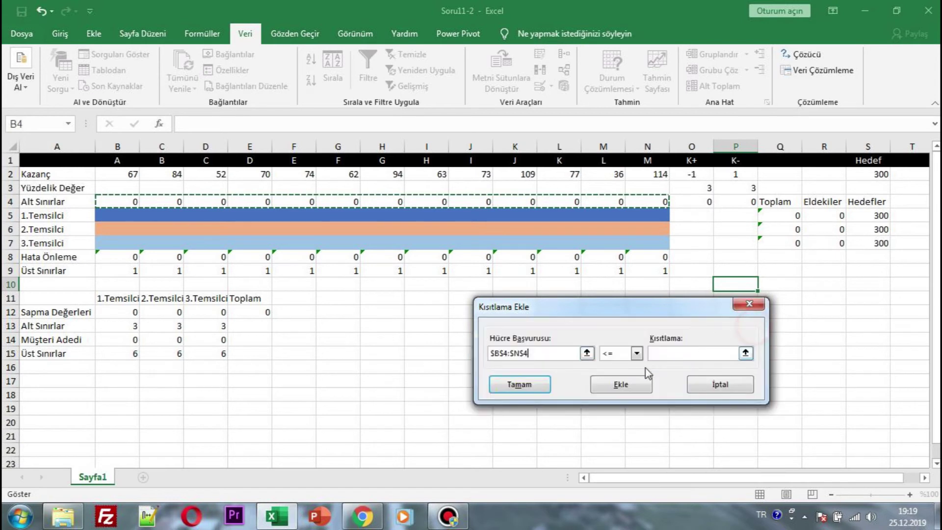
pyautogui.click(746, 353)
pyautogui.moveTo(120, 217); pyautogui.dragTo(658, 215)
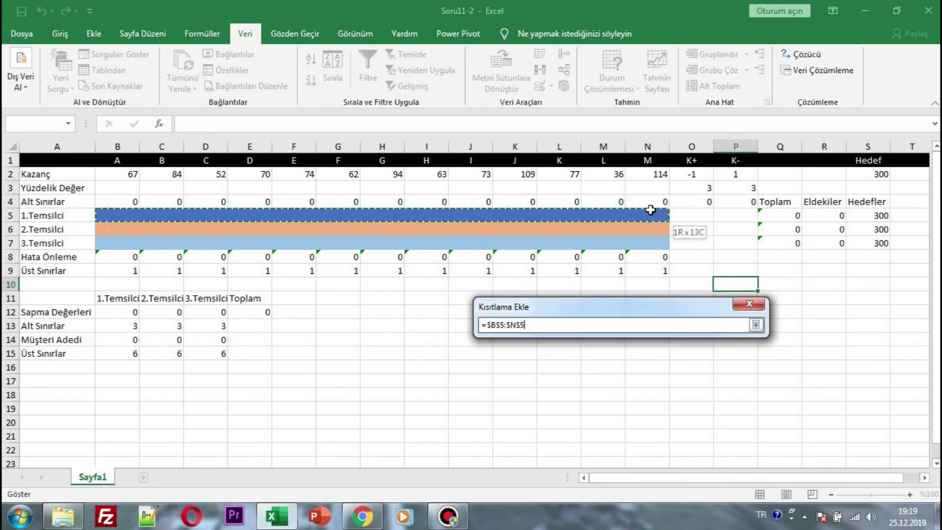
pyautogui.click(756, 324)
pyautogui.click(620, 384)
# Step: Add a Solver constraint that the lower limits B4:P4 are <= the 2.Temsilci row B6:P6, and return to the Solver parameters
pyautogui.click(586, 352)
pyautogui.moveTo(111, 200); pyautogui.dragTo(659, 201)
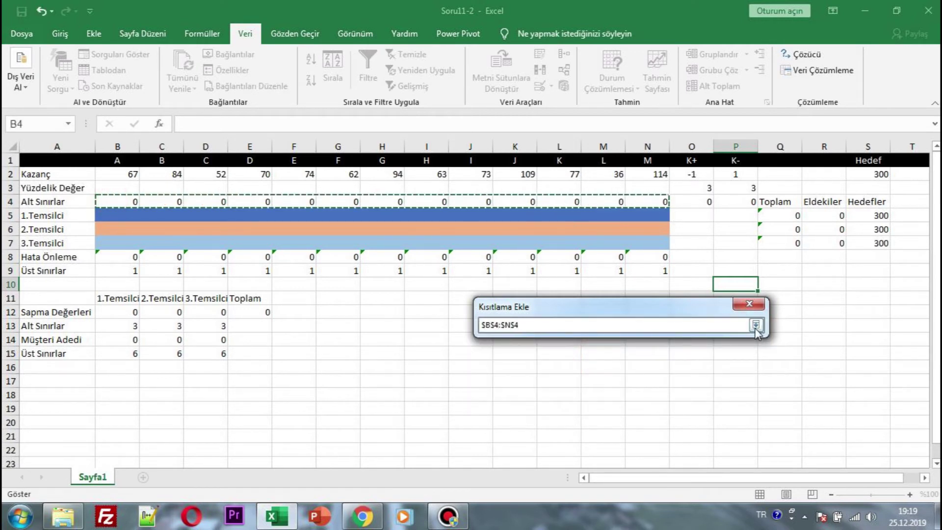
pyautogui.click(755, 325)
pyautogui.click(745, 352)
pyautogui.moveTo(120, 230); pyautogui.dragTo(734, 224)
pyautogui.click(756, 325)
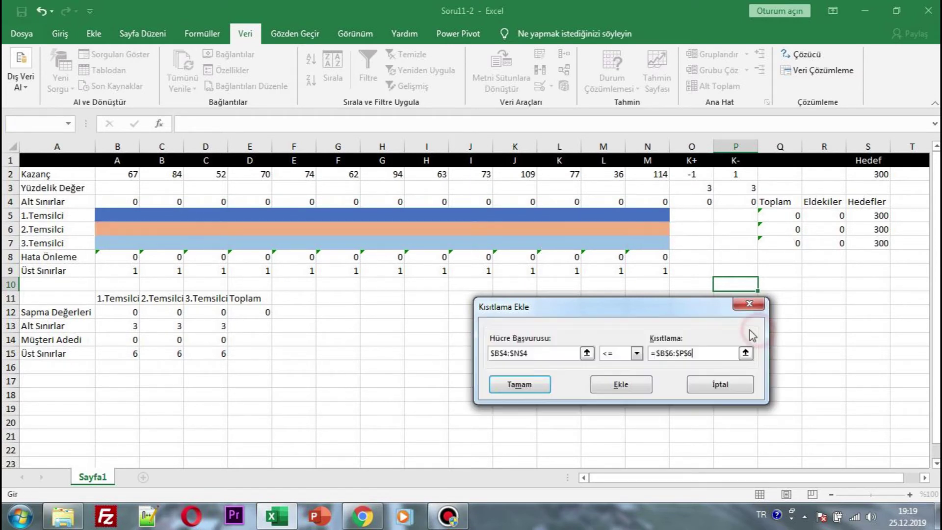
pyautogui.click(586, 353)
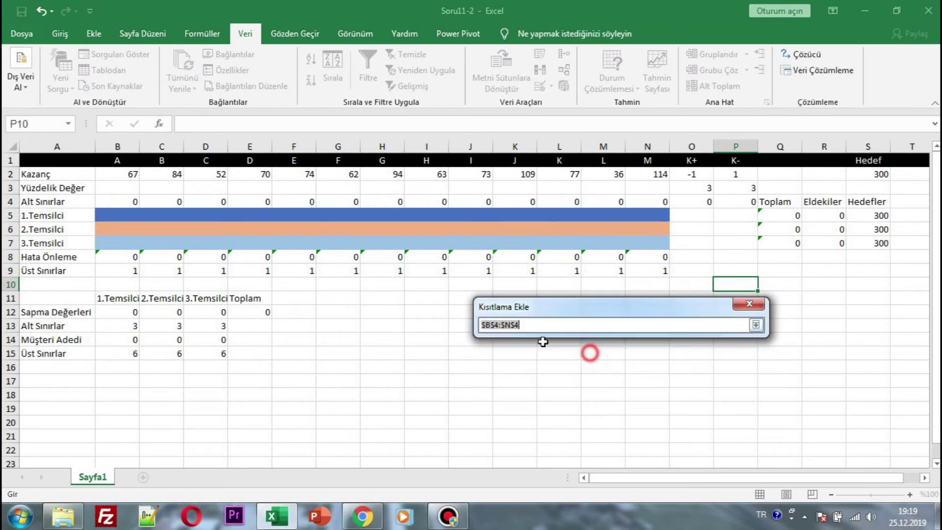
pyautogui.moveTo(117, 201); pyautogui.dragTo(736, 202)
pyautogui.click(758, 327)
pyautogui.click(623, 384)
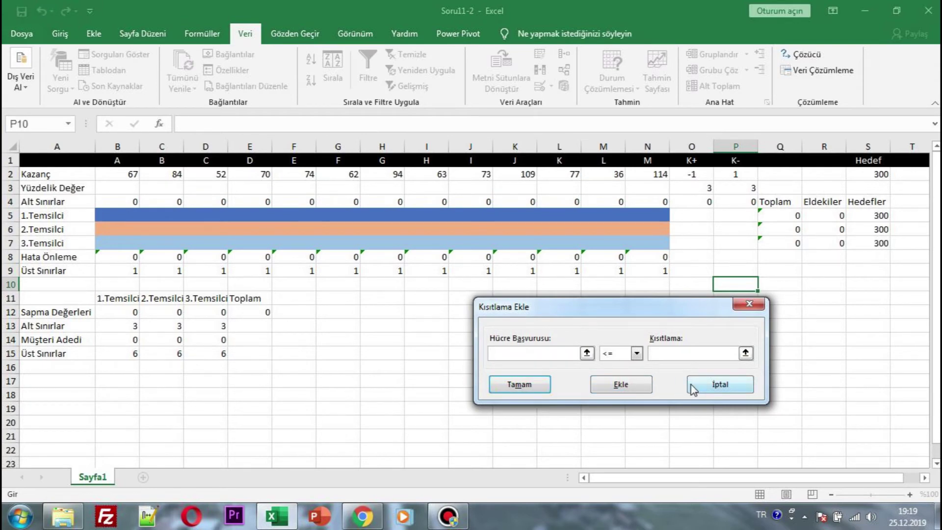
pyautogui.click(714, 384)
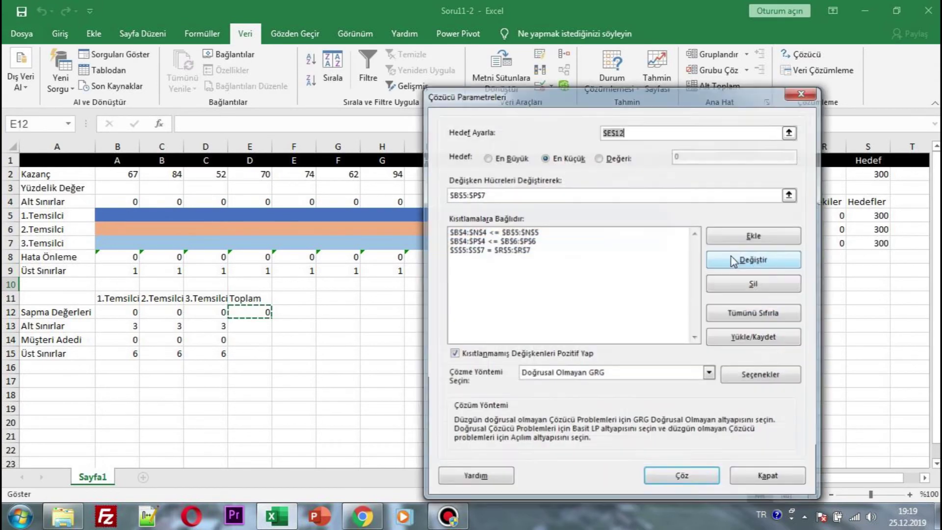
# Step: Change the 1.Temsilci lower-limit constraint to B4:P4 <= B5:P5 so it includes the K+ and K- columns
pyautogui.click(526, 241)
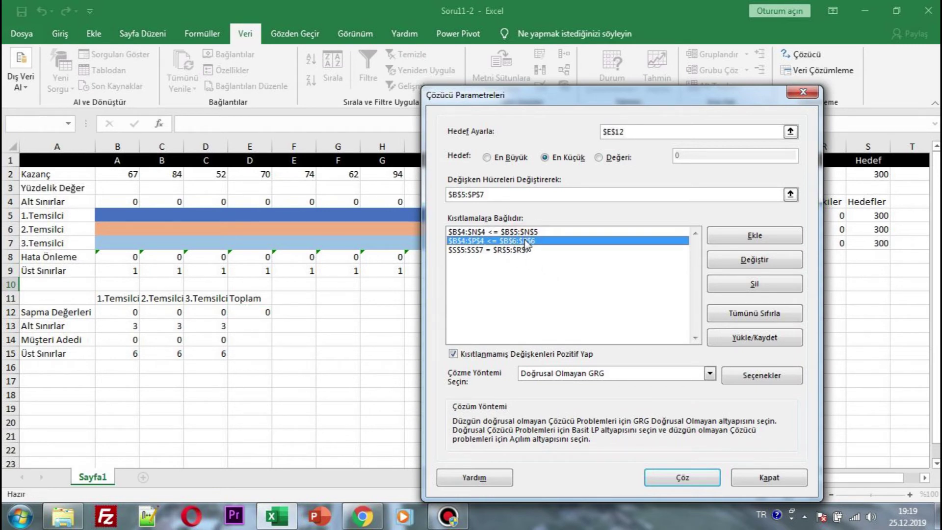
pyautogui.click(538, 232)
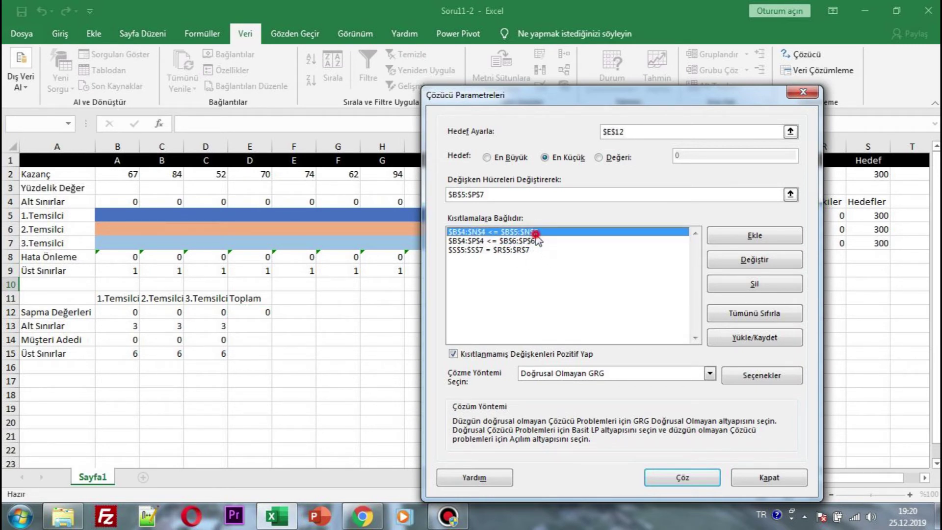
pyautogui.click(754, 266)
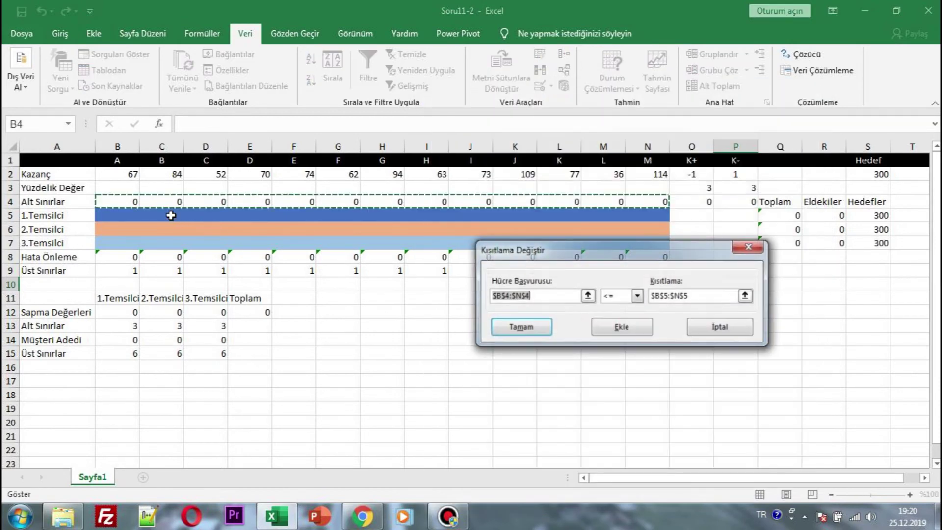
pyautogui.click(587, 295)
pyautogui.moveTo(101, 201); pyautogui.dragTo(730, 200)
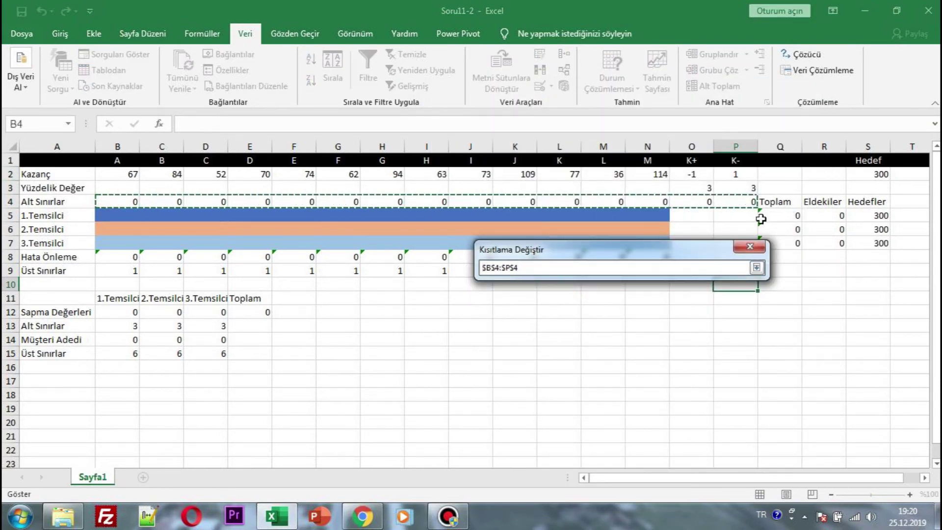
pyautogui.click(756, 267)
pyautogui.click(746, 296)
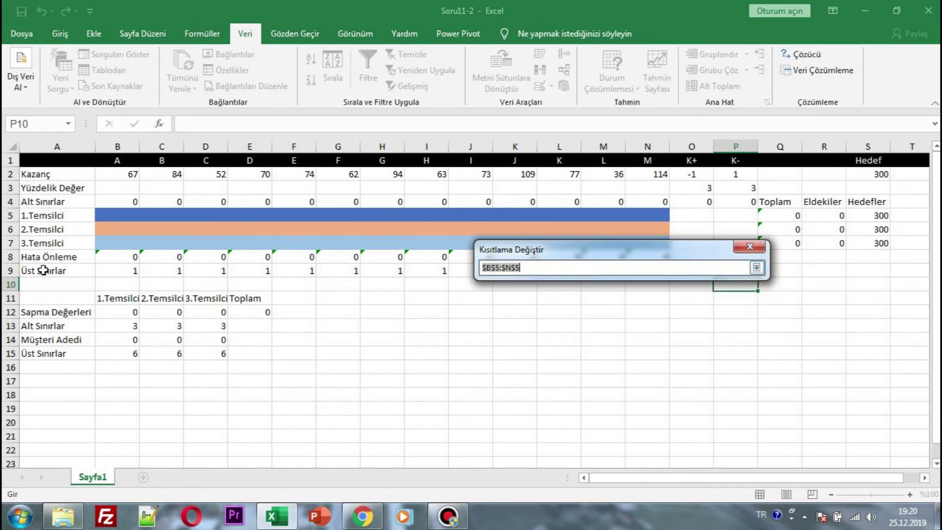
pyautogui.moveTo(127, 210); pyautogui.dragTo(731, 216)
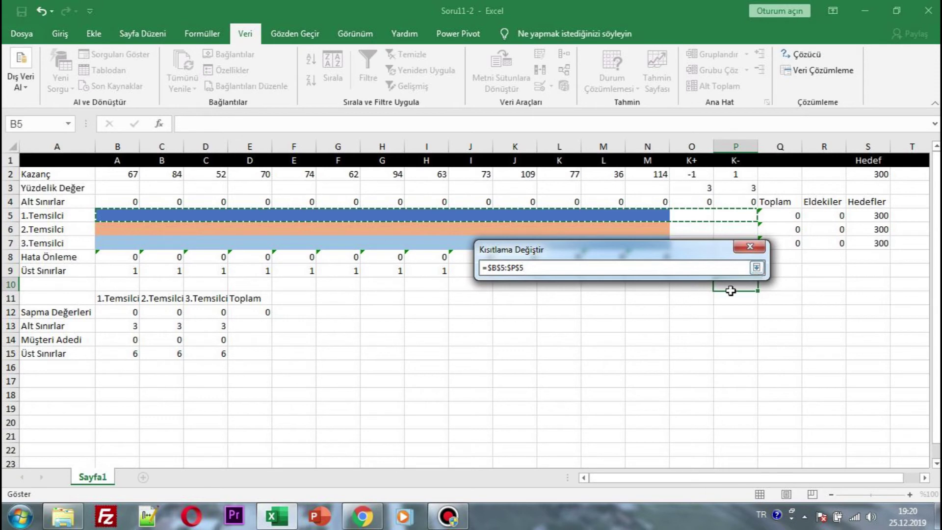
pyautogui.click(756, 268)
pyautogui.click(640, 326)
pyautogui.click(715, 328)
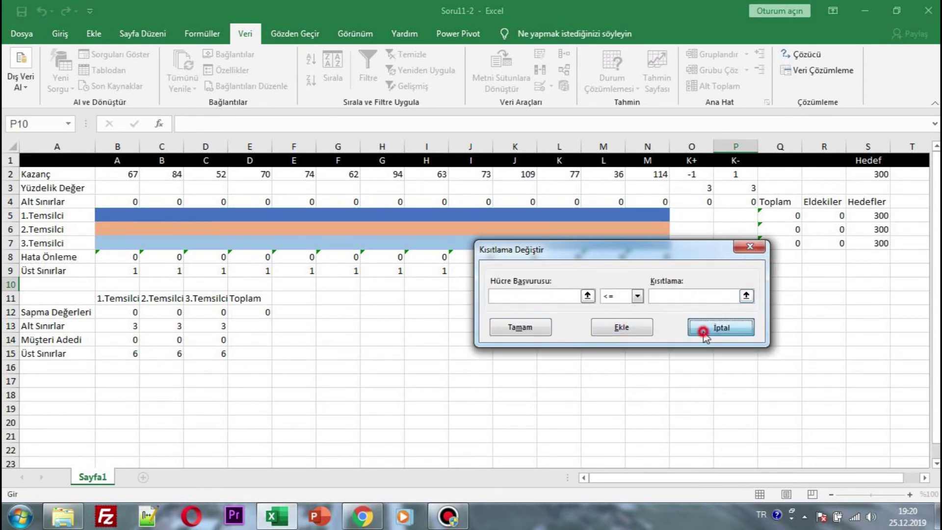
# Step: Add a Solver constraint that the lower limits B4:P4 are <= the 3.Temsilci row B7:P7
pyautogui.click(764, 236)
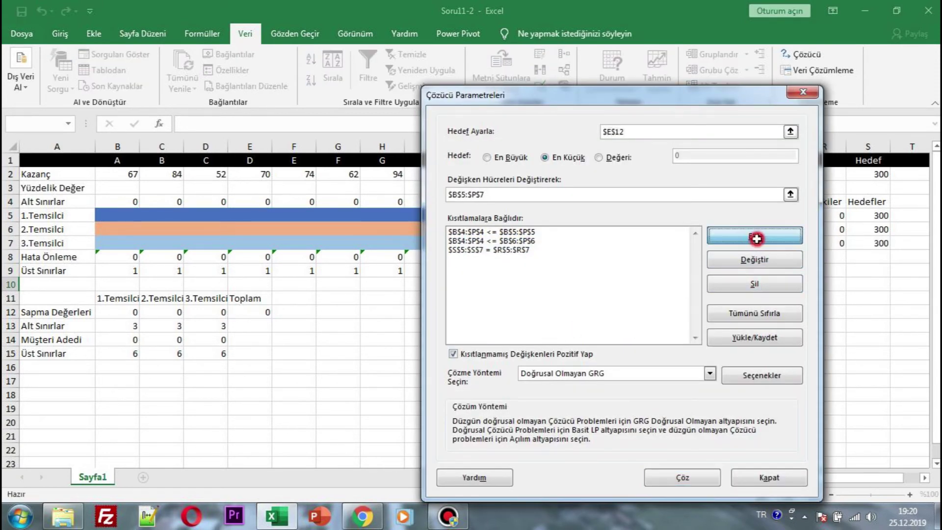
pyautogui.click(115, 241)
pyautogui.moveTo(123, 201); pyautogui.dragTo(734, 201)
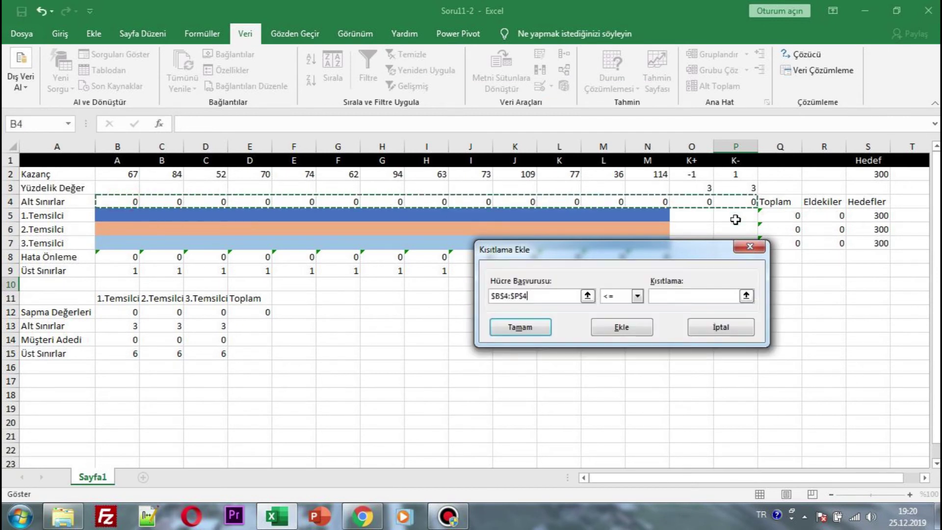
pyautogui.click(746, 296)
pyautogui.moveTo(125, 244); pyautogui.dragTo(734, 246)
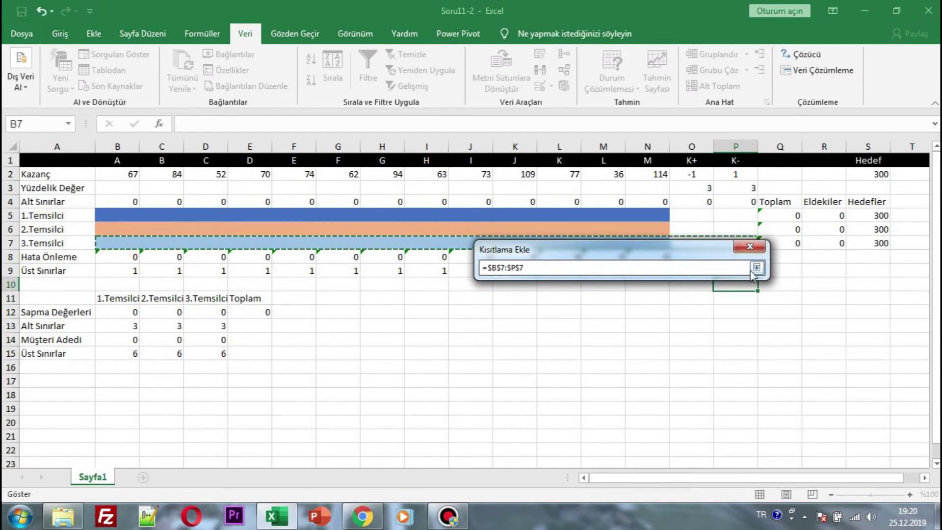
pyautogui.click(622, 328)
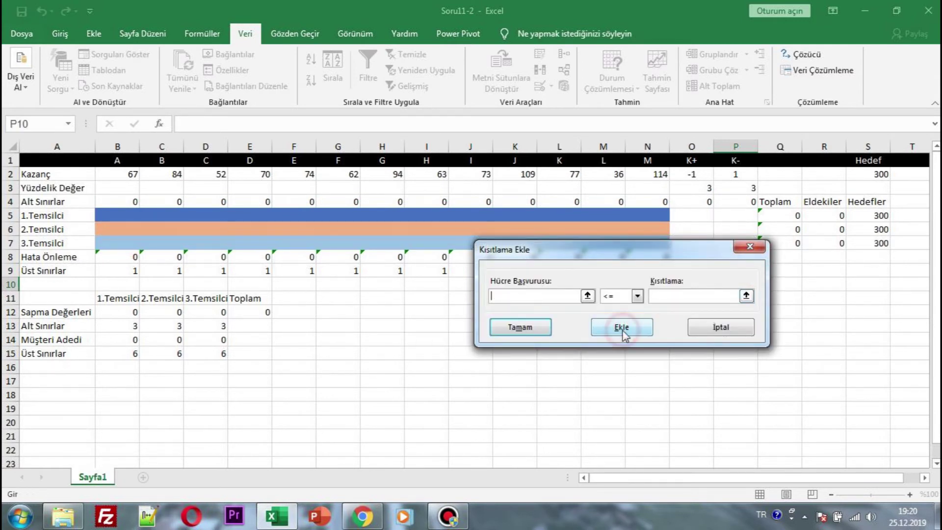
# Step: Add a Solver constraint that the Hata Önleme row B8:N8 = the upper limits B9:N9
pyautogui.click(587, 296)
pyautogui.moveTo(124, 256); pyautogui.dragTo(745, 315)
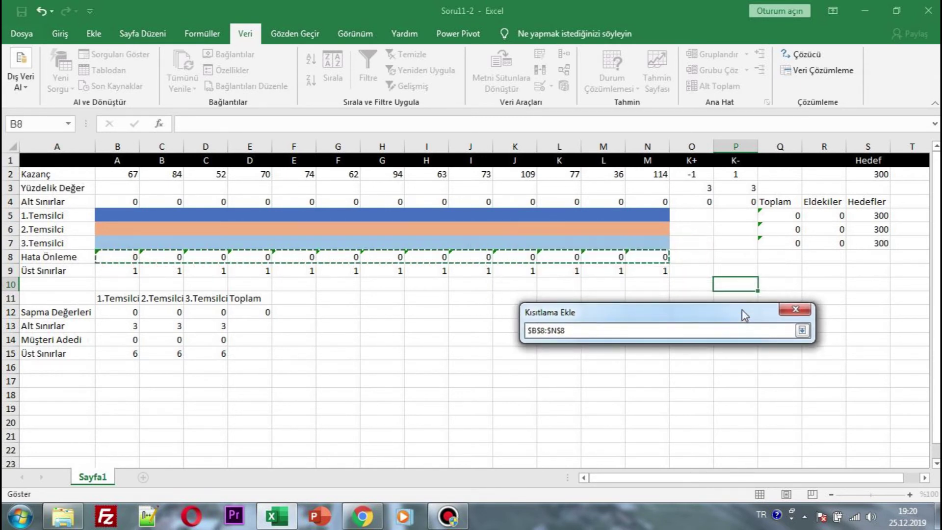
pyautogui.click(802, 331)
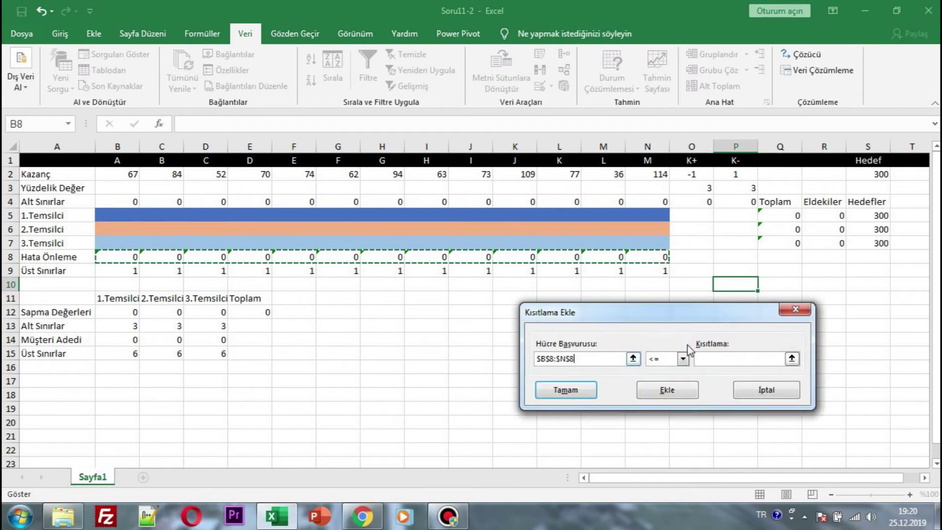
pyautogui.click(682, 358)
pyautogui.click(655, 382)
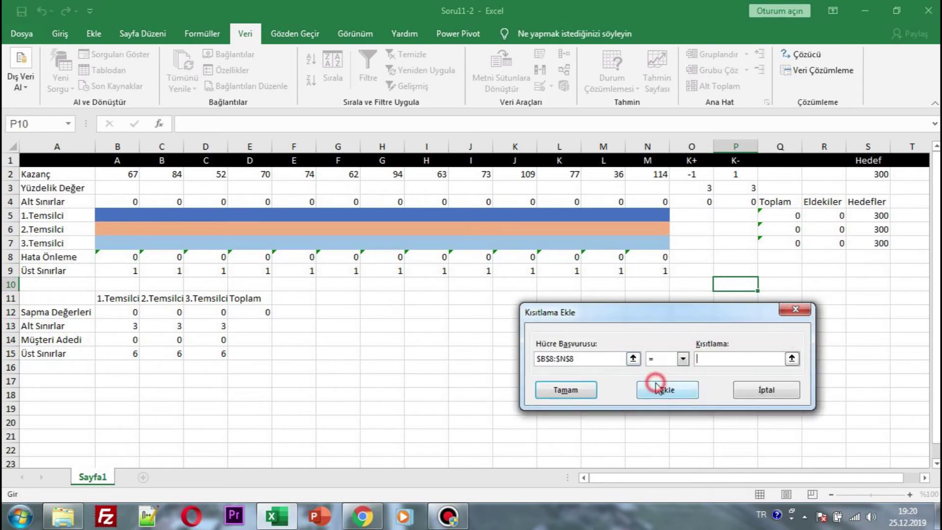
pyautogui.click(791, 359)
pyautogui.moveTo(122, 258); pyautogui.dragTo(658, 271)
pyautogui.click(801, 331)
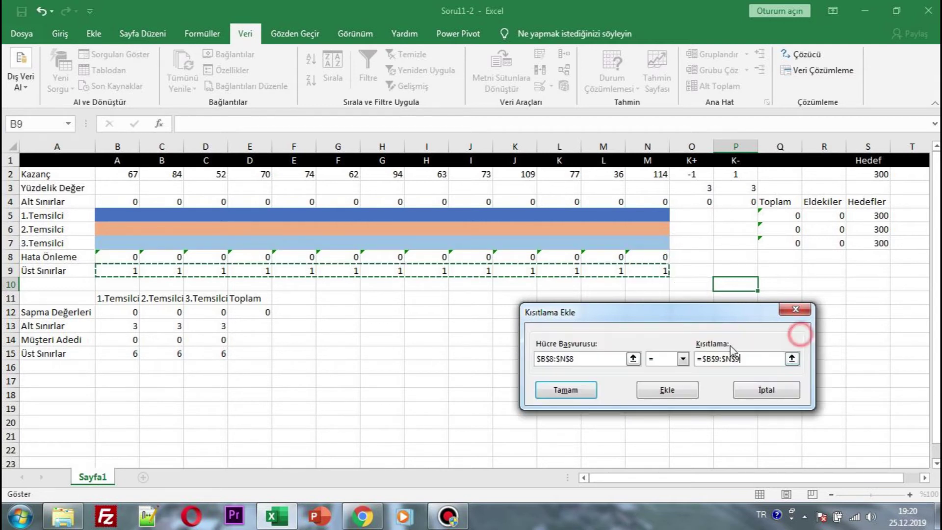
pyautogui.click(667, 390)
# Step: Add a Solver constraint that the 1.Temsilci row B5:N5 is <= the upper limits B9:N9
pyautogui.click(633, 358)
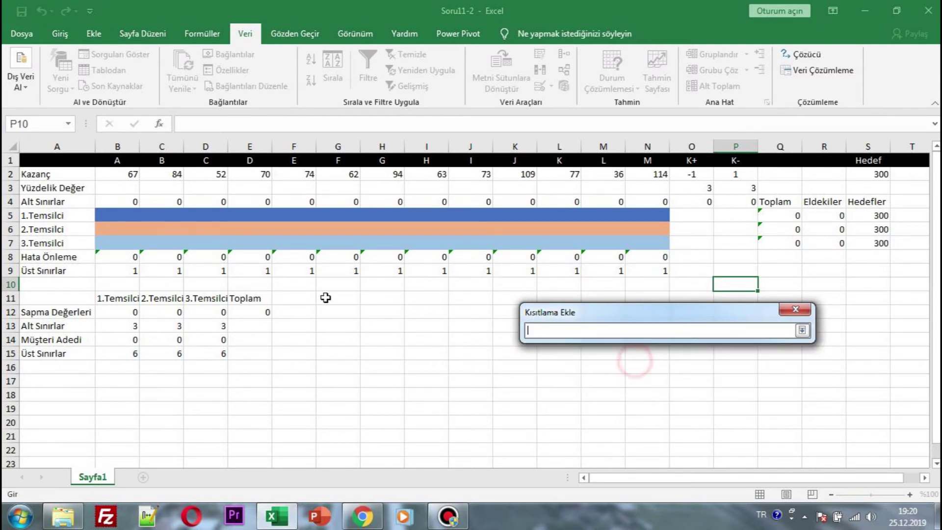
pyautogui.moveTo(117, 216); pyautogui.dragTo(658, 215)
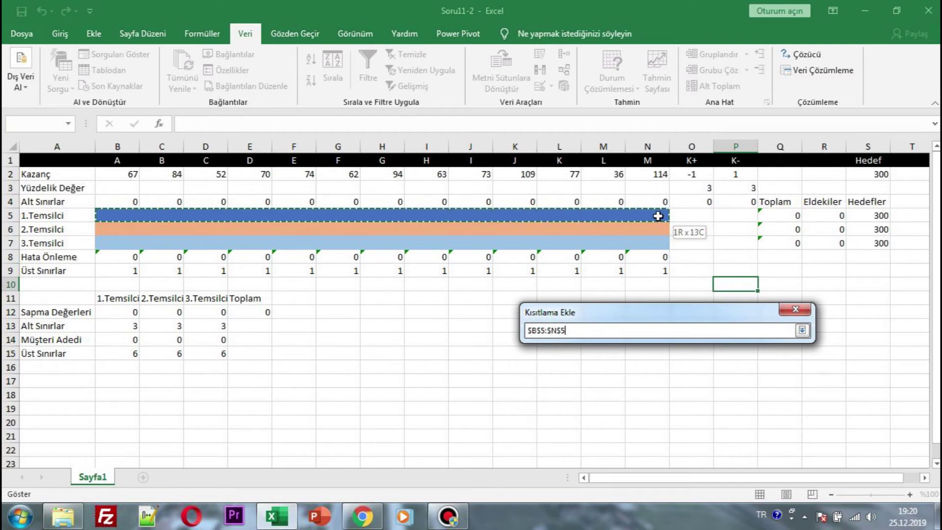
pyautogui.click(801, 331)
pyautogui.click(791, 359)
pyautogui.moveTo(114, 271); pyautogui.dragTo(637, 271)
pyautogui.click(802, 331)
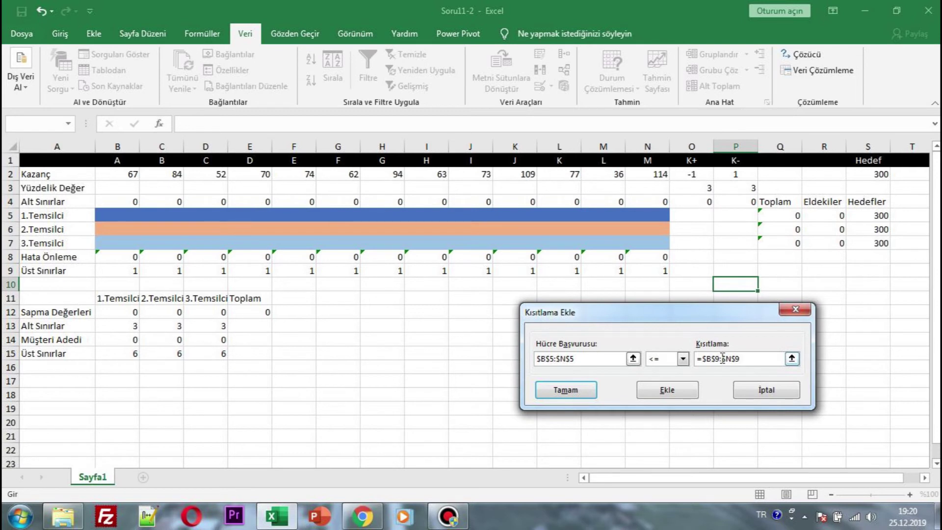
pyautogui.click(667, 389)
# Step: Add a Solver constraint that the 2.Temsilci row B6:N6 is <= the upper limits B9:N9
pyautogui.click(632, 358)
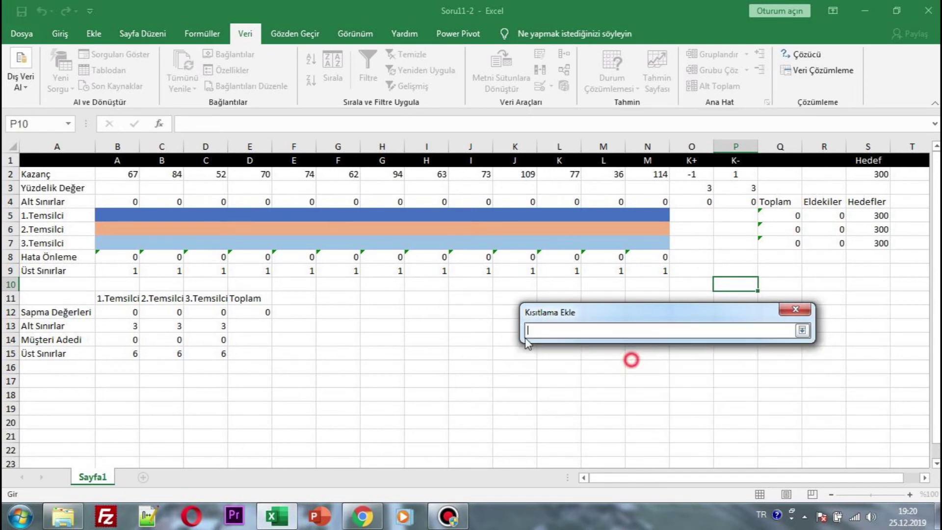
pyautogui.moveTo(125, 228); pyautogui.dragTo(667, 229)
pyautogui.click(801, 330)
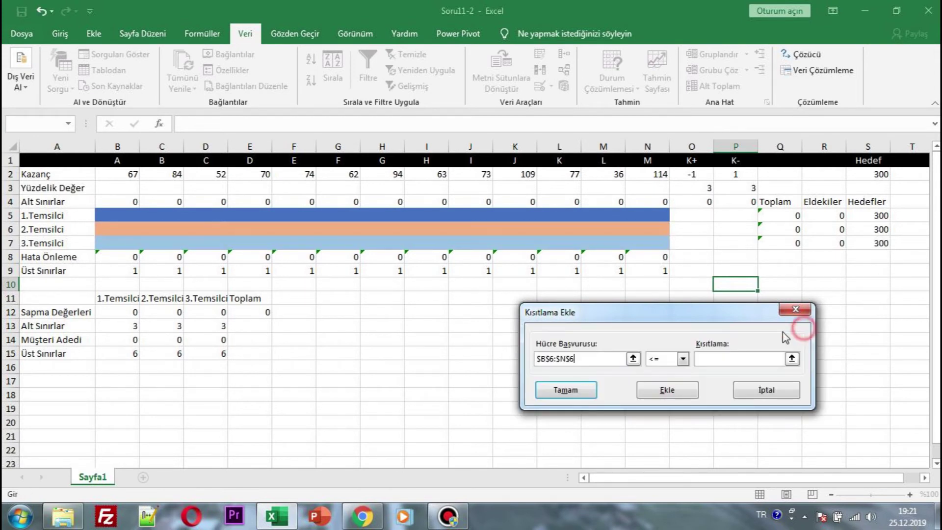
pyautogui.click(791, 359)
pyautogui.moveTo(127, 272); pyautogui.dragTo(649, 270)
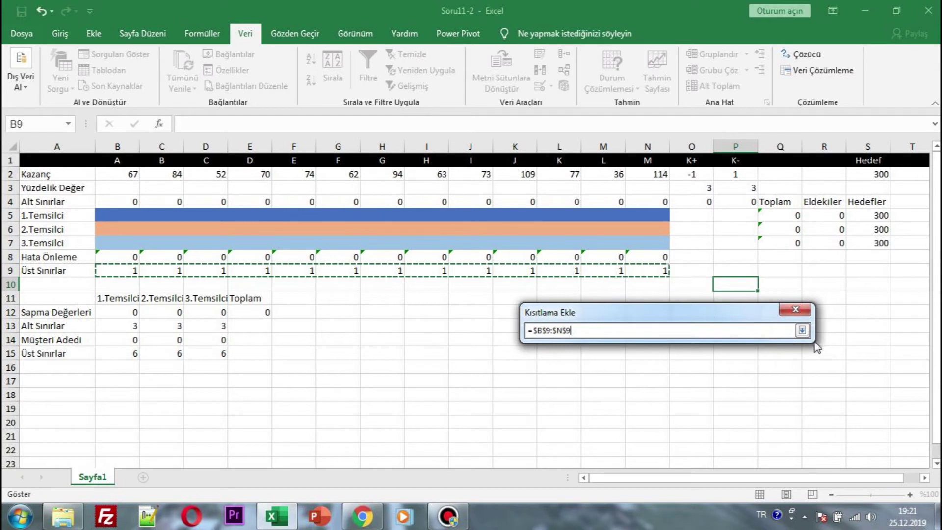
pyautogui.click(801, 330)
pyautogui.click(667, 389)
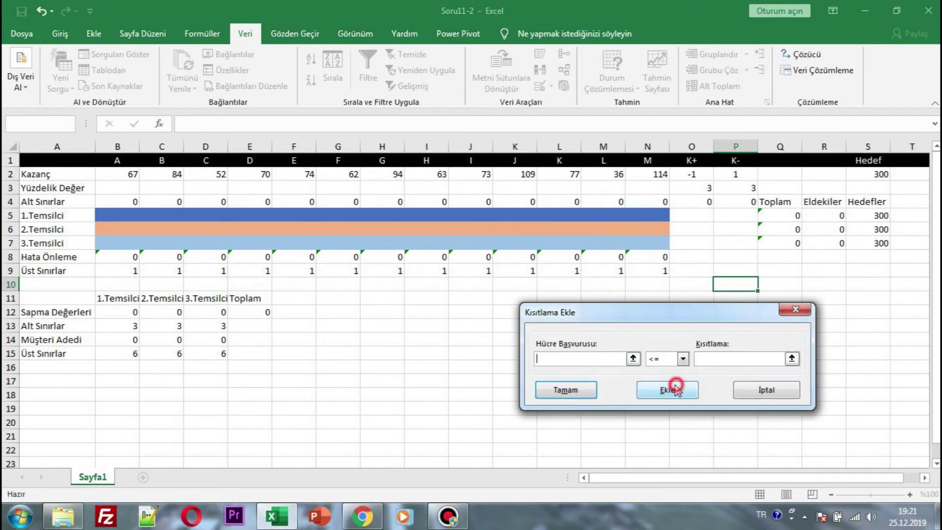
# Step: Add a Solver constraint that the 3.Temsilci row B7:N7 is <= the upper limits B9:N9
pyautogui.click(633, 358)
pyautogui.moveTo(126, 243); pyautogui.dragTo(656, 244)
pyautogui.click(801, 330)
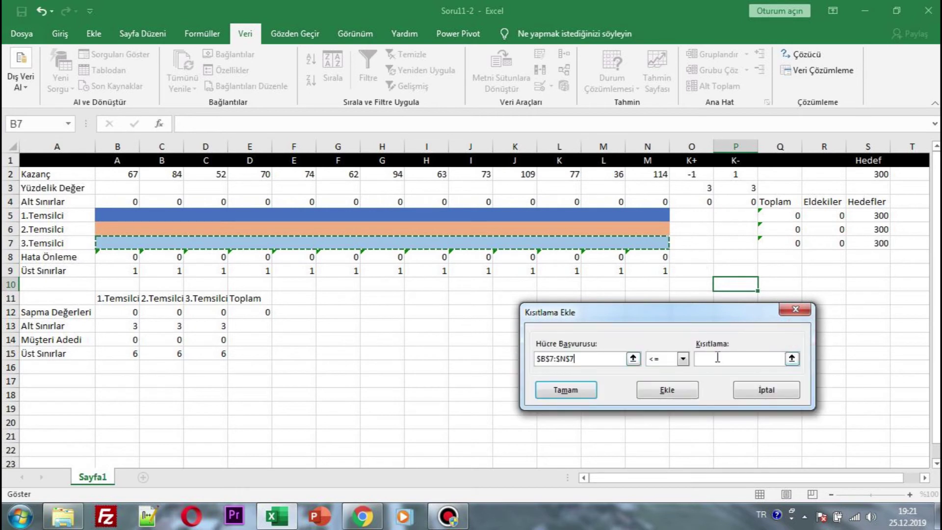
pyautogui.click(793, 357)
pyautogui.moveTo(120, 270); pyautogui.dragTo(649, 271)
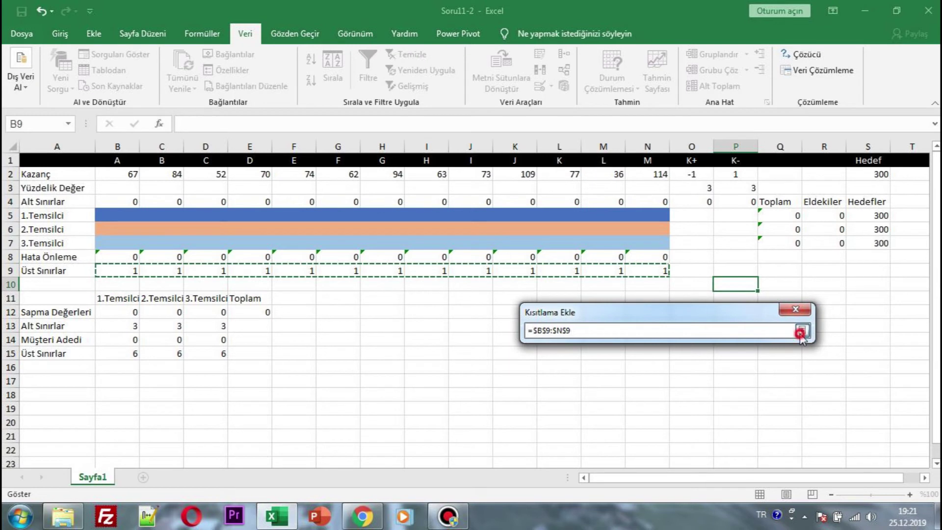
pyautogui.click(801, 331)
pyautogui.click(674, 392)
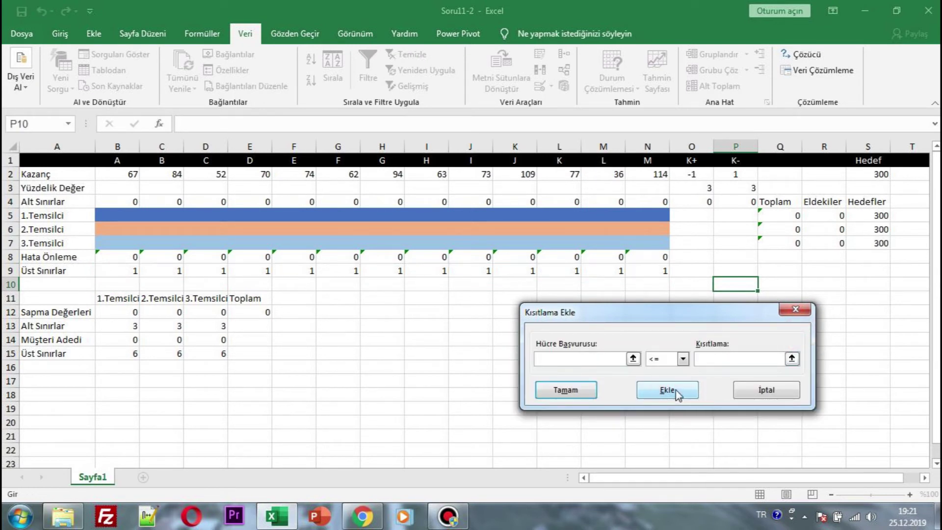
# Step: Add a Solver constraint that all variable cells B5:P7 are integers (tamsayı), and close the Solver parameters
pyautogui.click(633, 359)
pyautogui.moveTo(130, 216); pyautogui.dragTo(731, 239)
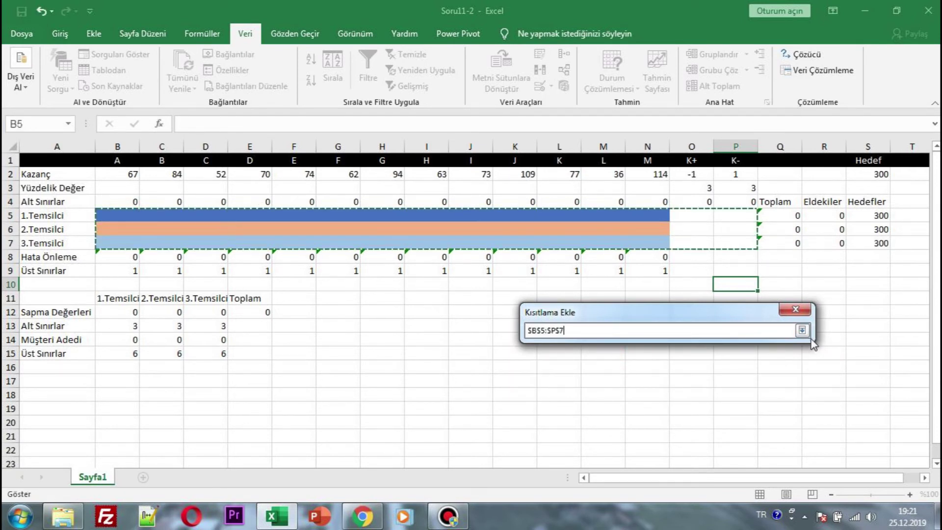
pyautogui.click(801, 330)
pyautogui.click(683, 359)
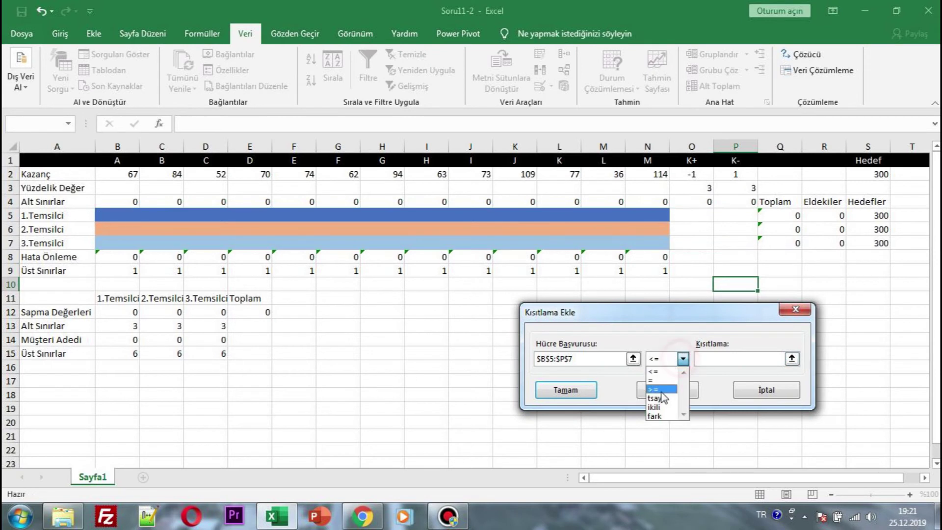
pyautogui.click(660, 401)
pyautogui.click(662, 398)
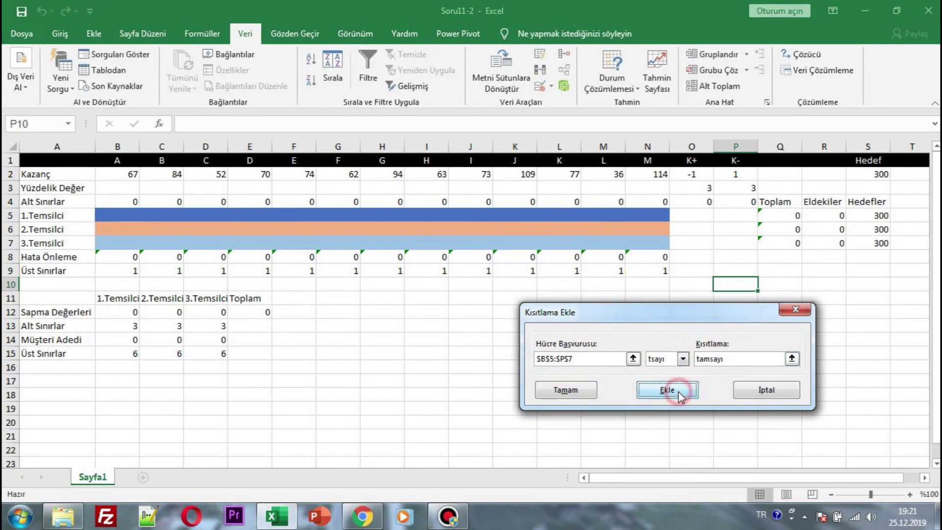
pyautogui.click(775, 391)
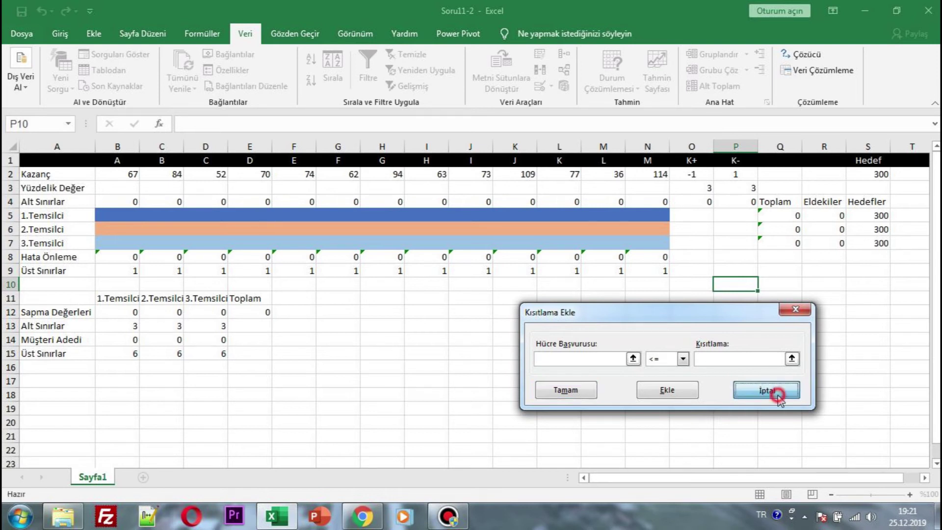
pyautogui.click(805, 475)
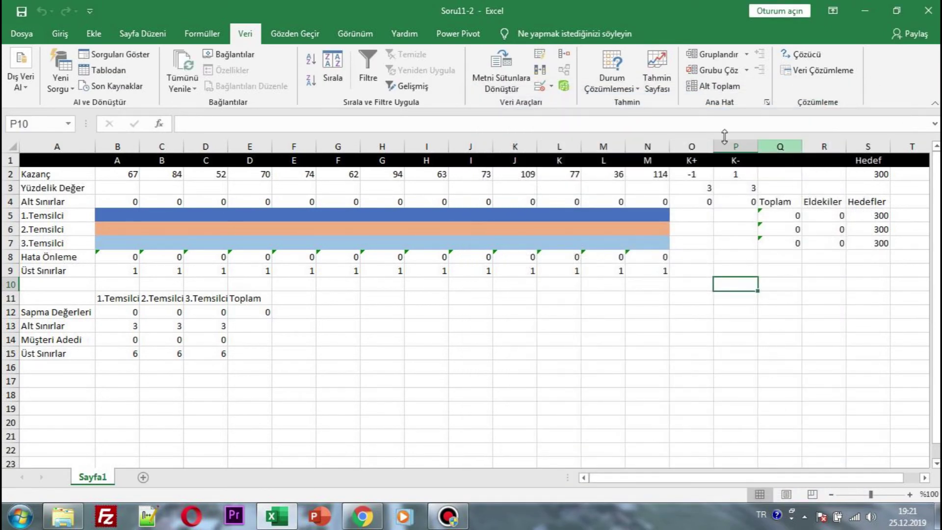
# Step: Run Solver on the model with its current parameters and keep the Solver solution
pyautogui.click(806, 55)
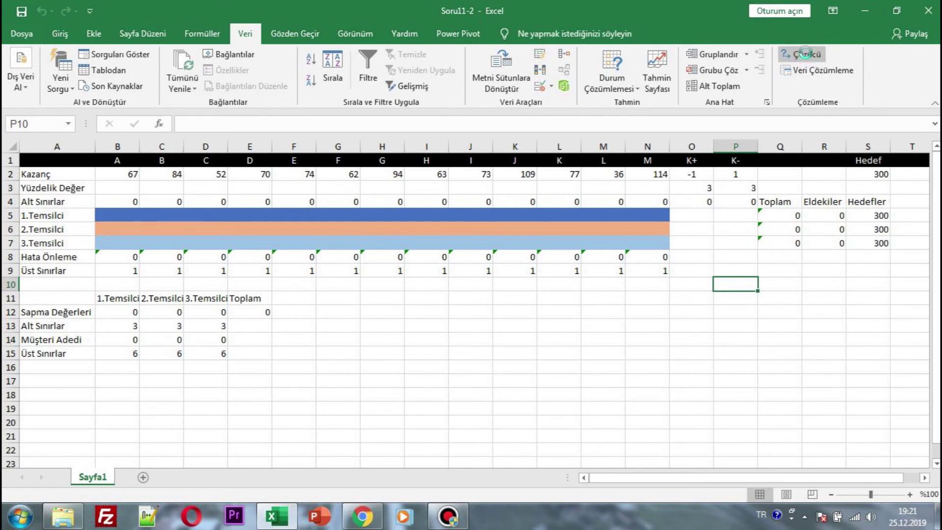
pyautogui.click(727, 476)
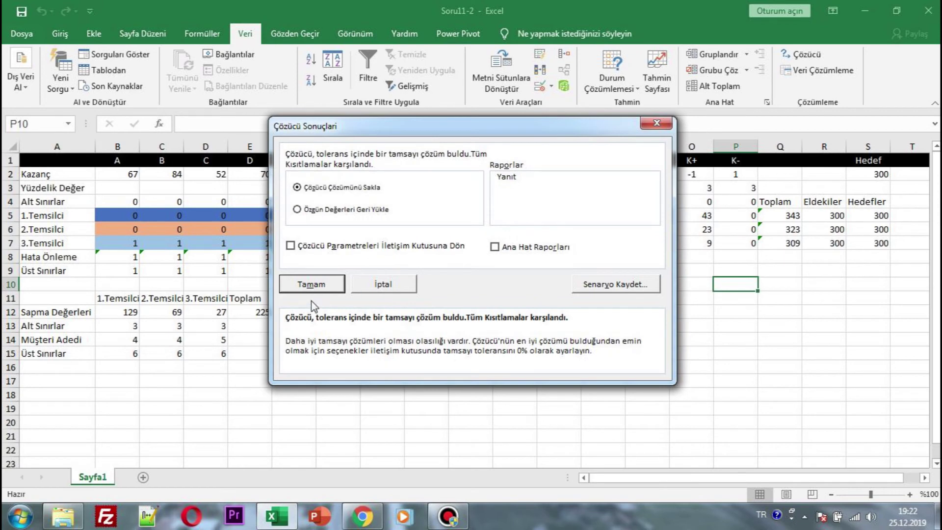
pyautogui.click(320, 285)
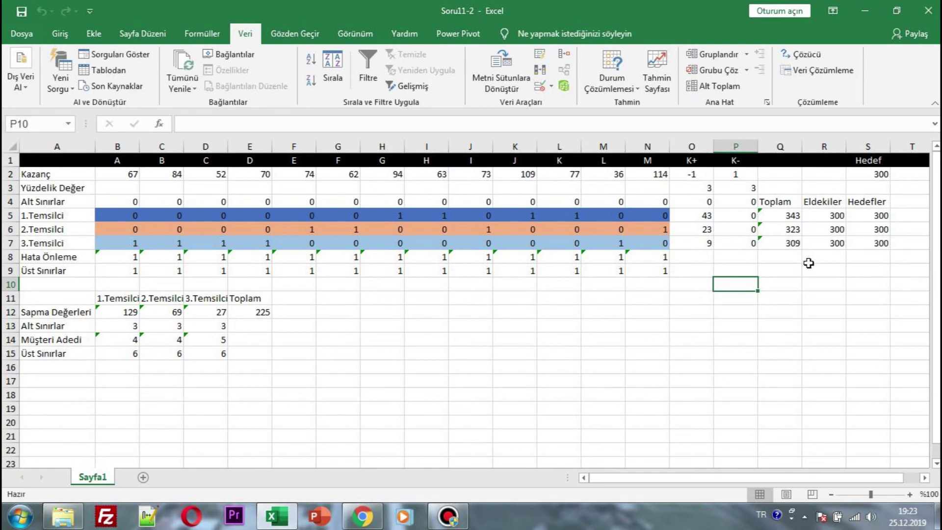
# Step: Set the Hedef value in S2 to 325
pyautogui.click(882, 174)
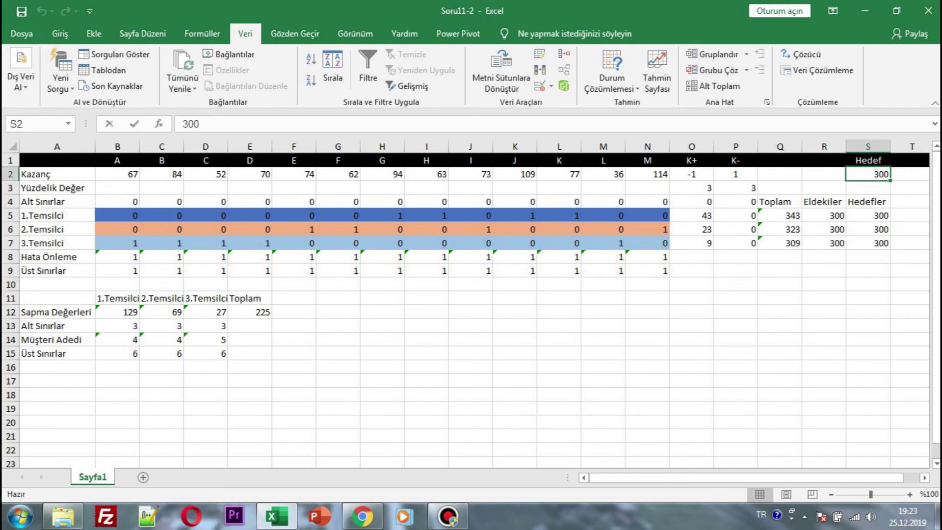
pyautogui.write('325')
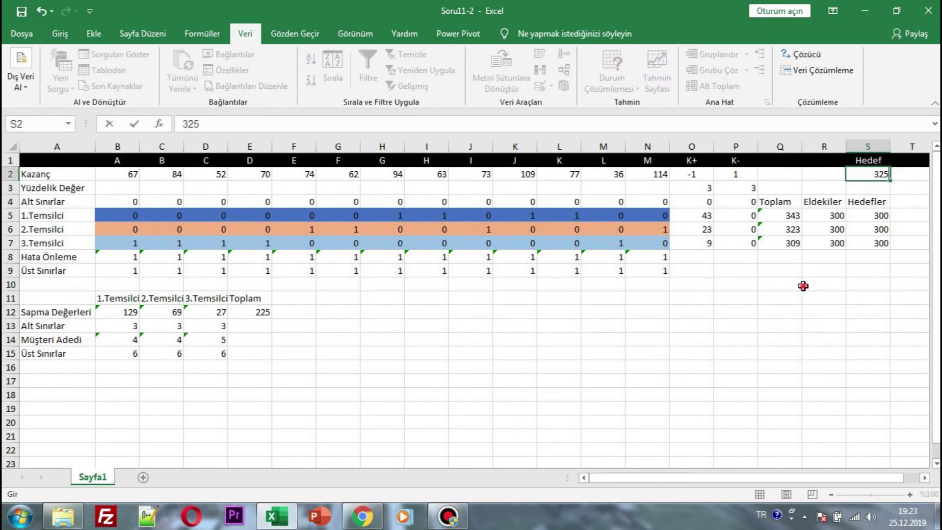
pyautogui.click(803, 285)
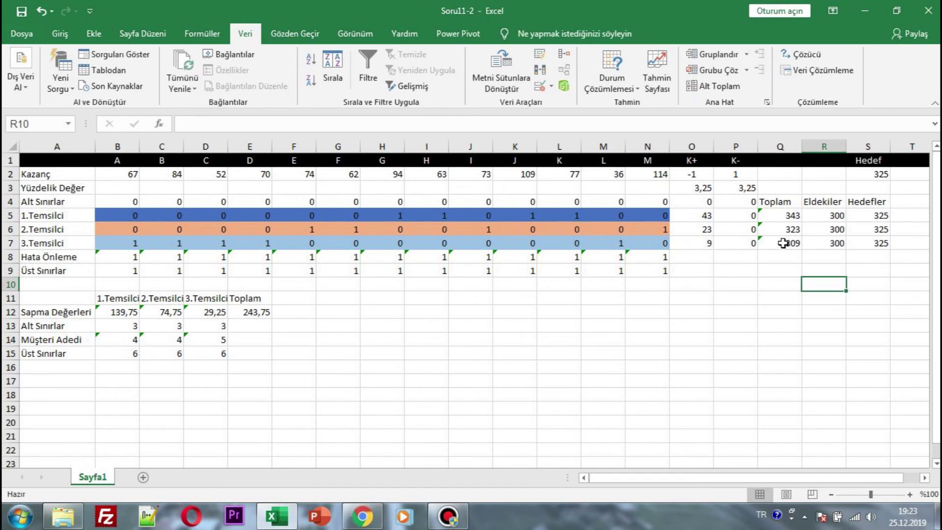
# Step: Solve the model again with Solver for the new target and keep the solution in the sheet
pyautogui.click(388, 315)
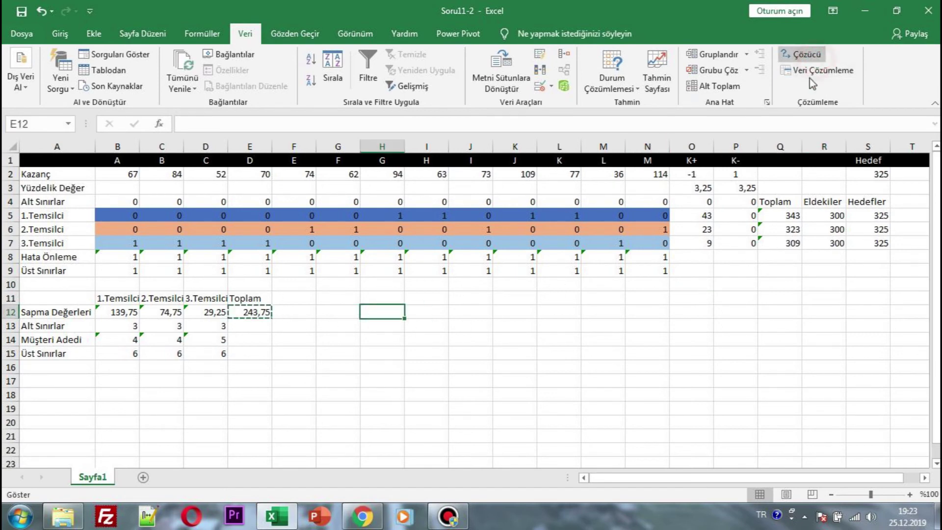
pyautogui.click(799, 55)
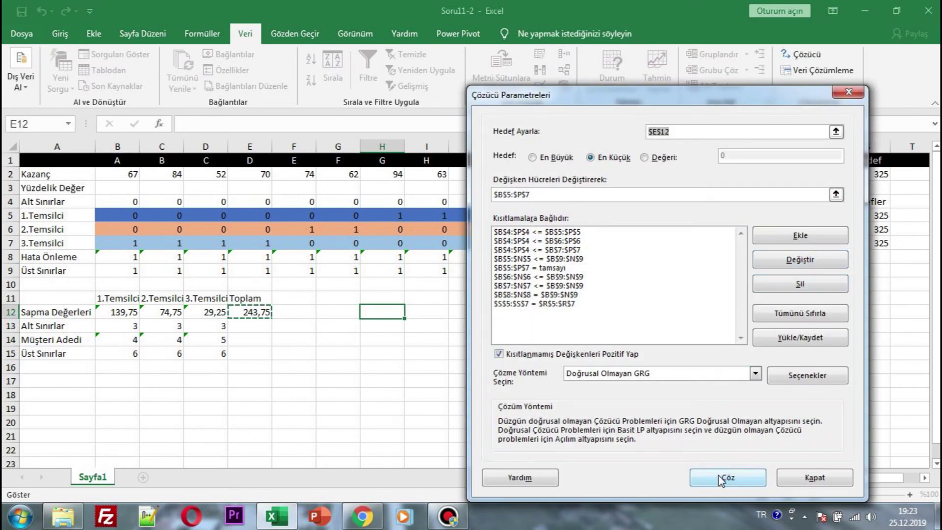
pyautogui.click(738, 477)
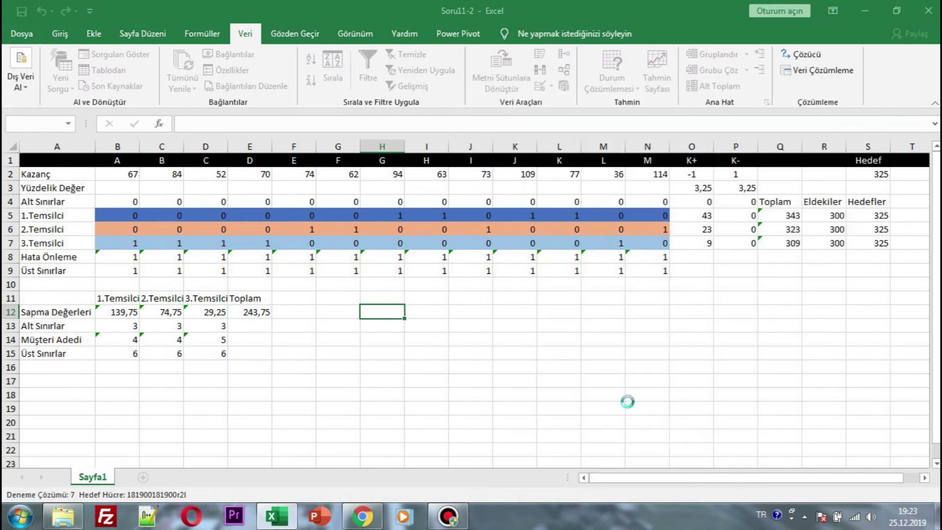
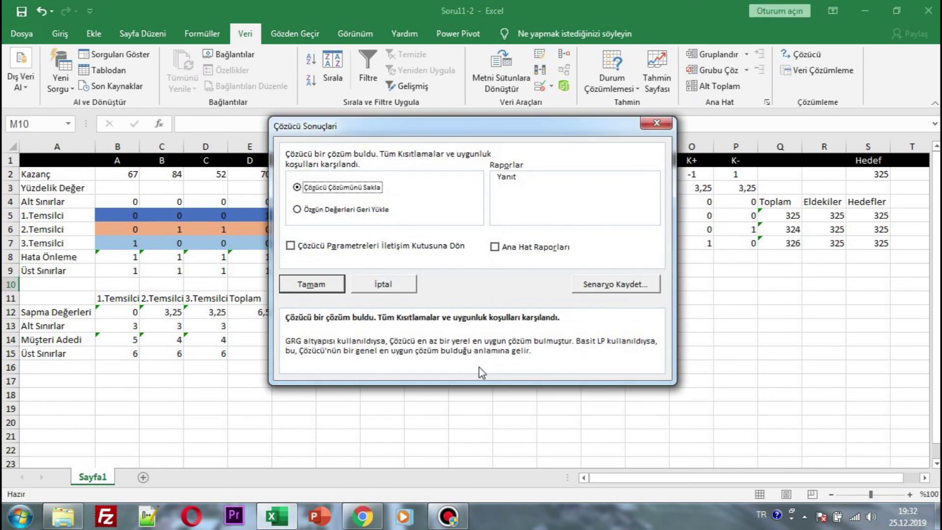
pyautogui.click(311, 285)
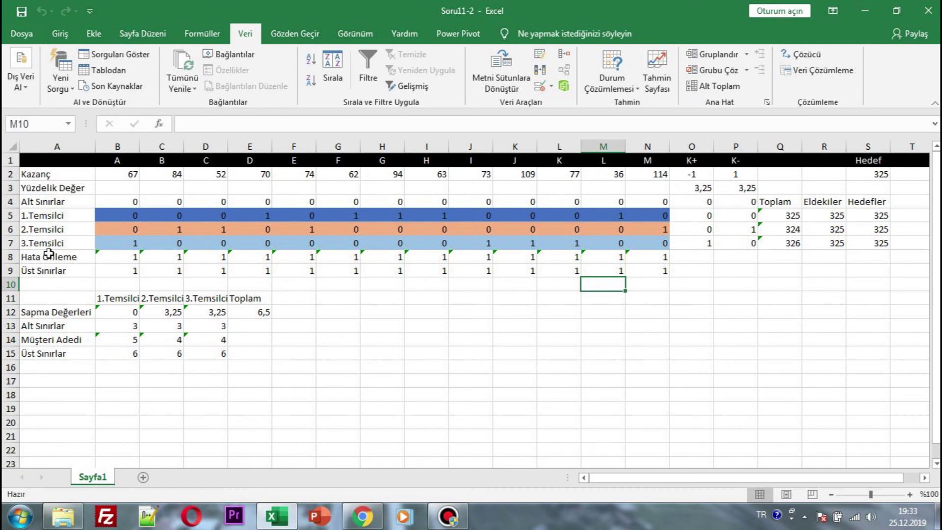
pyautogui.click(817, 281)
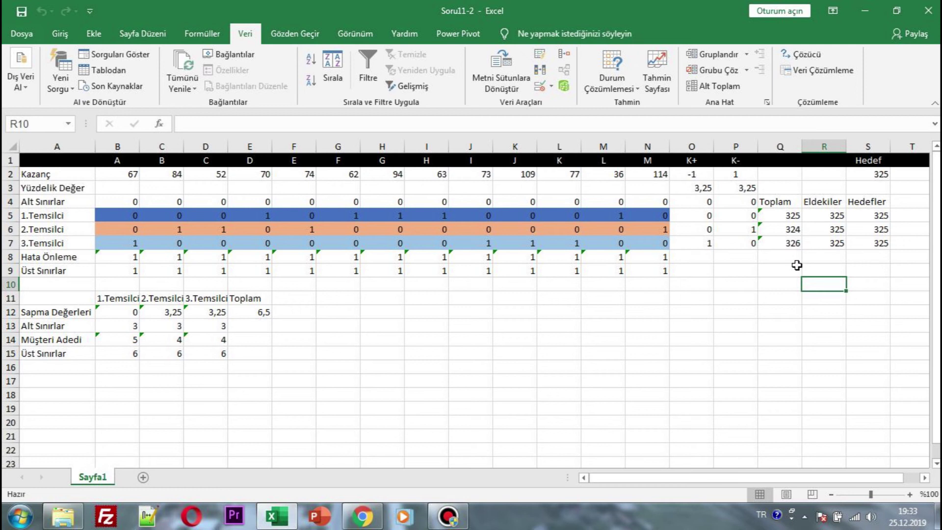
pyautogui.click(429, 369)
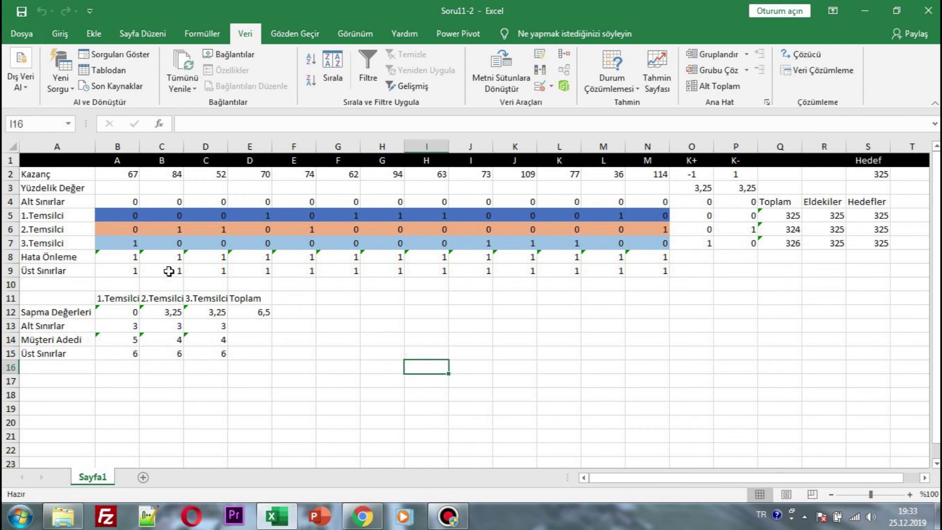
pyautogui.click(320, 310)
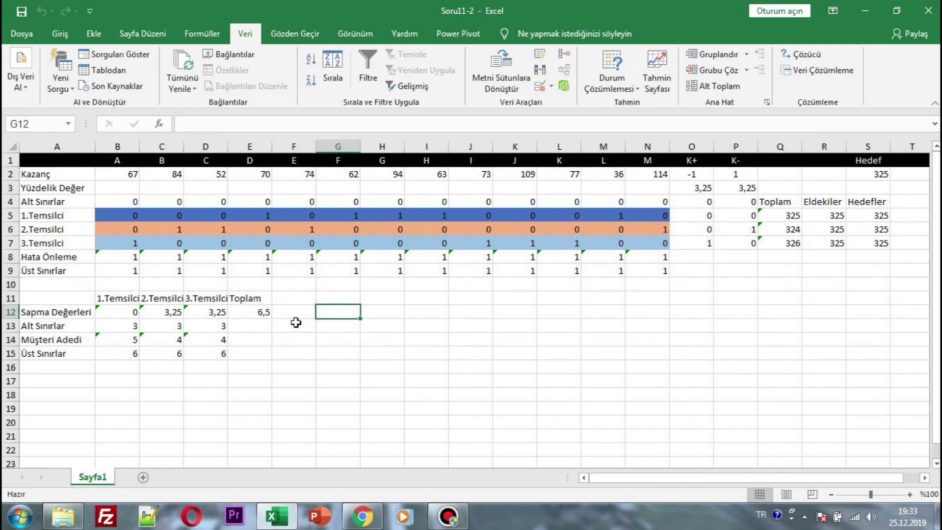
pyautogui.click(321, 299)
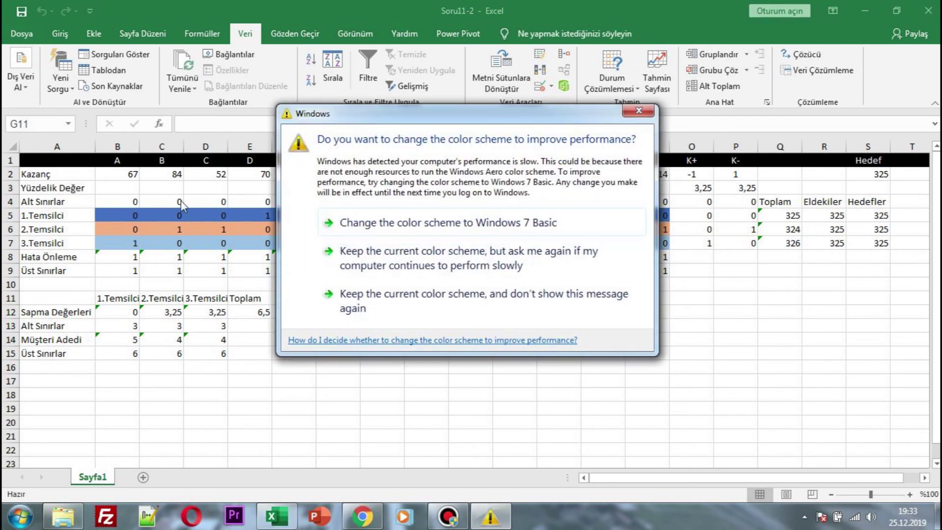
# Step: Dismiss the Windows color scheme prompt without choosing any of its options
pyautogui.click(639, 110)
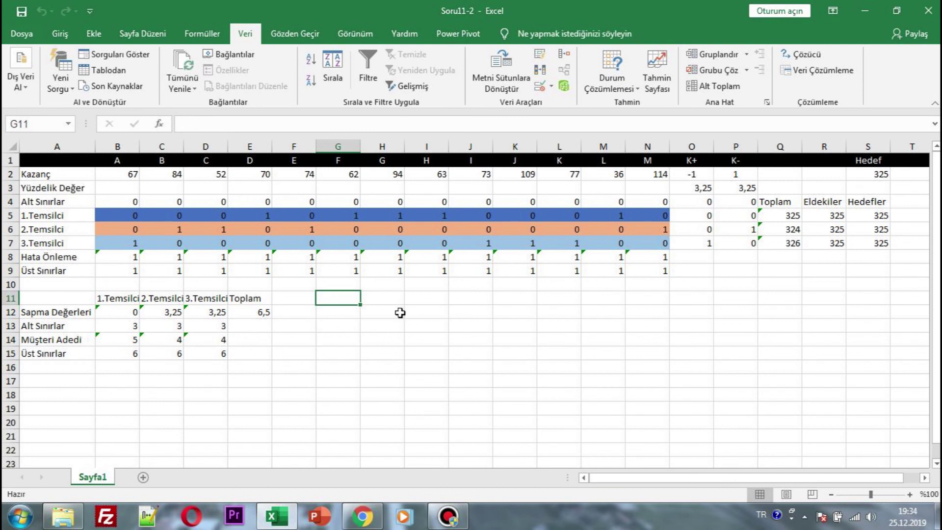
pyautogui.click(243, 311)
pyautogui.click(169, 311)
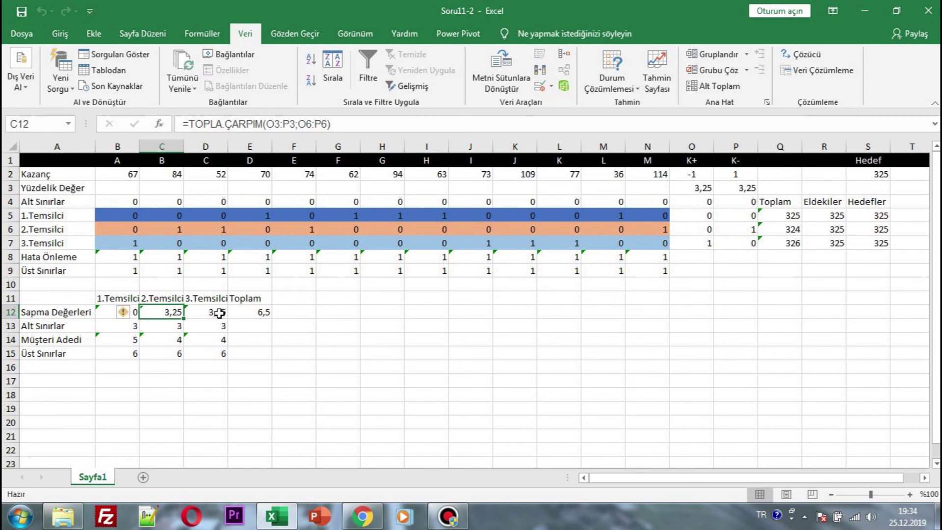
pyautogui.click(560, 325)
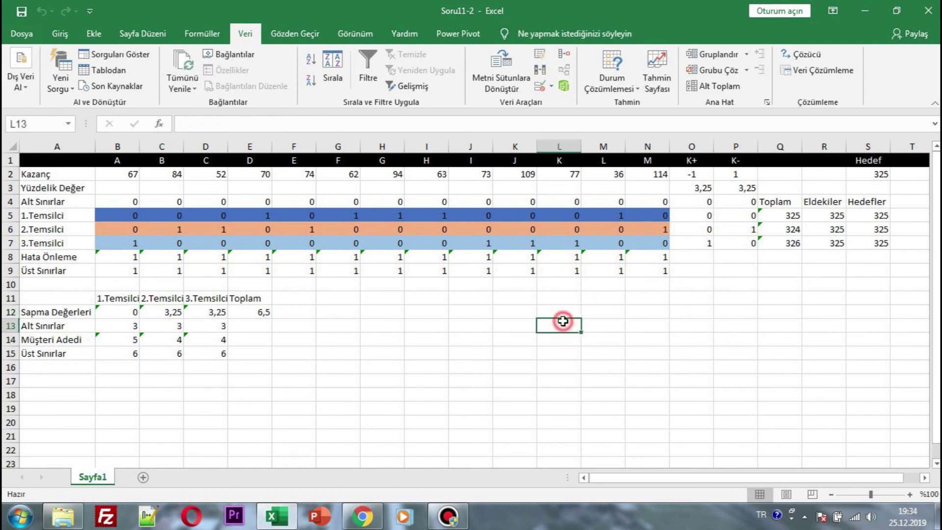
pyautogui.click(340, 315)
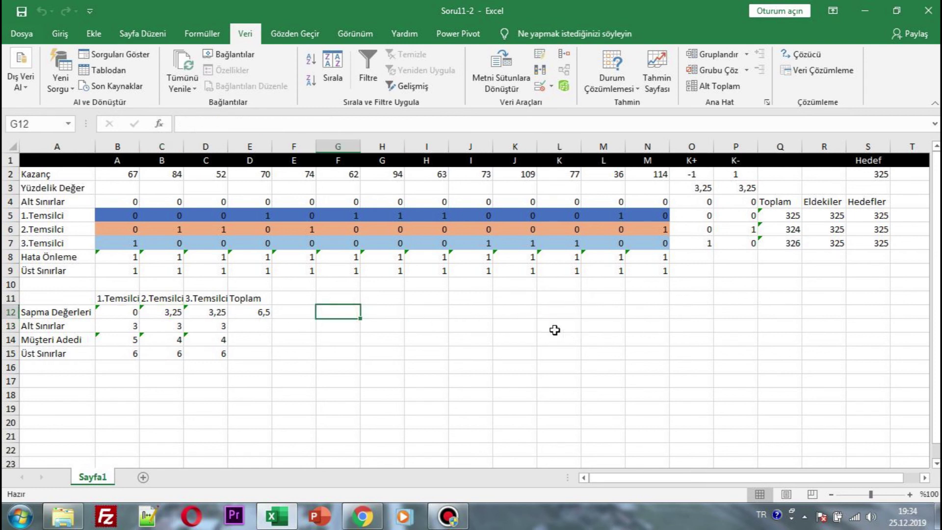
pyautogui.click(465, 321)
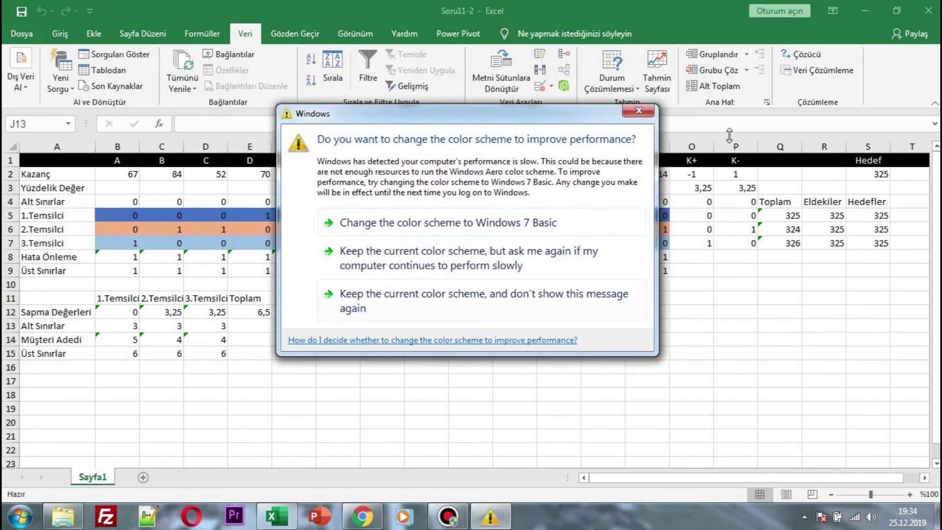
# Step: Close the Windows color scheme prompt and check the constraints currently defined in Solver
pyautogui.click(638, 113)
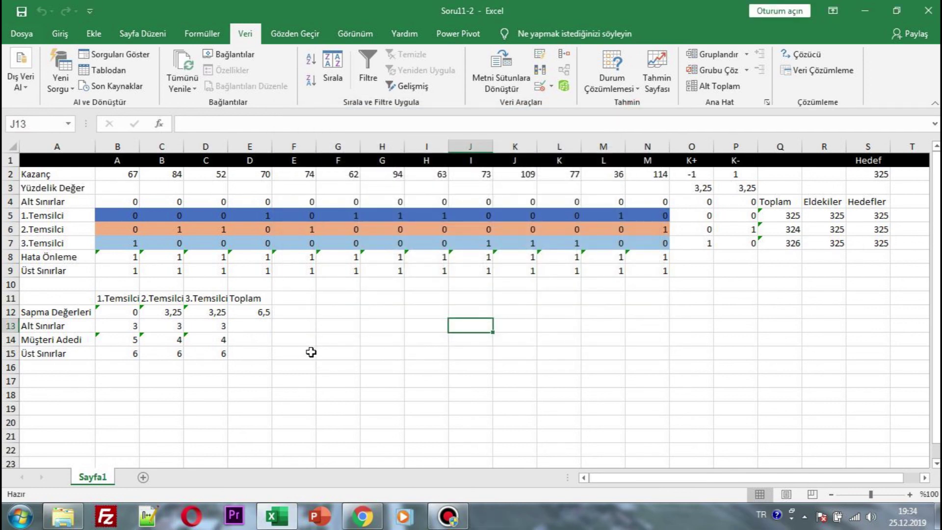
pyautogui.click(800, 54)
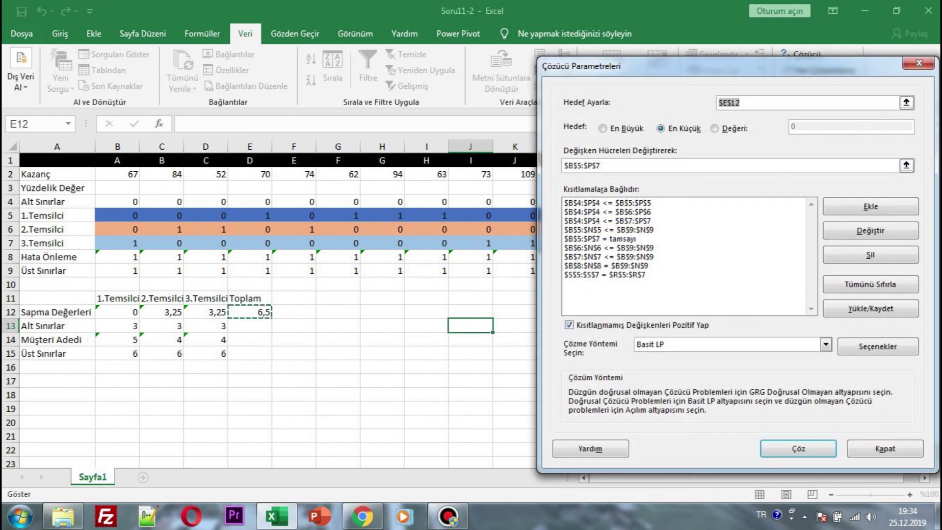
pyautogui.click(924, 63)
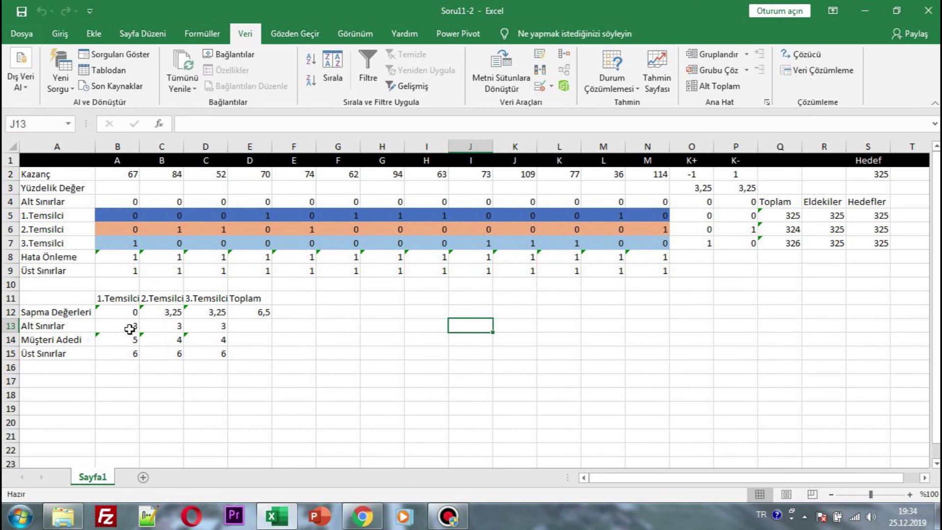
# Step: Add a Solver constraint that the lower limits B13:D13 are <= the customer counts B14:D14
pyautogui.click(802, 54)
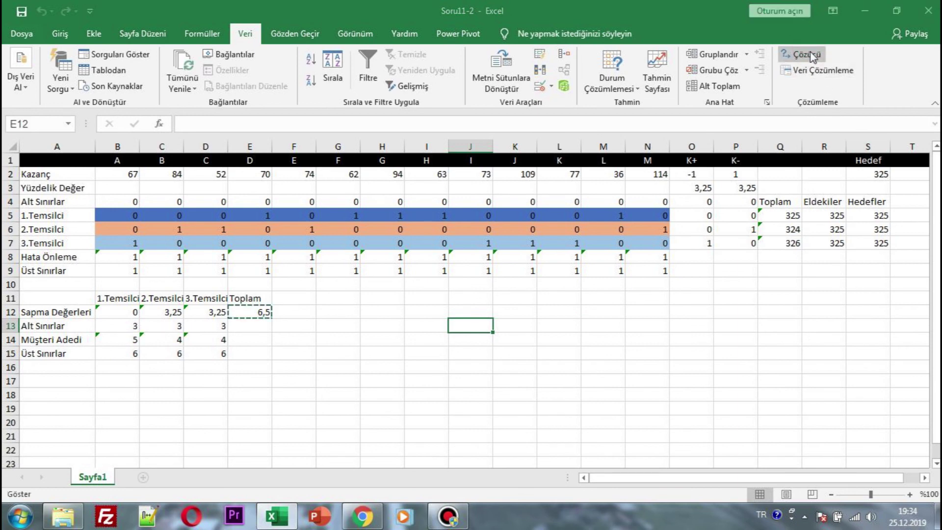
pyautogui.click(867, 206)
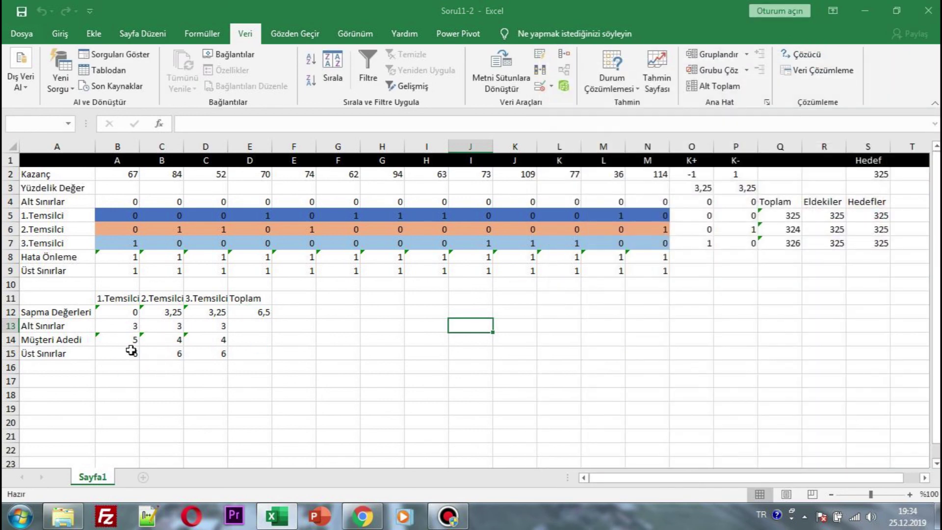
pyautogui.click(703, 267)
pyautogui.moveTo(131, 325); pyautogui.dragTo(213, 323)
pyautogui.click(872, 239)
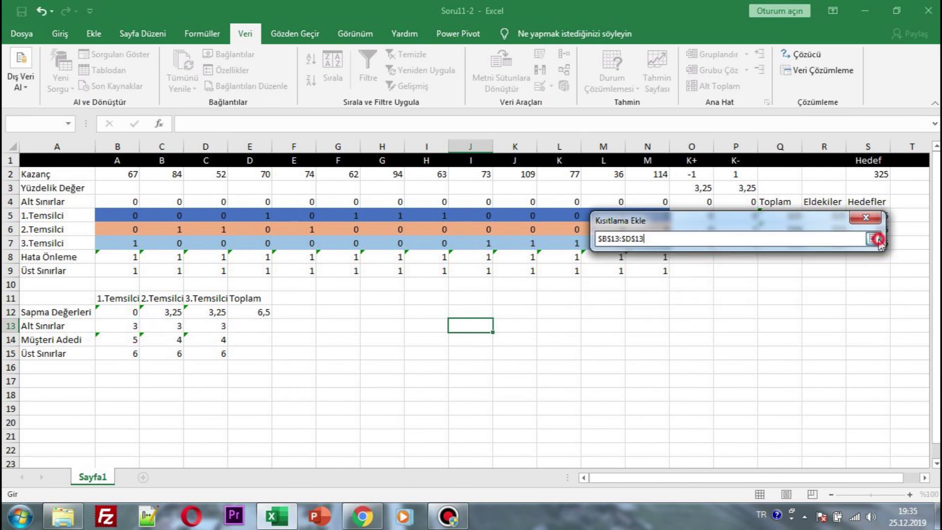
pyautogui.click(864, 269)
pyautogui.moveTo(113, 340); pyautogui.dragTo(223, 339)
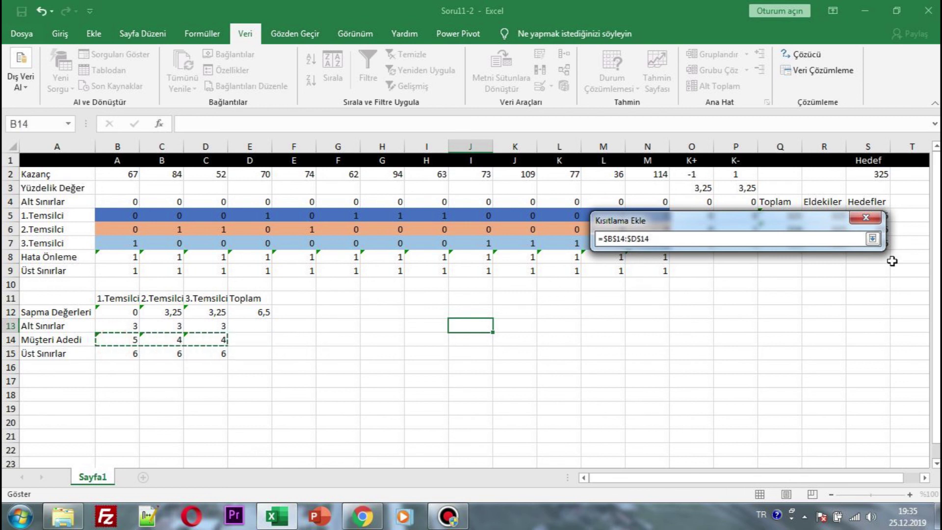
pyautogui.click(872, 239)
pyautogui.click(735, 298)
# Step: Add a Solver constraint that the customer counts B14:D14 are <= the upper limits B15:D15, and close Solver
pyautogui.click(703, 266)
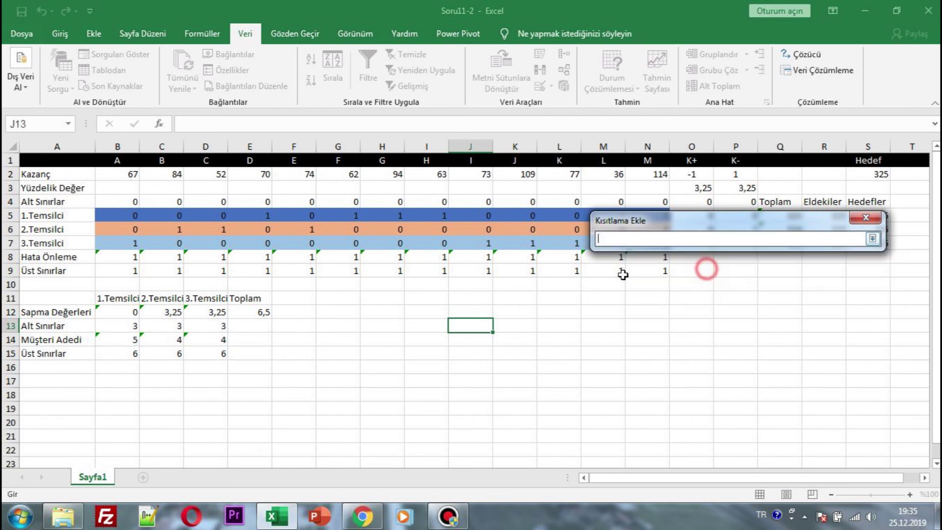
pyautogui.moveTo(130, 339); pyautogui.dragTo(216, 337)
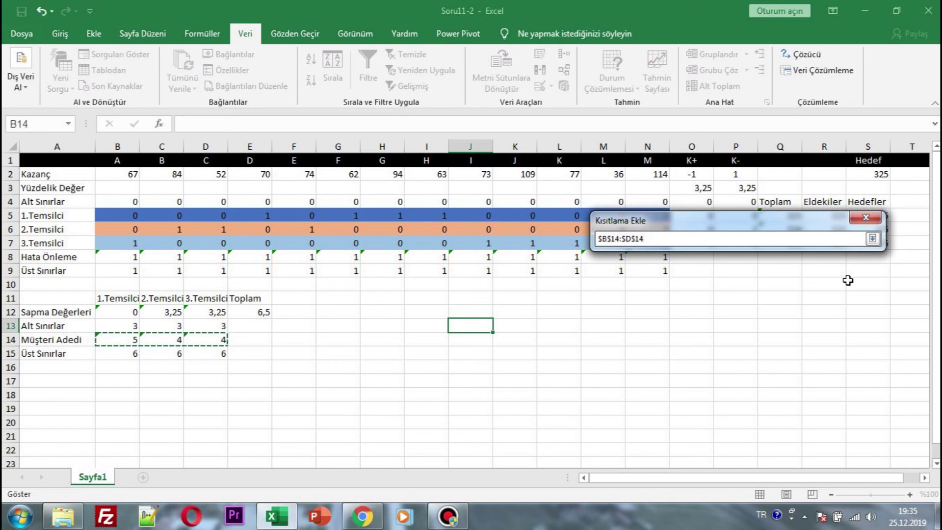
pyautogui.click(871, 239)
pyautogui.click(861, 266)
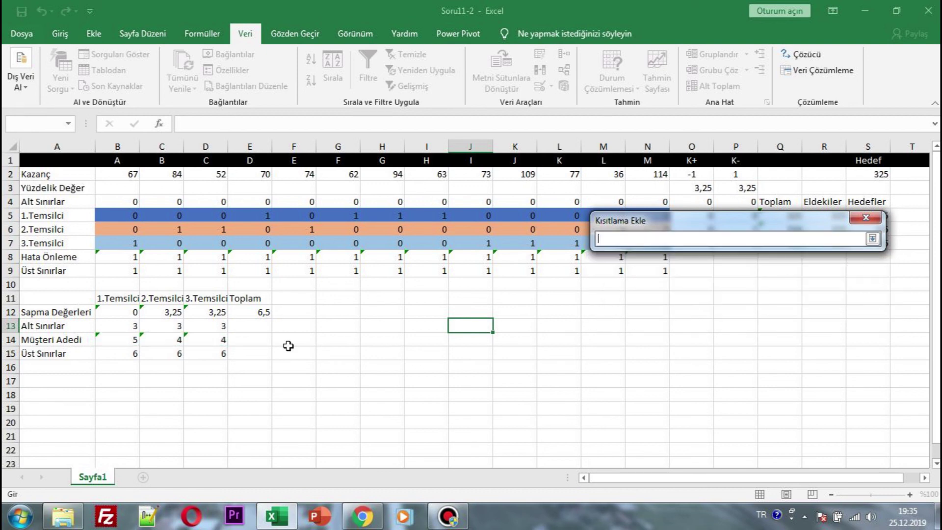
pyautogui.moveTo(130, 353); pyautogui.dragTo(223, 353)
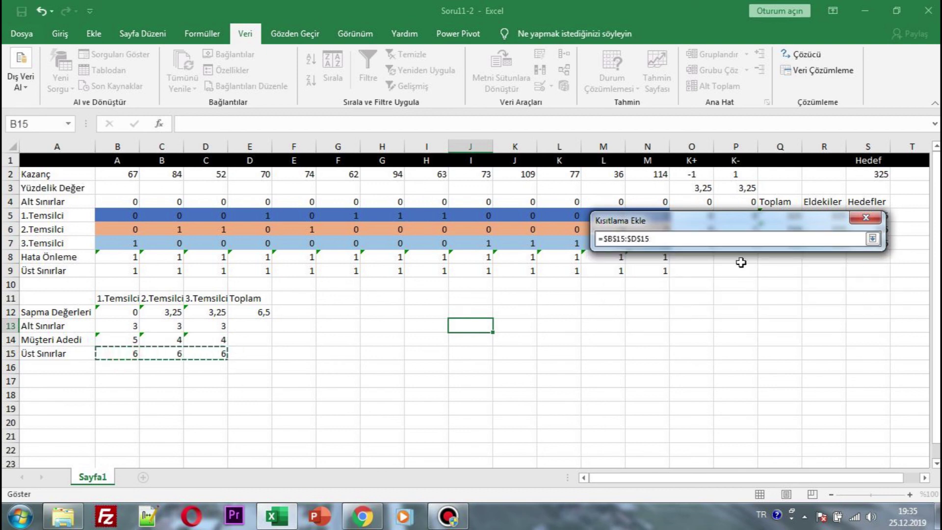
pyautogui.click(872, 238)
pyautogui.click(729, 300)
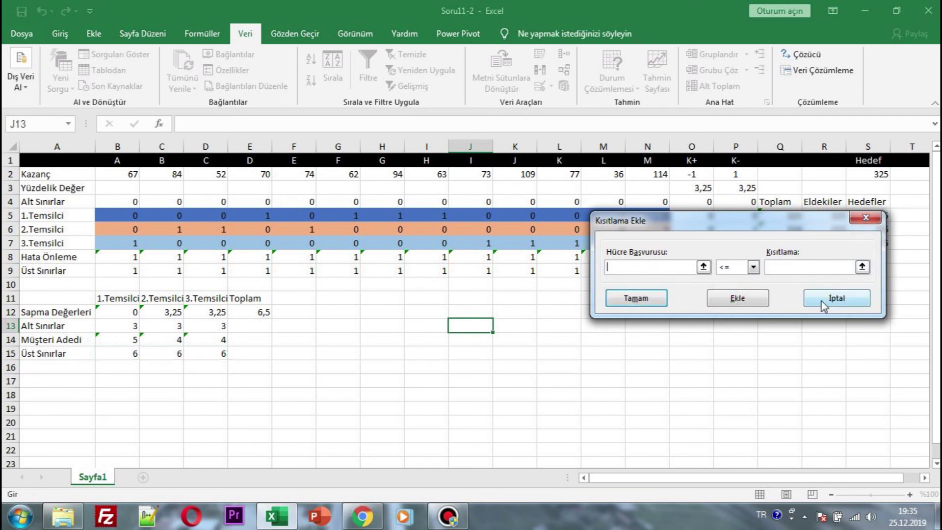
pyautogui.click(834, 298)
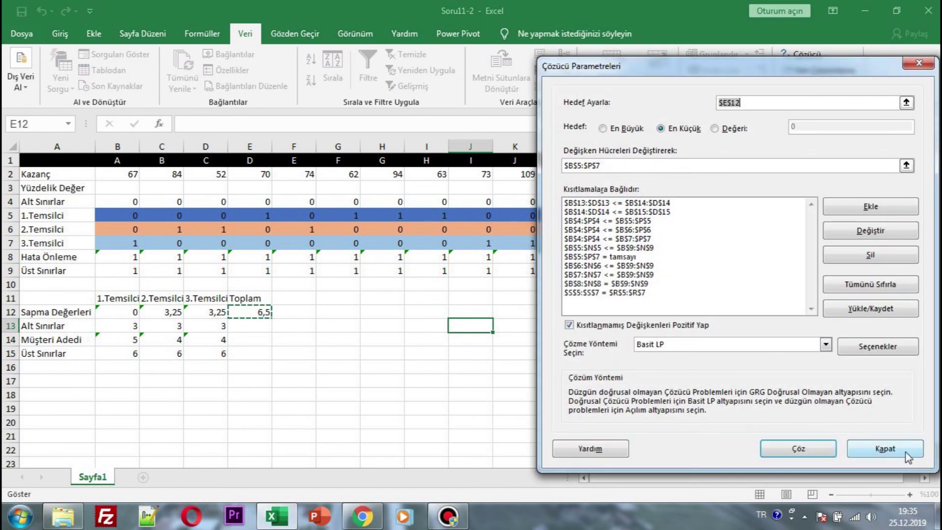
pyautogui.click(886, 448)
pyautogui.click(449, 393)
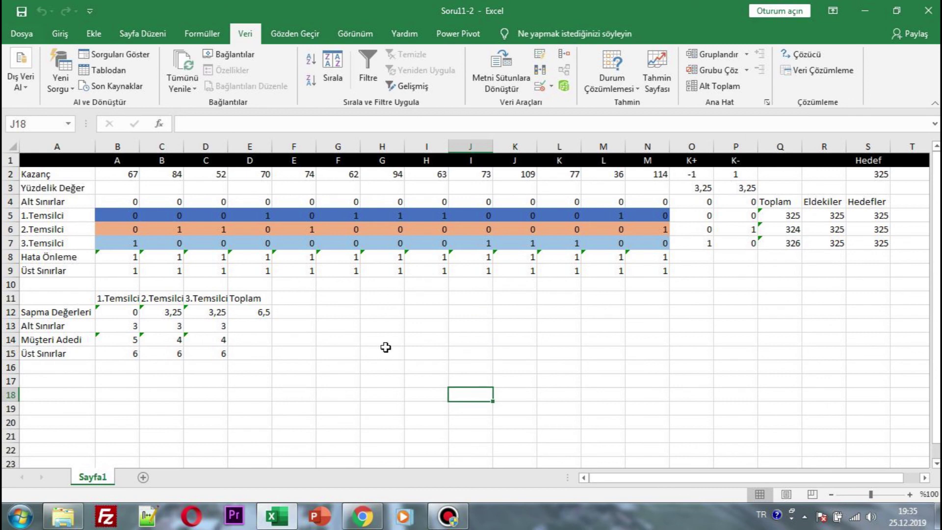
# Step: Solve the model with the added customer count limits and keep the Solver solution
pyautogui.click(800, 54)
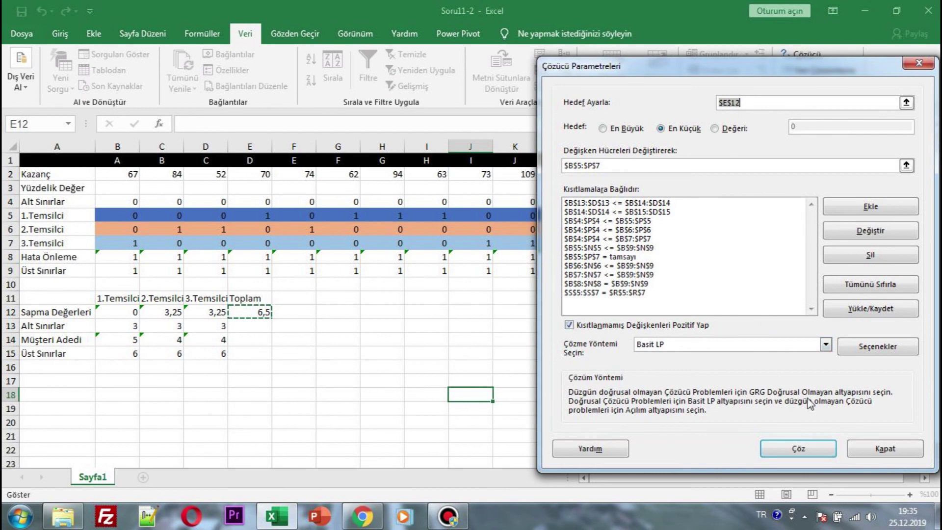
pyautogui.click(808, 452)
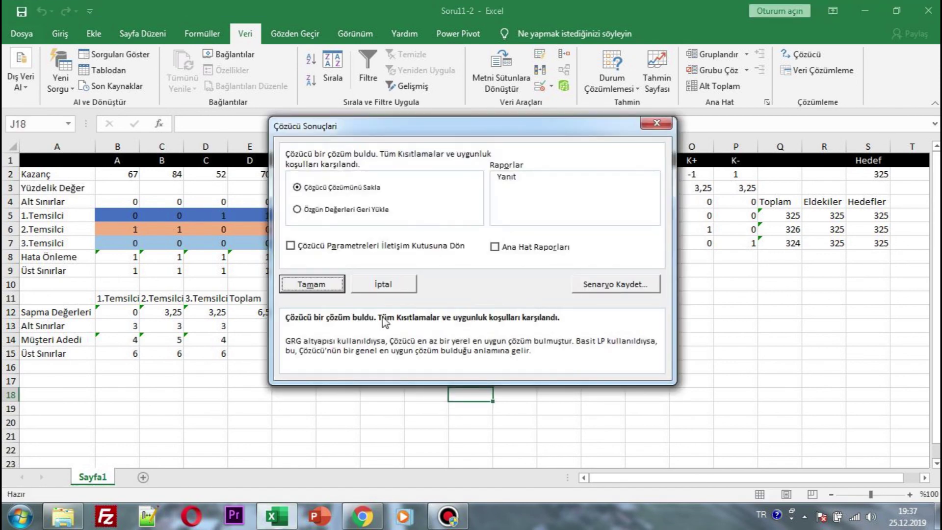
pyautogui.click(312, 338)
pyautogui.click(388, 357)
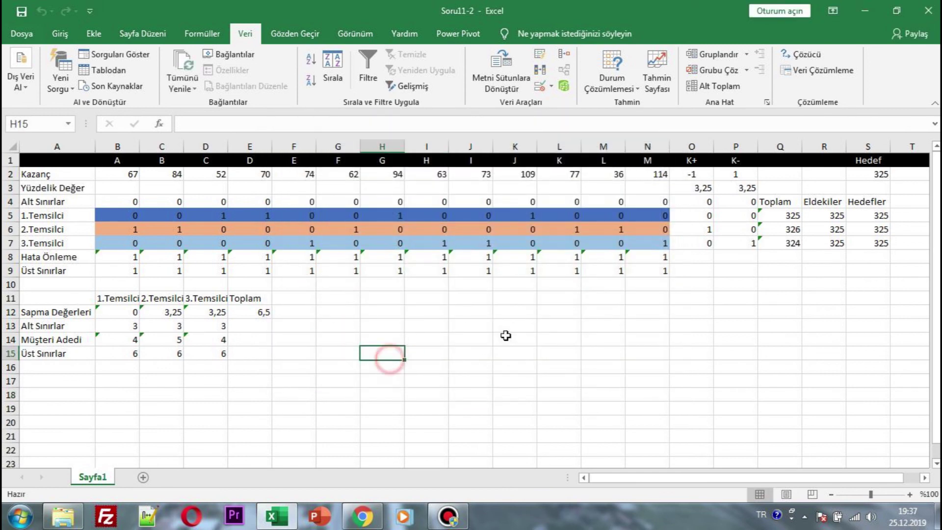